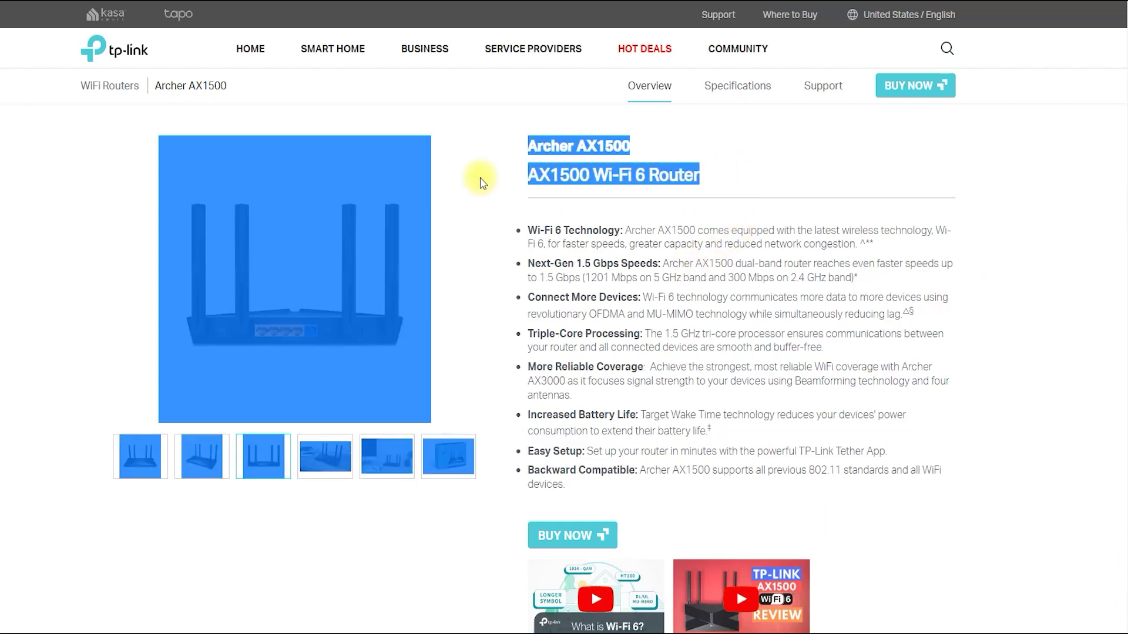
Step: Scroll through the Archer AX1500 product page, then bring up the router admin's Network Map
left_click(733, 181)
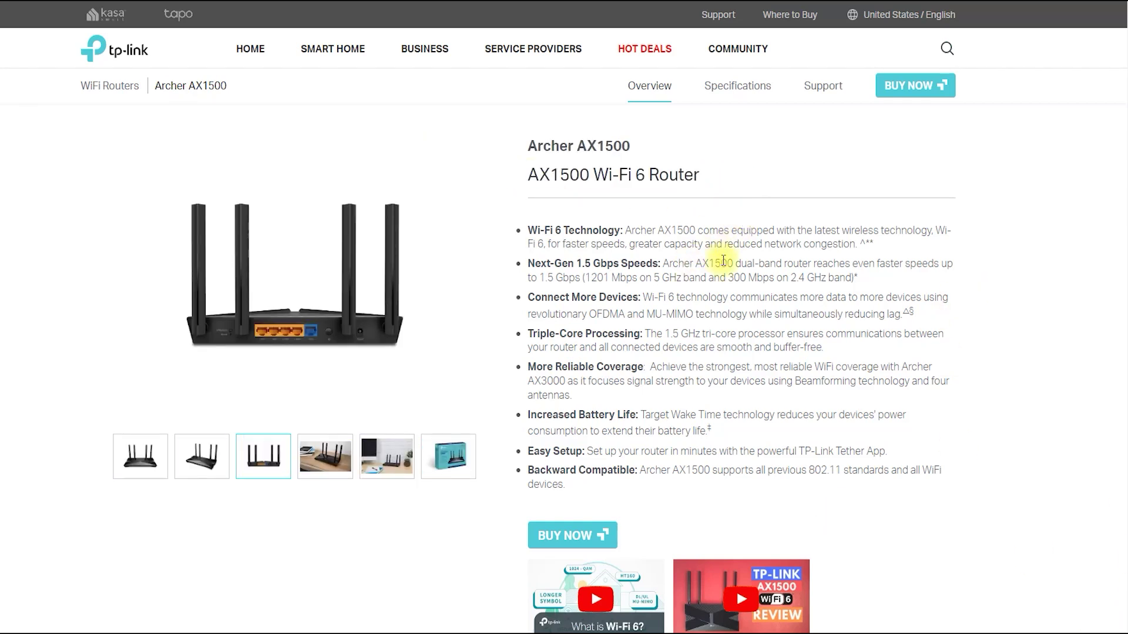
scroll(1123, 51, "down", 10)
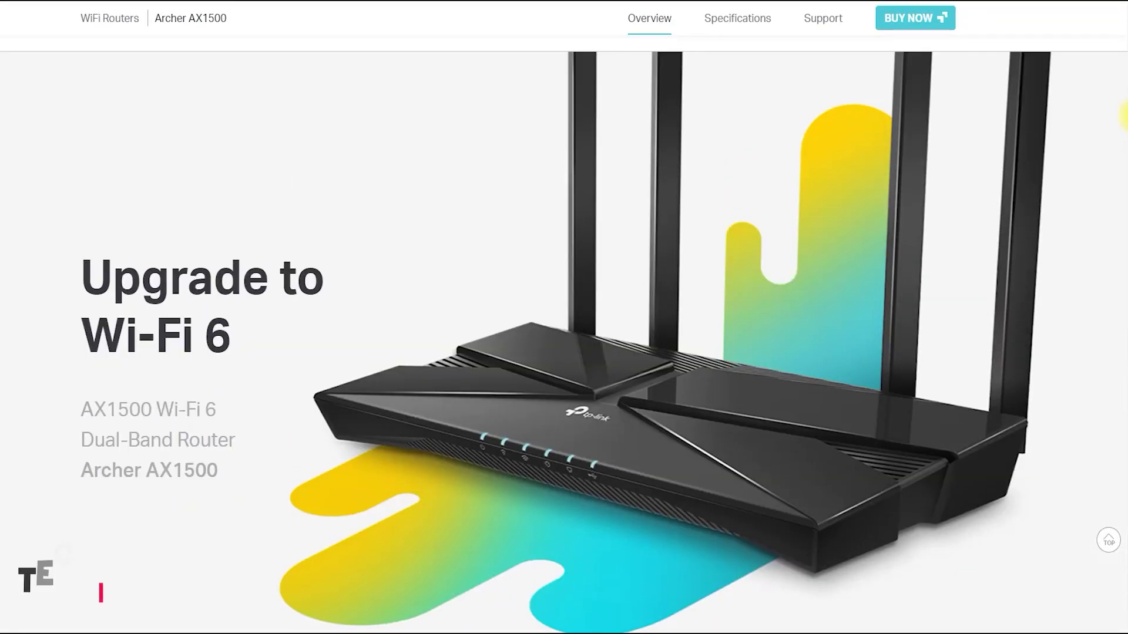
scroll(563, 334, "down", 5)
left_click_drag(1123, 159, 1123, 539)
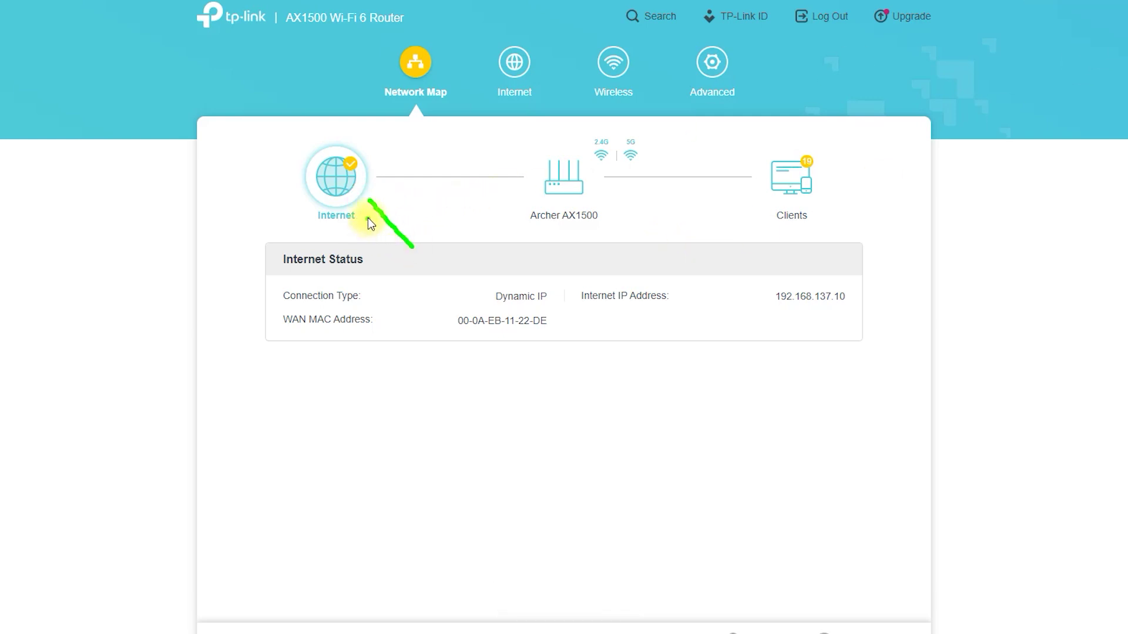
Step: Annotate the Network Map: the Internet and router nodes, Wi-Fi bands and IP 192.168.137.10
left_click_drag(367, 219, 366, 194)
left_click_drag(447, 231, 537, 200)
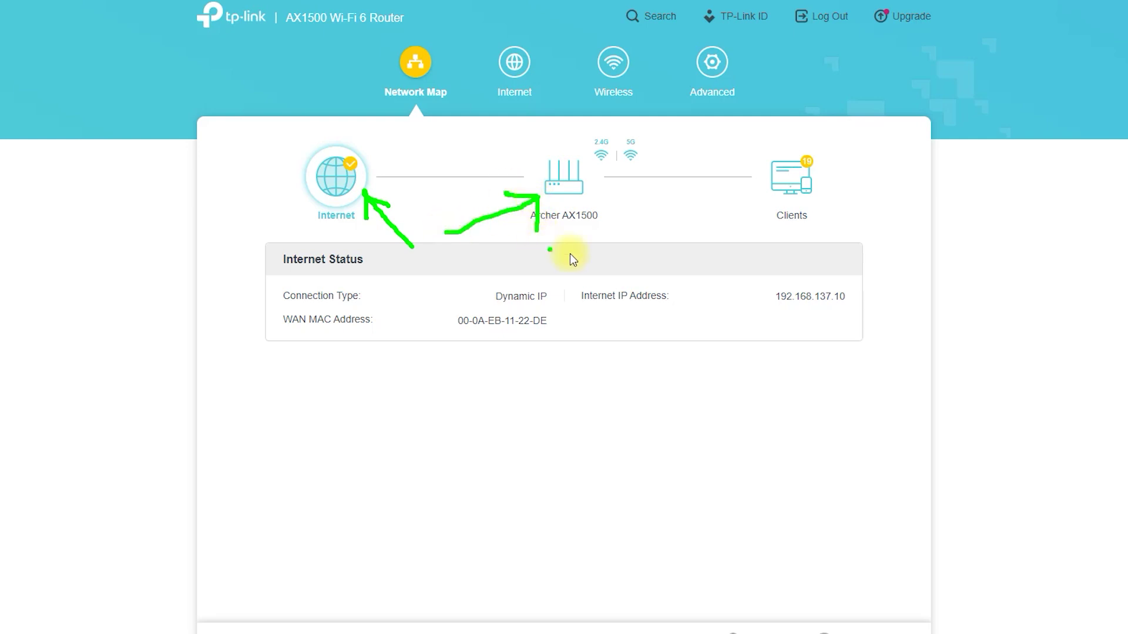
left_click_drag(596, 190, 754, 191)
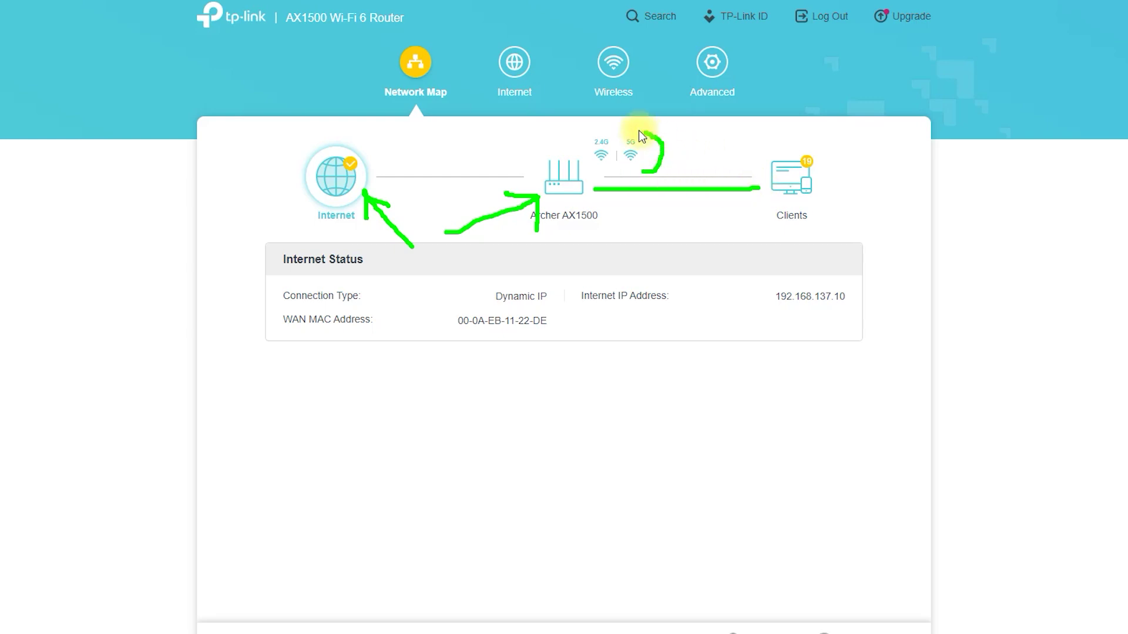
mouse_move(639, 130)
left_mouse_down()
mouse_move(585, 169)
mouse_move(645, 174)
left_mouse_up()
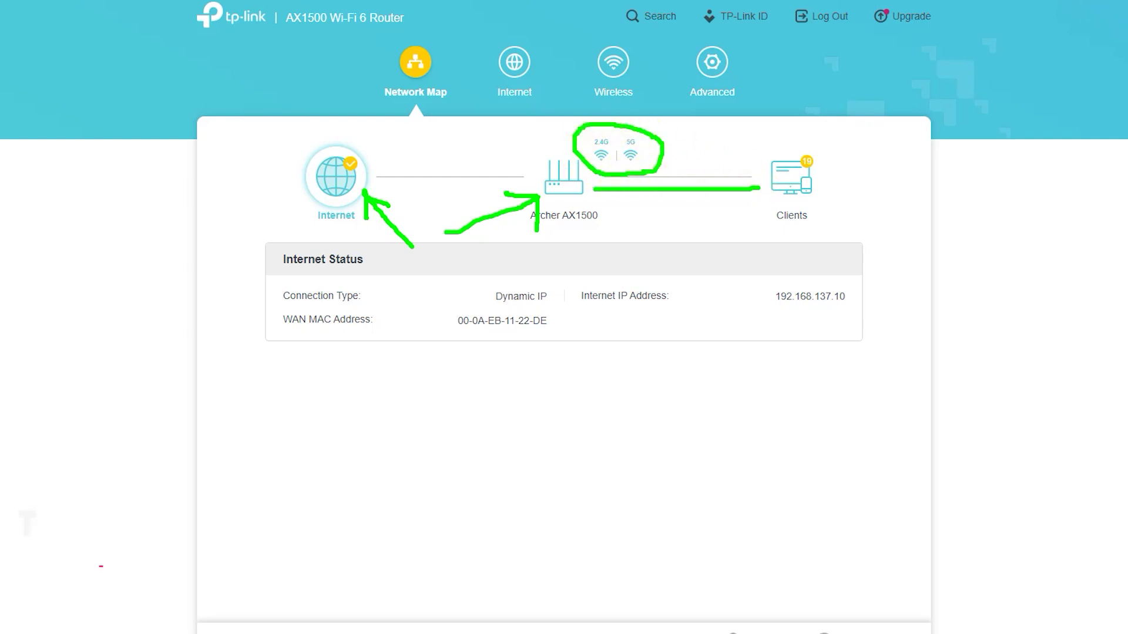
mouse_move(767, 302)
left_mouse_down()
mouse_move(826, 314)
mouse_move(763, 284)
mouse_move(757, 318)
left_mouse_up()
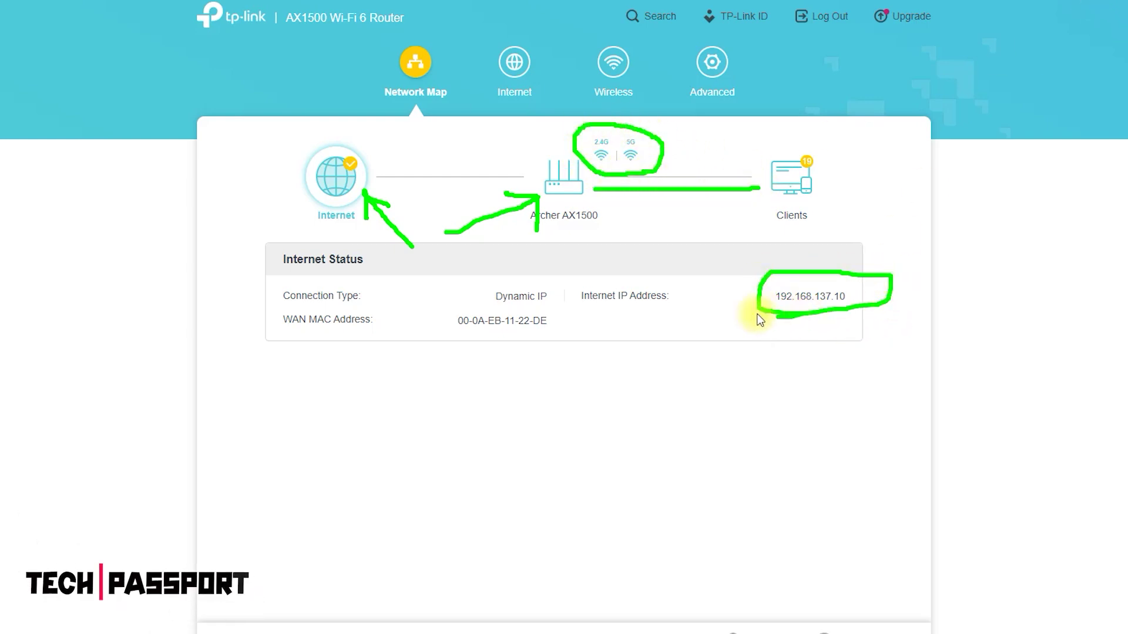
mouse_move(585, 311)
left_mouse_down()
mouse_move(634, 311)
mouse_move(563, 291)
left_mouse_up()
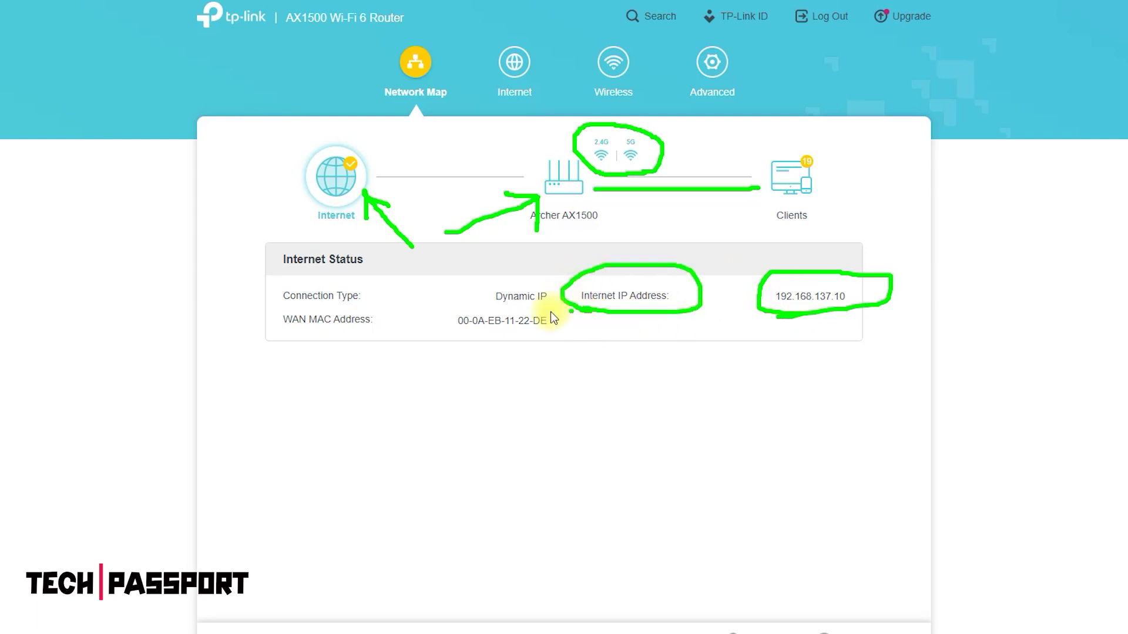
left_click_drag(480, 311, 572, 310)
Step: Underline the Connection Type and WAN MAC Address fields, then clear all annotations
left_click(448, 328)
left_click_drag(455, 330, 573, 329)
left_click(282, 302)
left_click_drag(347, 310, 409, 301)
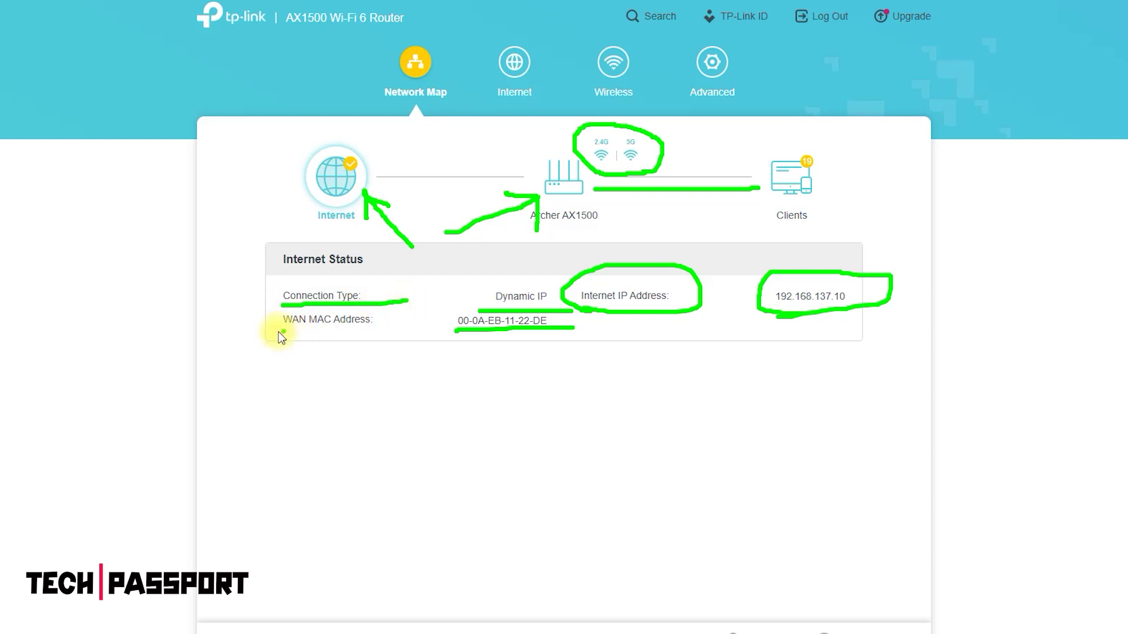
left_click_drag(275, 331, 427, 331)
left_click(704, 384)
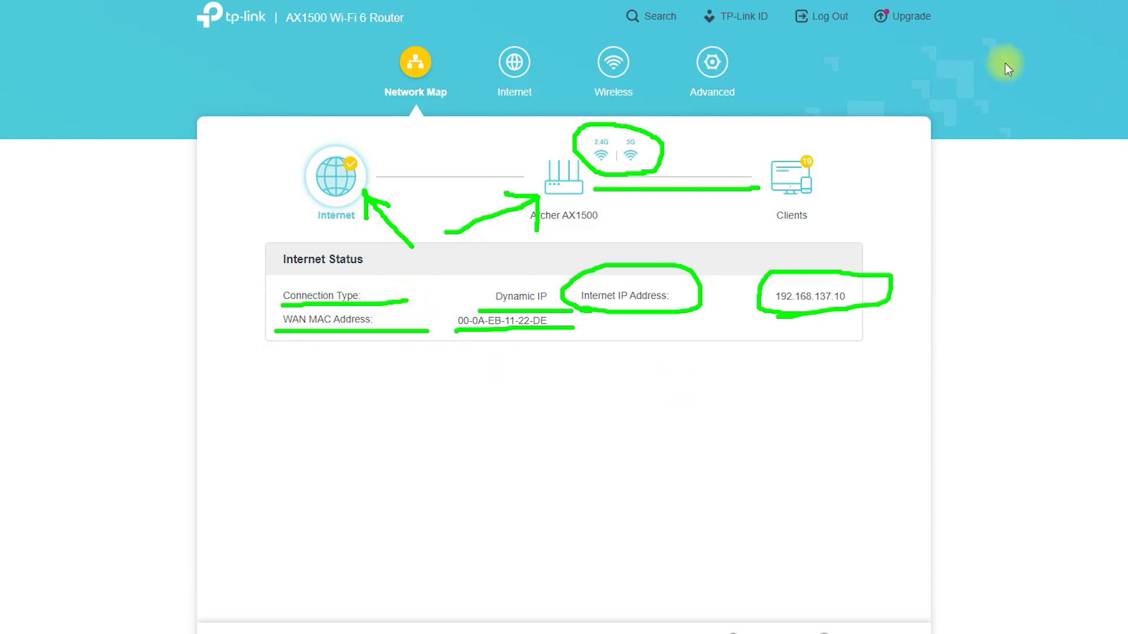
key("Escape")
Step: Show the Connected Clients table and circle the wired and 5G client interfaces
left_click(789, 178)
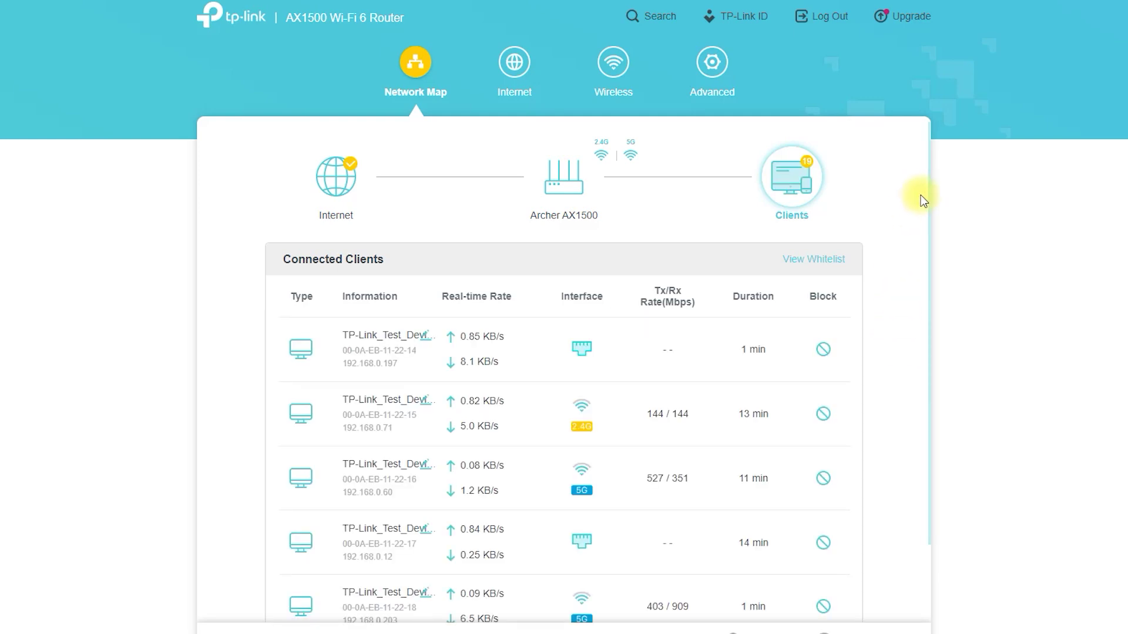
scroll(901, 309, "down", 2)
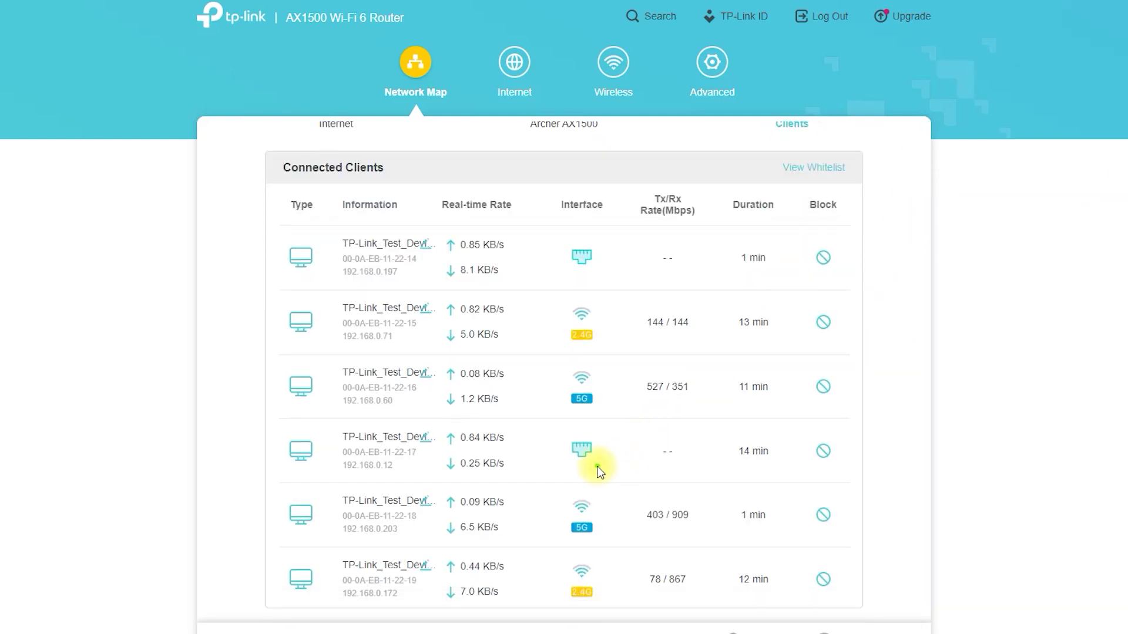
mouse_move(597, 467)
left_mouse_down()
mouse_move(558, 433)
mouse_move(605, 468)
left_mouse_up()
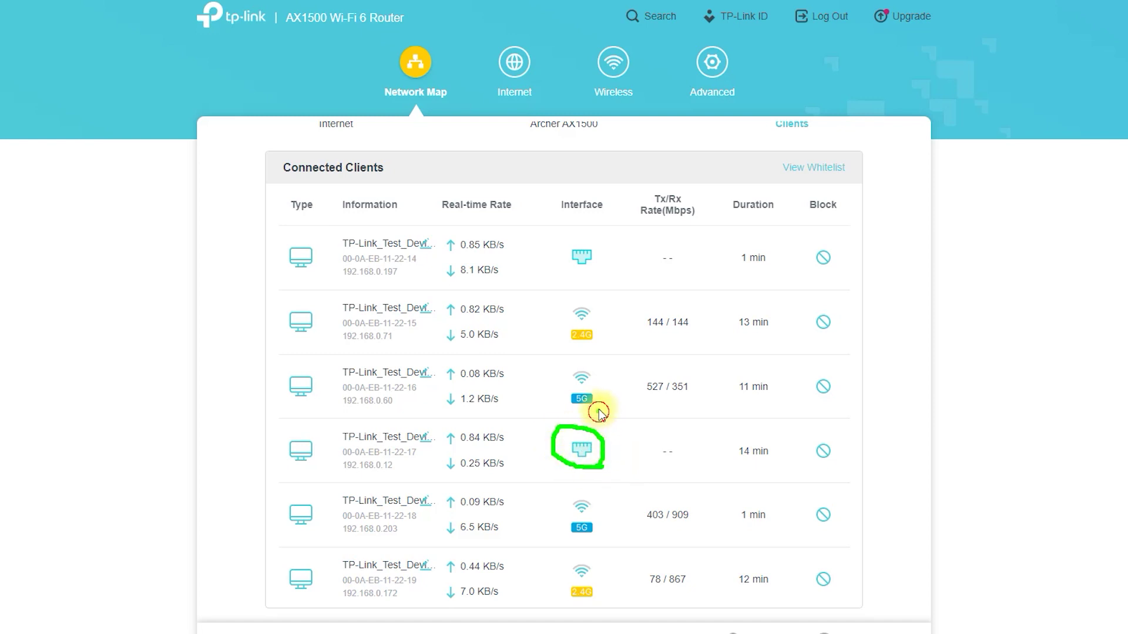
left_click_drag(599, 413, 579, 374)
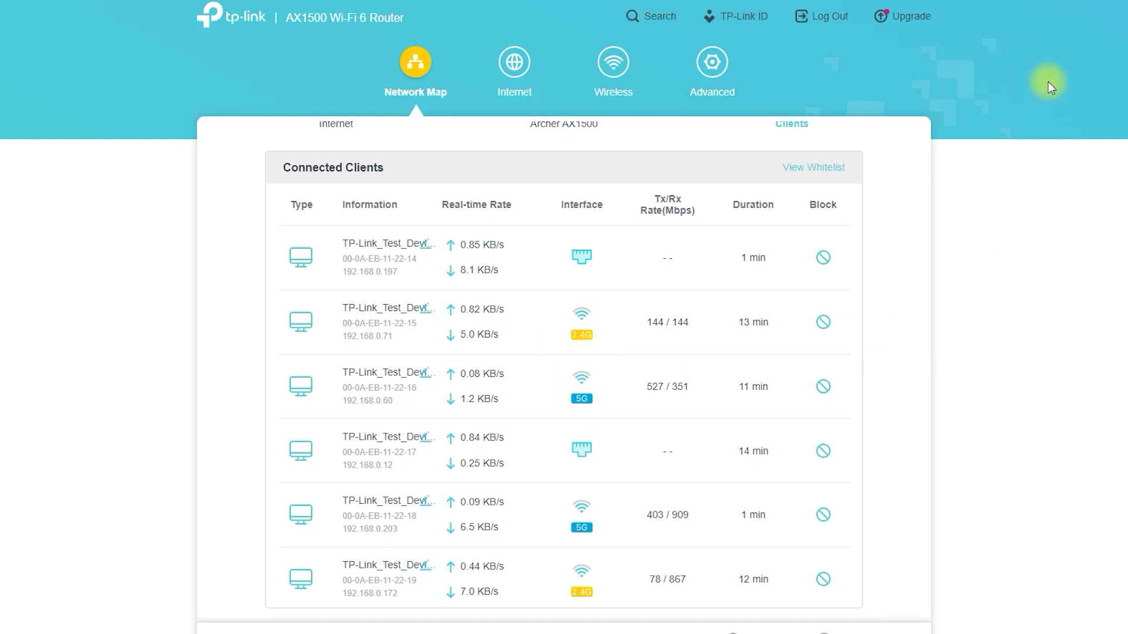
left_click(517, 75)
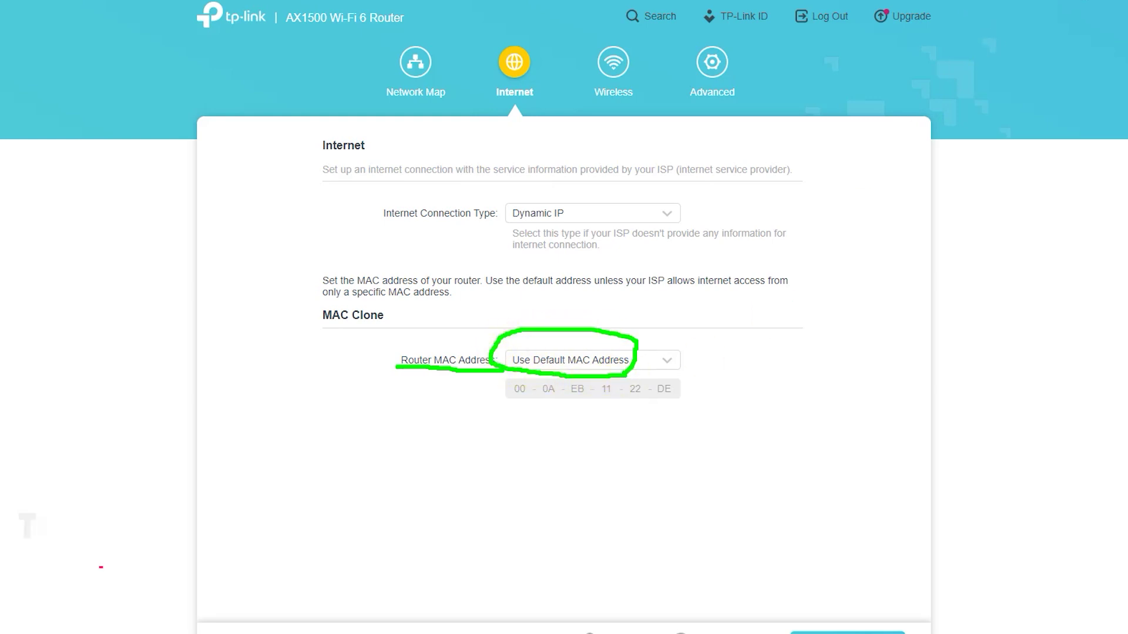
Step: Check the Router MAC Address options and compare the Static IP and PPPoE connection types
left_click(646, 360)
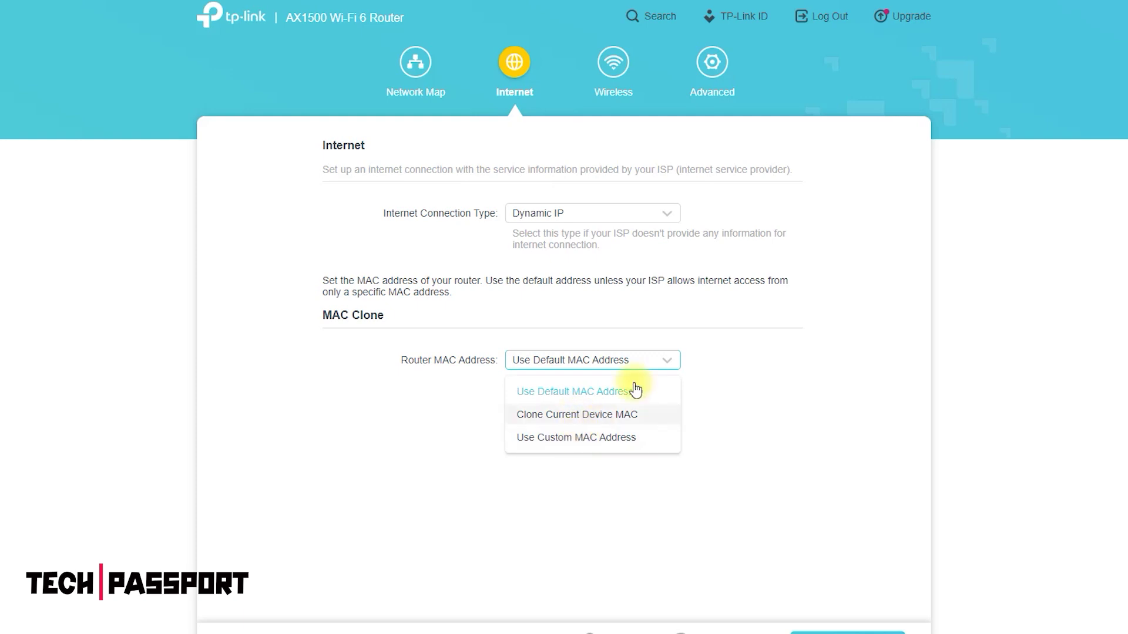
left_click(666, 215)
left_click(637, 274)
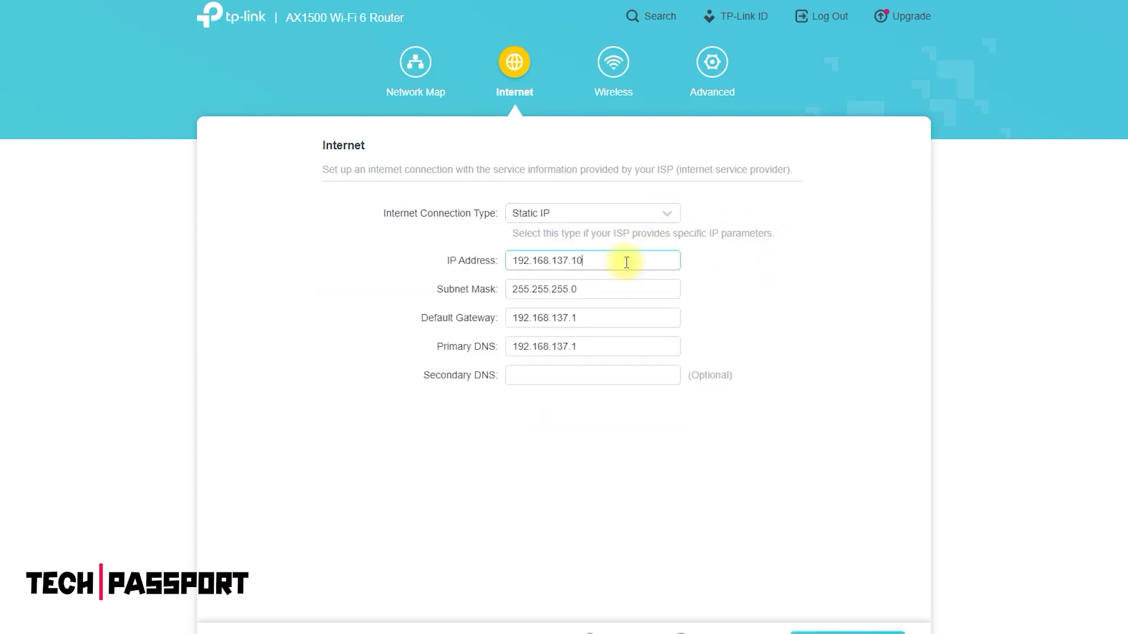
left_click(650, 217)
left_click(601, 293)
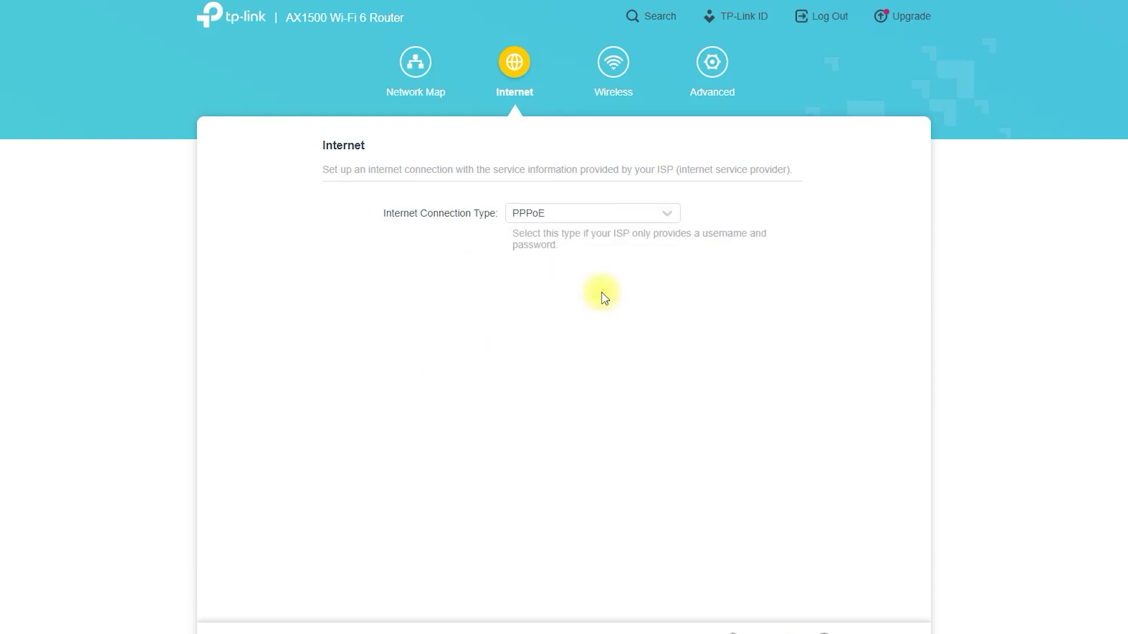
double_click(604, 277)
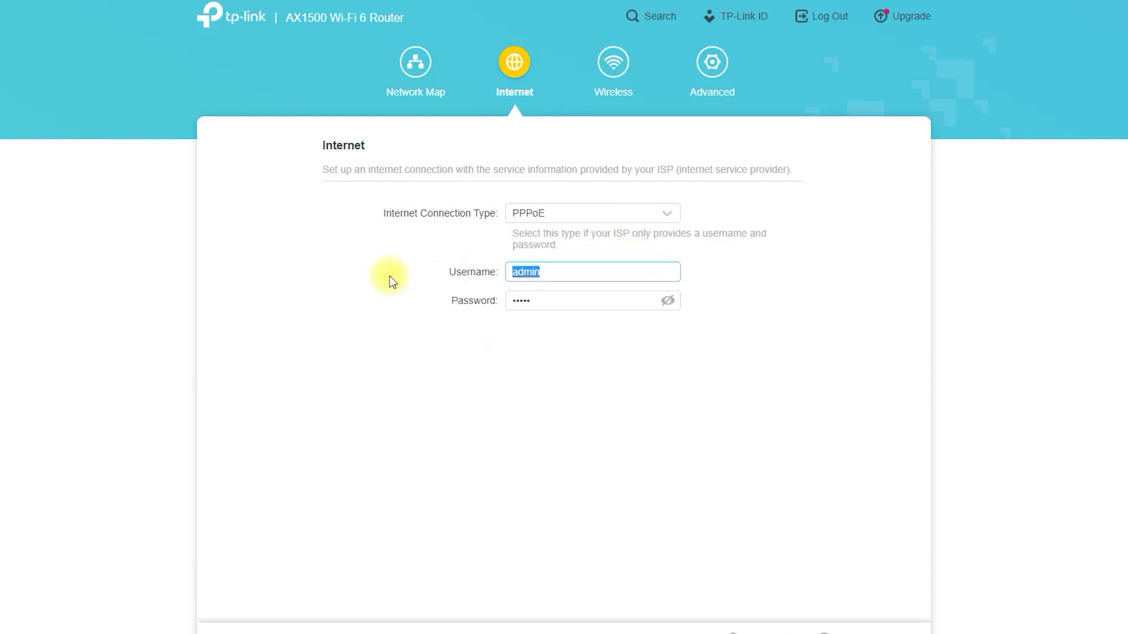
left_click(627, 69)
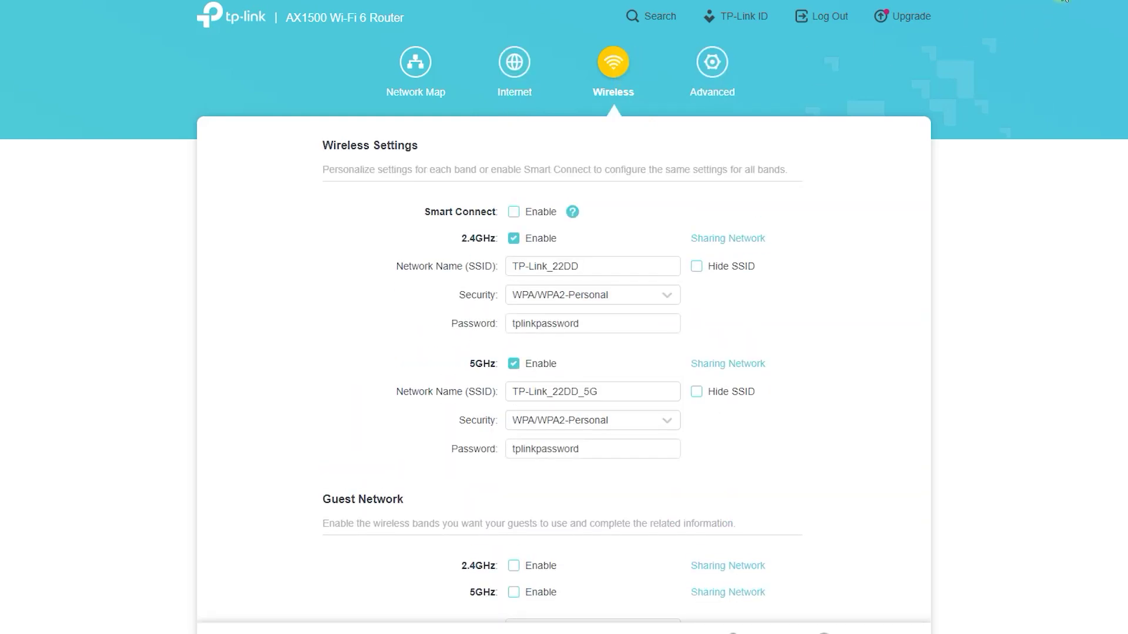
mouse_move(436, 157)
left_mouse_down()
mouse_move(453, 138)
mouse_move(292, 143)
mouse_move(417, 163)
left_mouse_up()
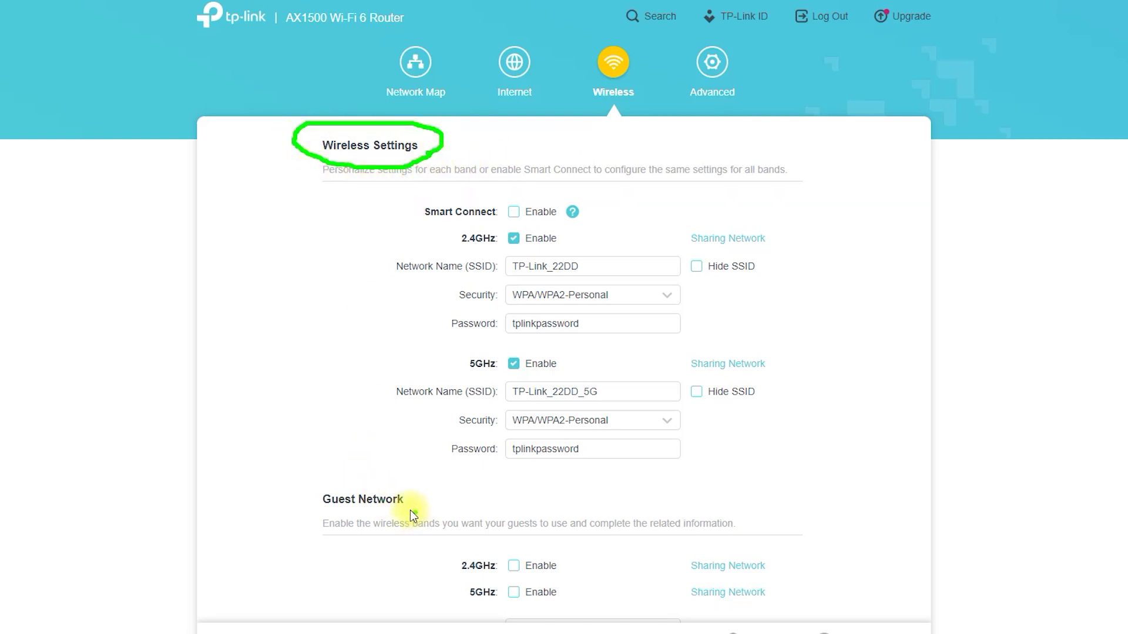
mouse_move(410, 508)
left_mouse_down()
mouse_move(427, 493)
mouse_move(285, 522)
mouse_move(408, 517)
left_mouse_up()
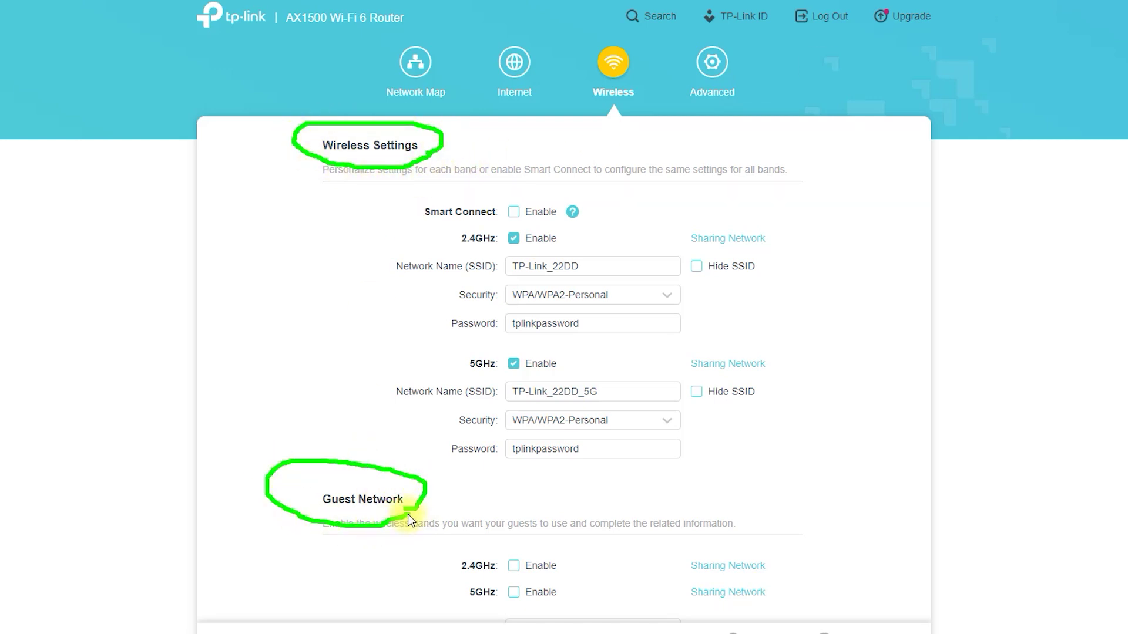
left_click_drag(516, 238, 458, 252)
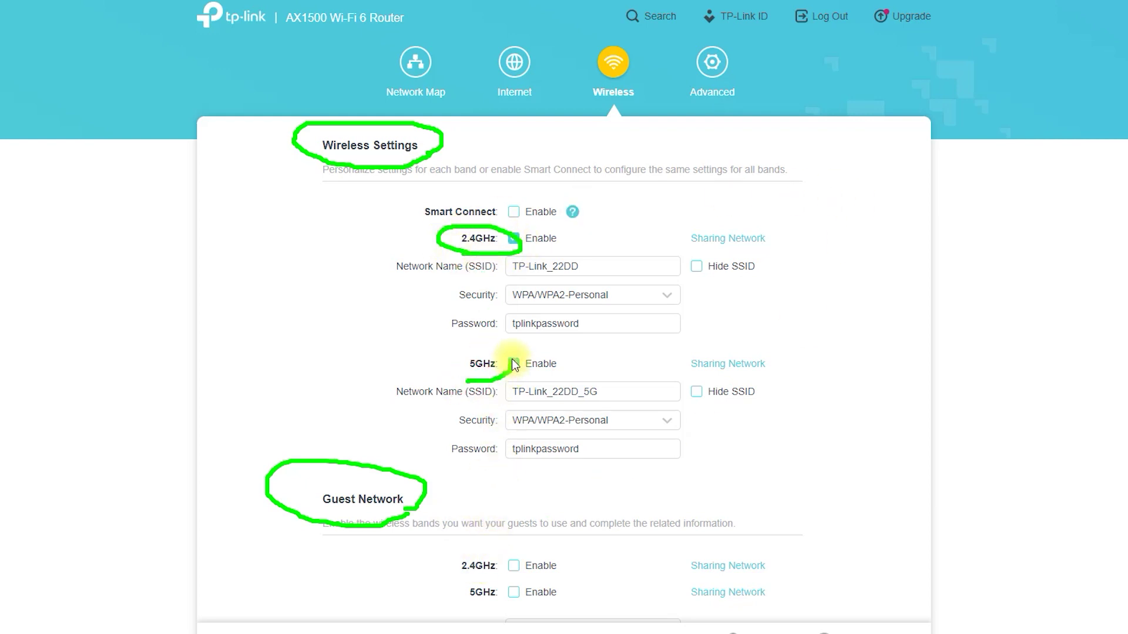
mouse_move(511, 362)
left_mouse_down()
mouse_move(478, 383)
mouse_move(508, 376)
left_mouse_up()
mouse_move(481, 578)
left_mouse_down()
mouse_move(498, 546)
mouse_move(456, 581)
mouse_move(491, 583)
mouse_move(471, 607)
mouse_move(494, 605)
mouse_move(501, 588)
left_mouse_up()
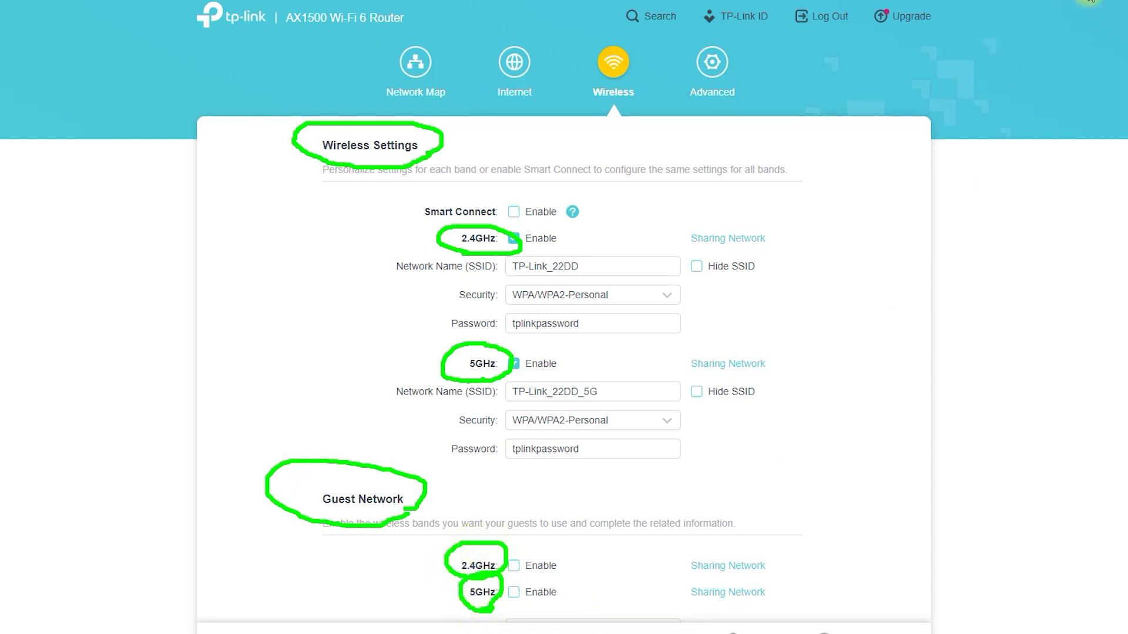
key("Escape")
scroll(853, 336, "down", 1)
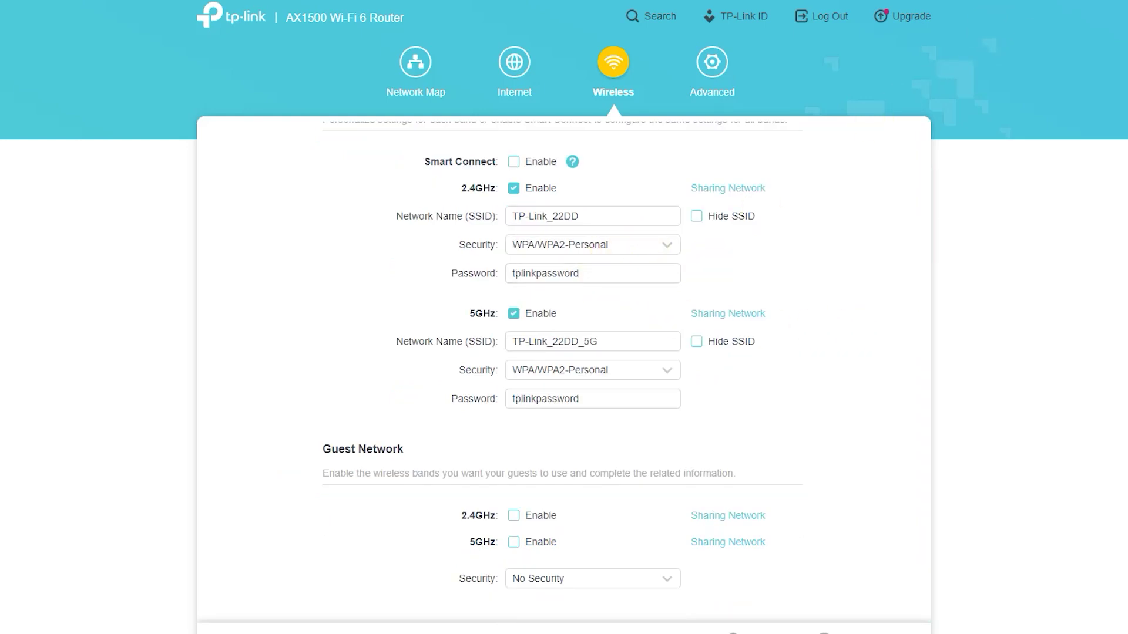
left_click_drag(454, 288, 505, 286)
left_click_drag(405, 368, 499, 350)
left_click_drag(448, 416, 501, 410)
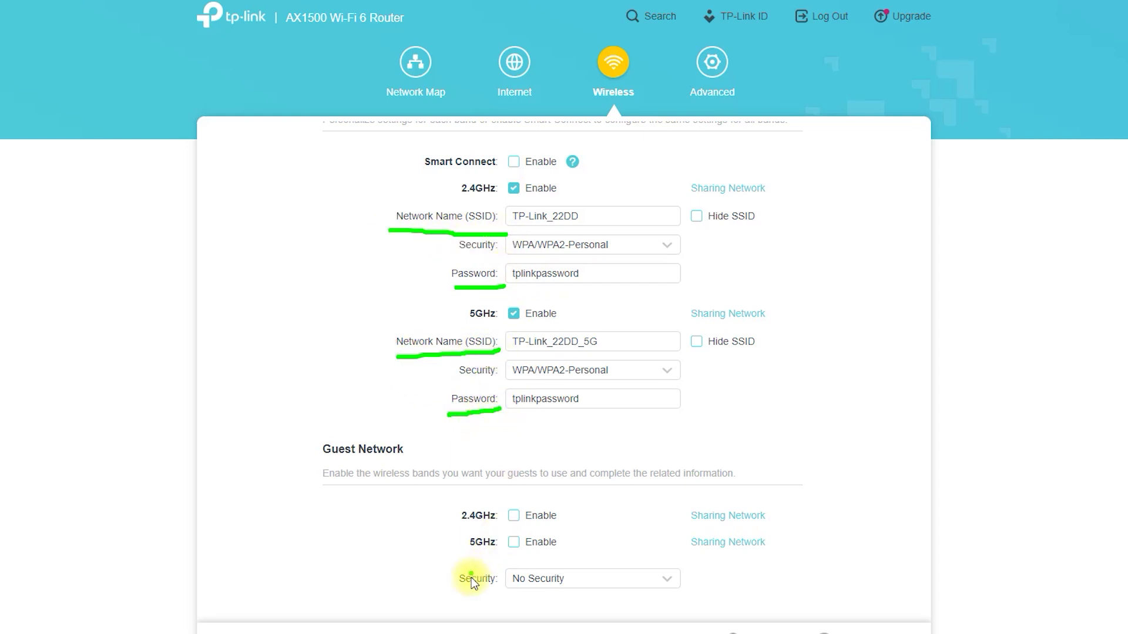
mouse_move(473, 582)
left_mouse_down()
mouse_move(461, 589)
mouse_move(458, 559)
mouse_move(504, 590)
left_mouse_up()
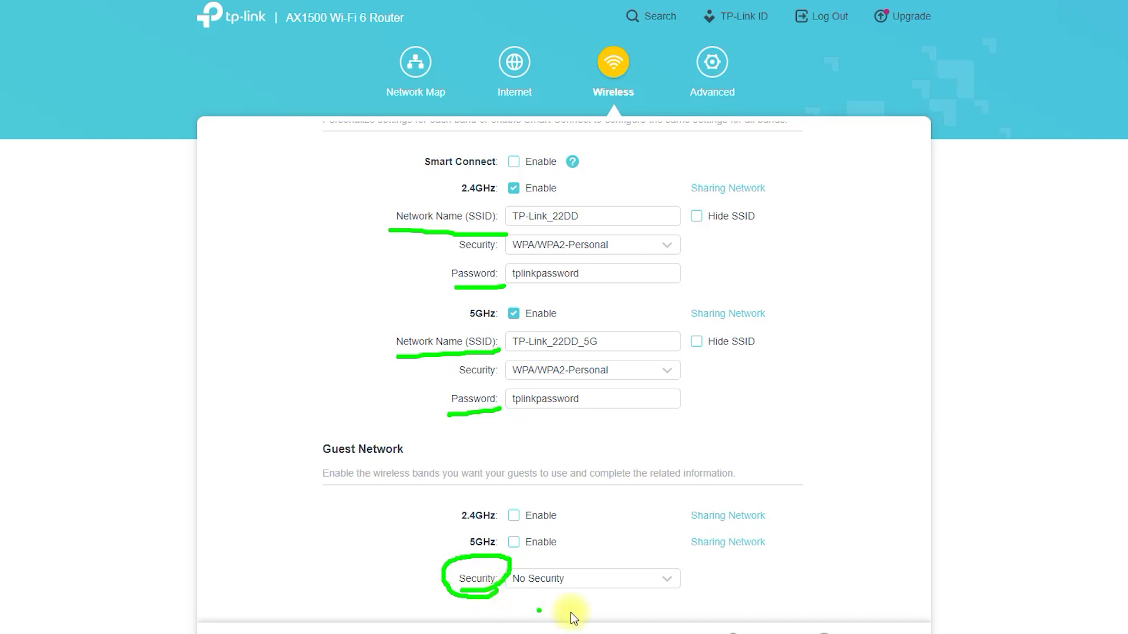
key("Escape")
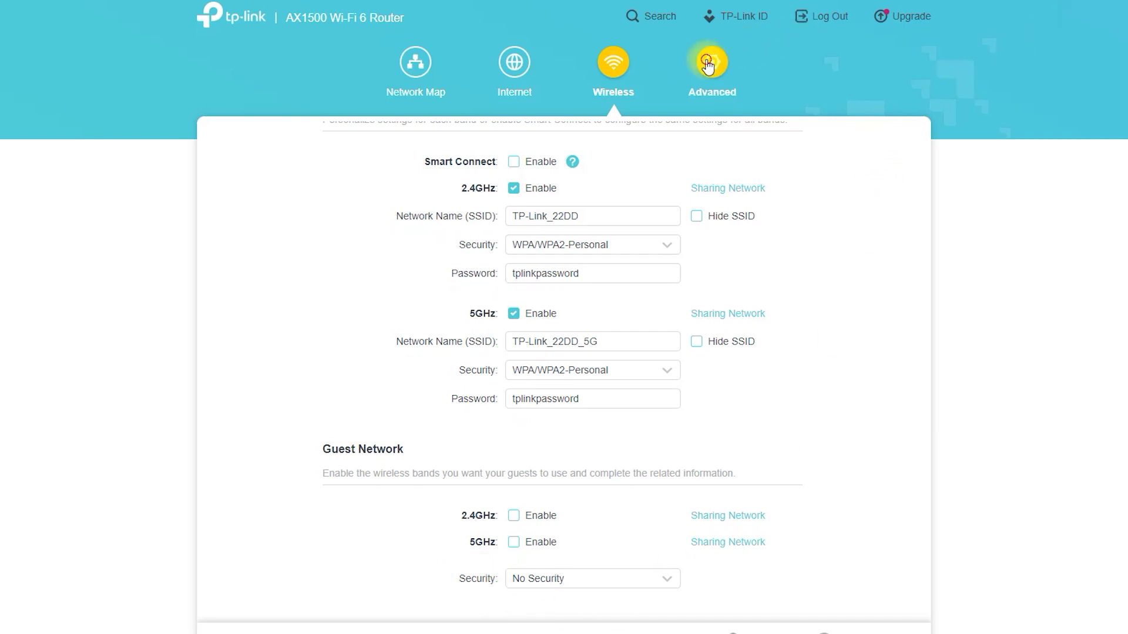
left_click(708, 66)
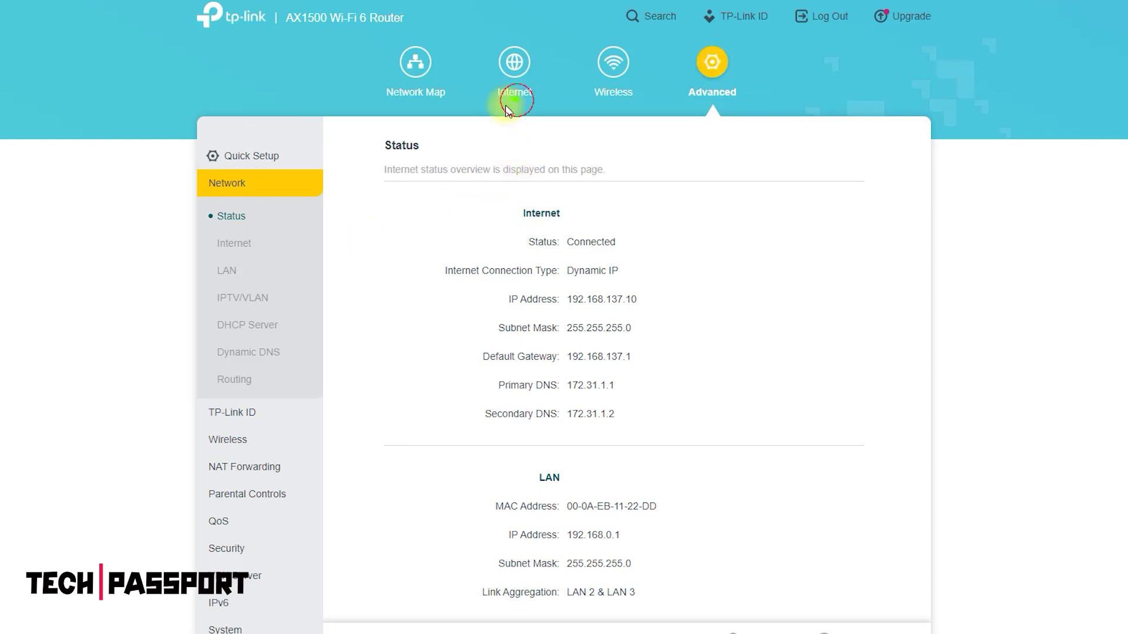
Step: Note the duplicate Internet/Wireless entries, then try Static IP and PPPoE, keeping Dynamic IP
mouse_move(506, 107)
left_mouse_down()
mouse_move(276, 243)
mouse_move(286, 255)
left_mouse_up()
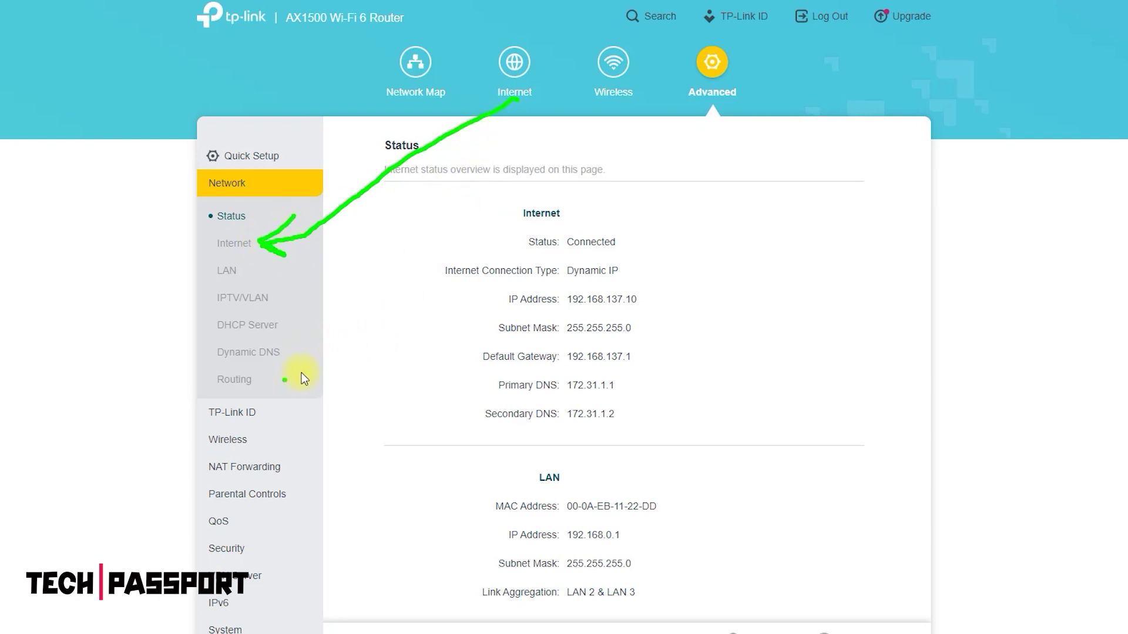
mouse_move(614, 94)
left_mouse_down()
mouse_move(403, 285)
mouse_move(296, 435)
left_mouse_up()
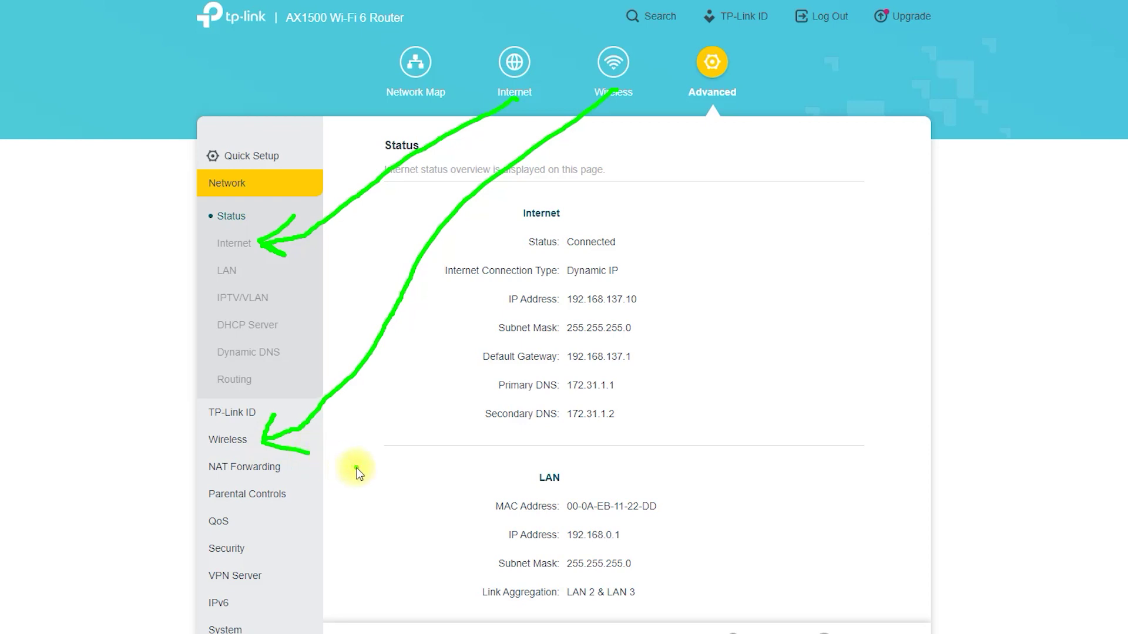
left_click(239, 245)
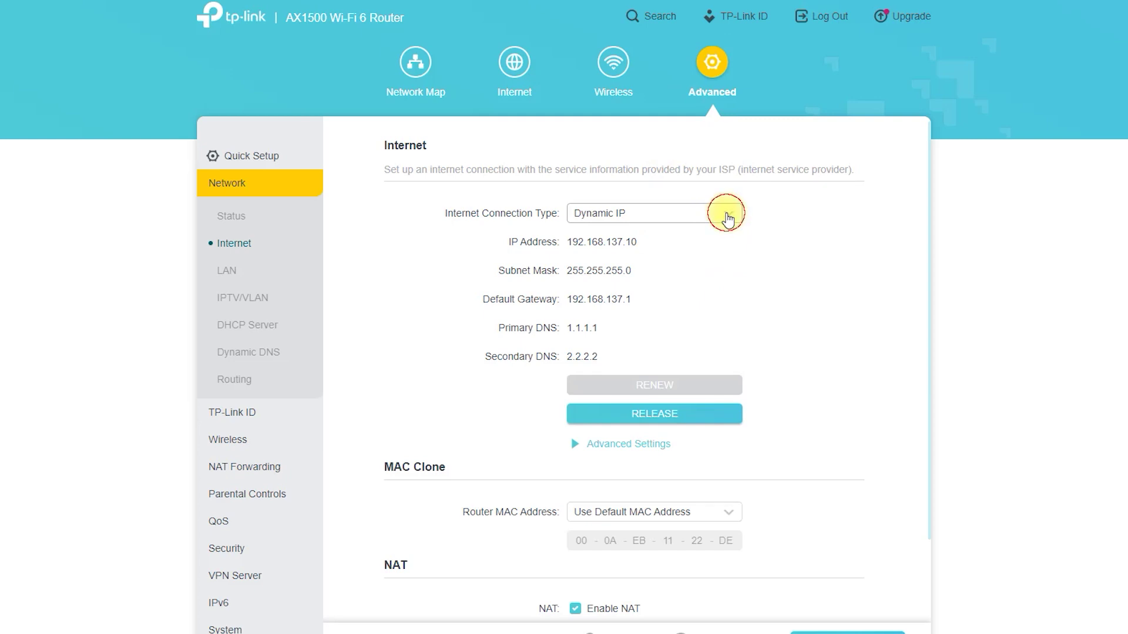
left_click(728, 219)
left_click(719, 263)
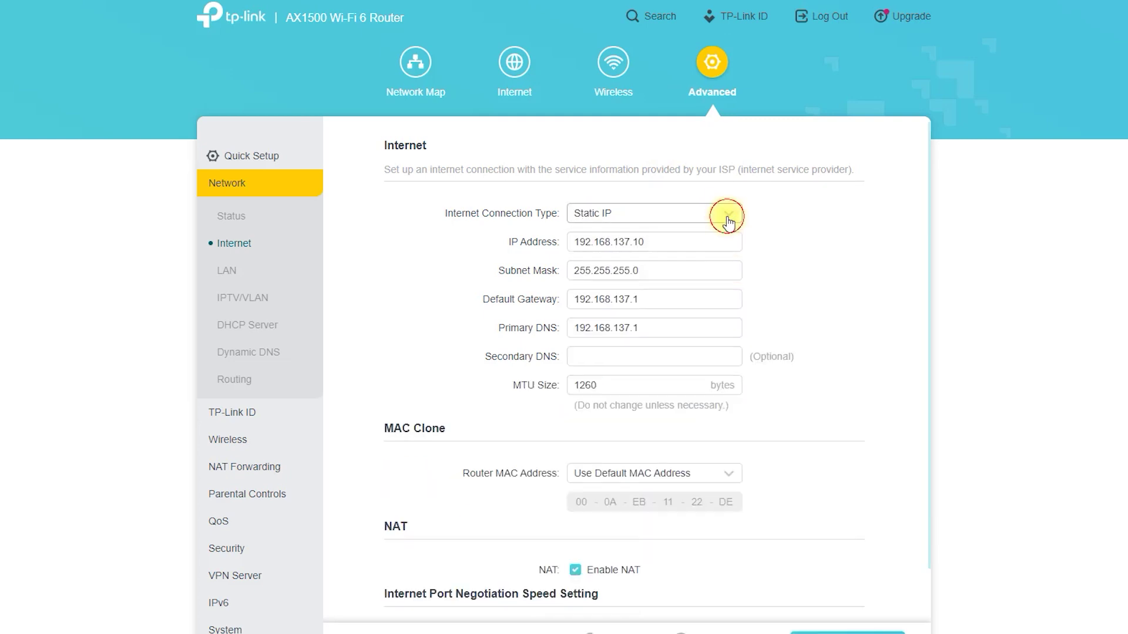
left_click(728, 221)
left_click(699, 286)
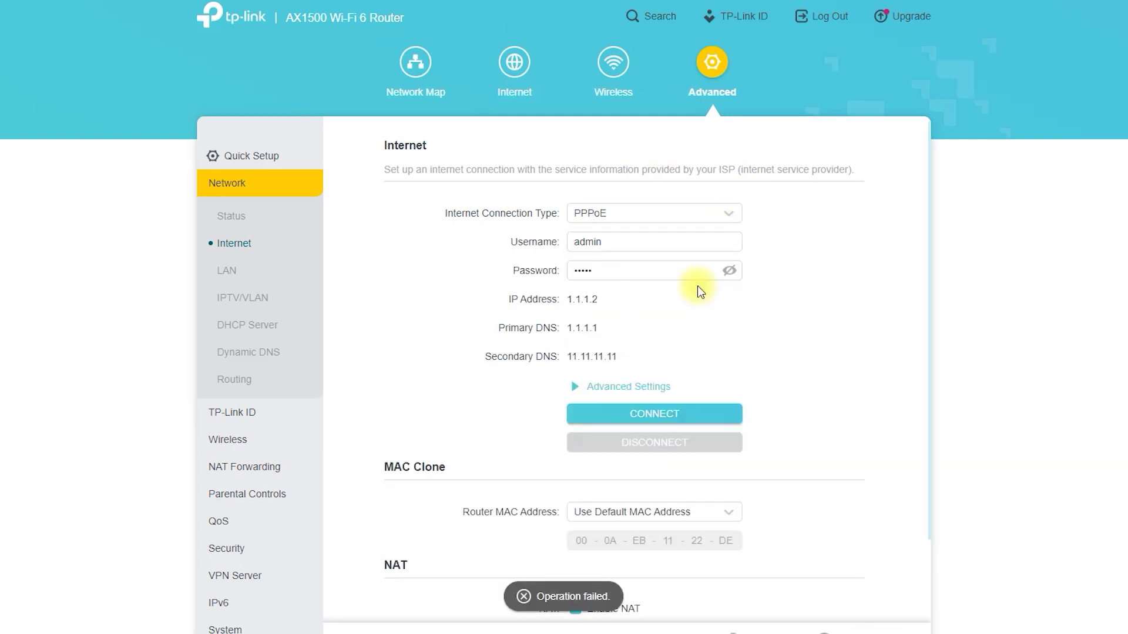
left_click(721, 221)
left_click(709, 247)
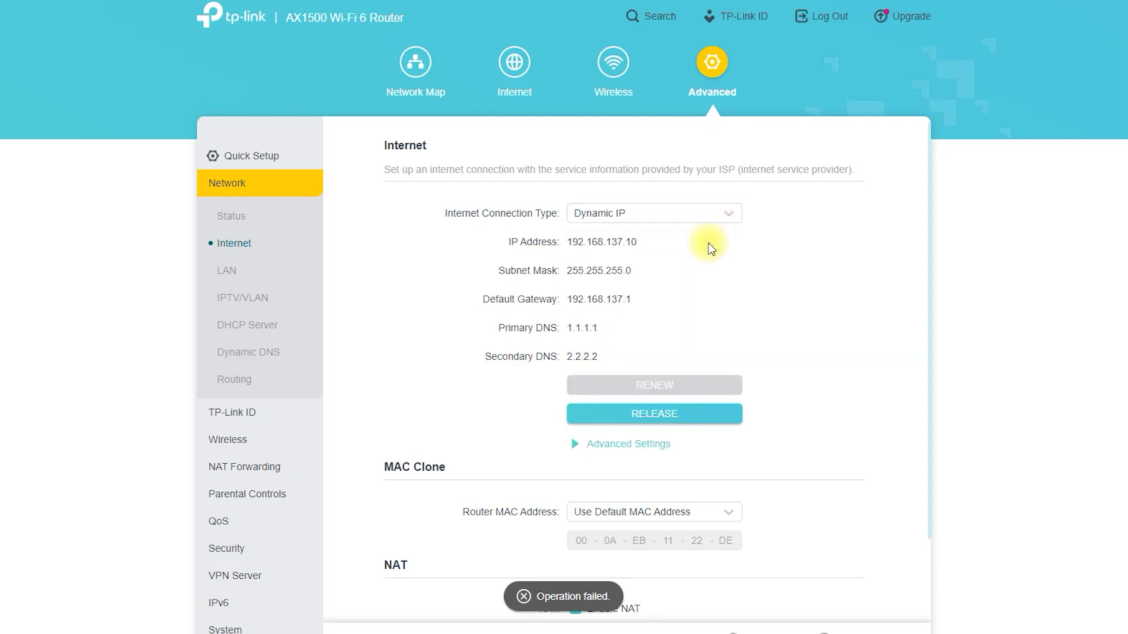
Step: Circle the MAC Clone and NAT sections further down, then clear the marks
scroll(811, 259, "down", 2)
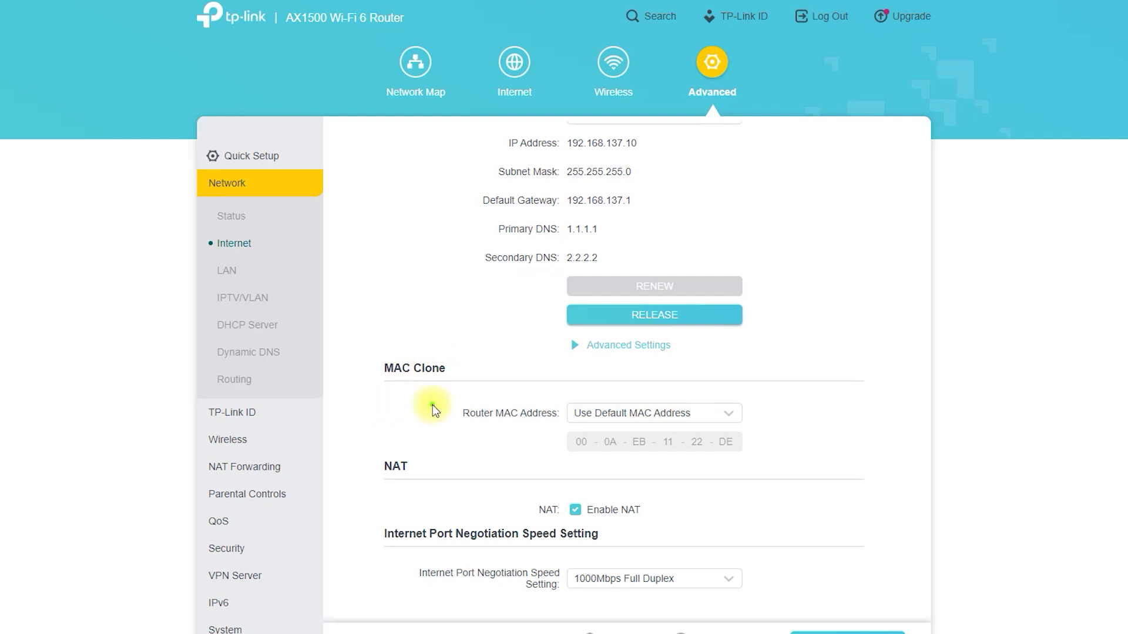
mouse_move(433, 403)
left_mouse_down()
mouse_move(383, 328)
mouse_move(459, 391)
left_mouse_up()
mouse_move(416, 487)
left_mouse_down()
mouse_move(358, 458)
mouse_move(454, 486)
left_mouse_up()
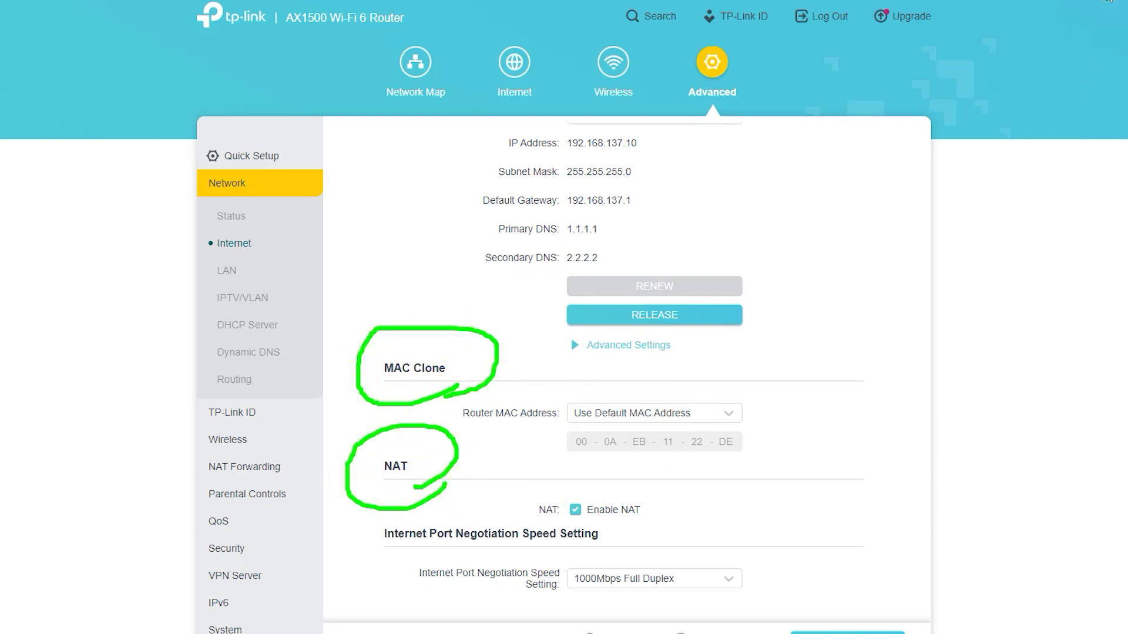
key("Escape")
left_click(238, 269)
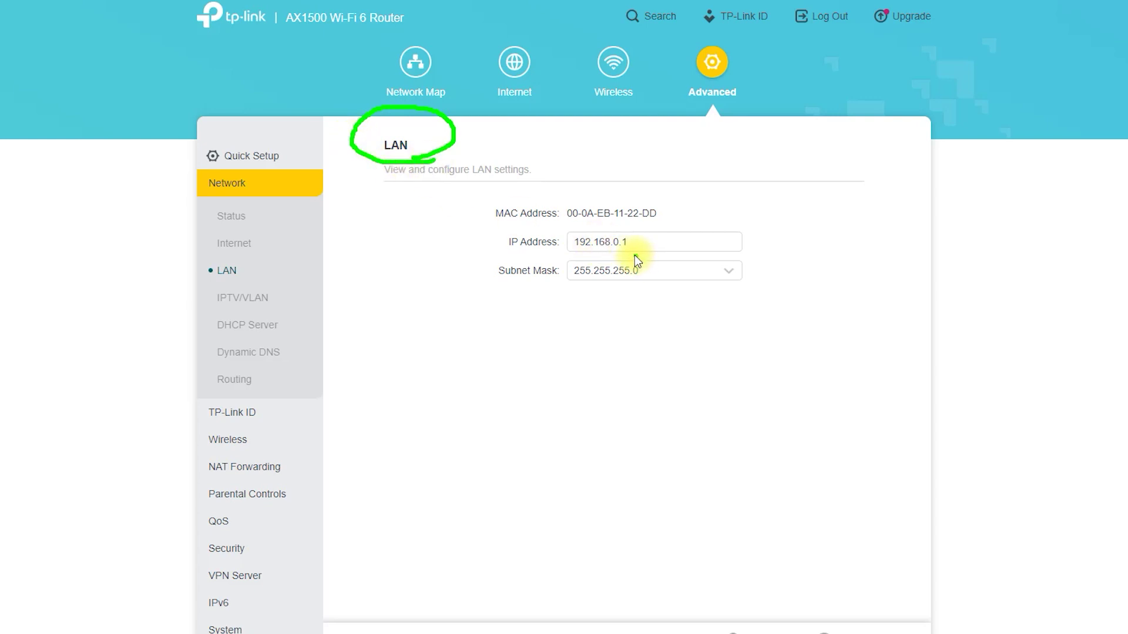
Step: Mark the LAN IP settings, then highlight the IPTV/VLAN switch, description and Multicast section
mouse_move(634, 255)
left_mouse_down()
mouse_move(636, 187)
mouse_move(625, 258)
mouse_move(585, 259)
mouse_move(664, 300)
left_mouse_up()
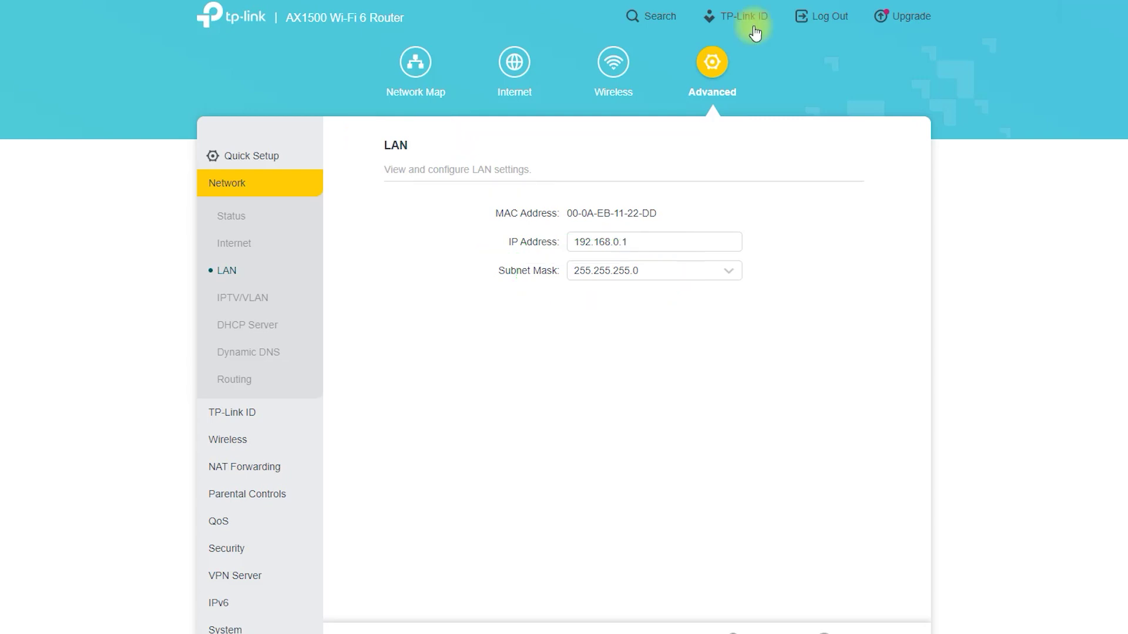
left_click(252, 298)
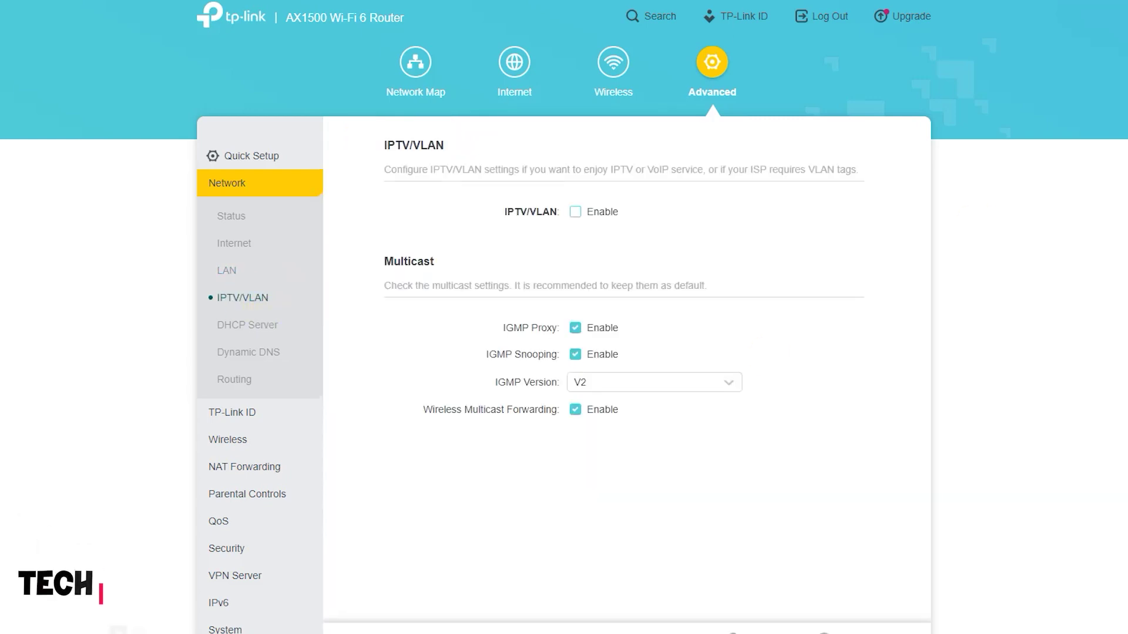
mouse_move(585, 254)
left_mouse_down()
mouse_move(664, 213)
mouse_move(494, 245)
mouse_move(585, 254)
left_mouse_up()
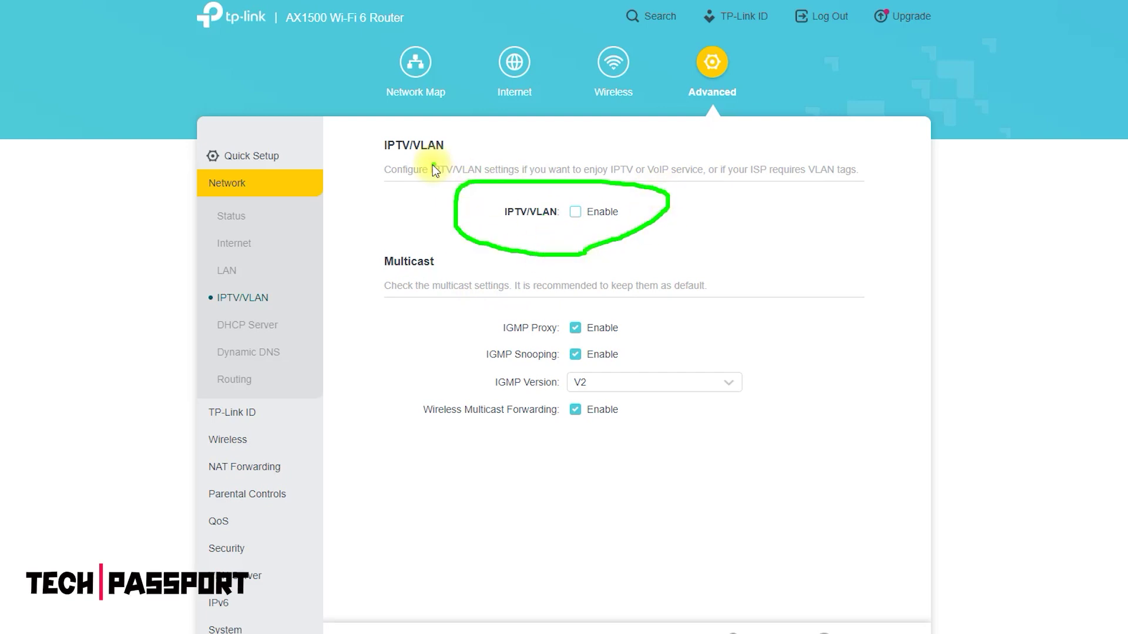
left_click_drag(433, 166, 438, 132)
mouse_move(430, 297)
left_mouse_down()
mouse_move(487, 242)
mouse_move(390, 284)
mouse_move(455, 284)
left_mouse_up()
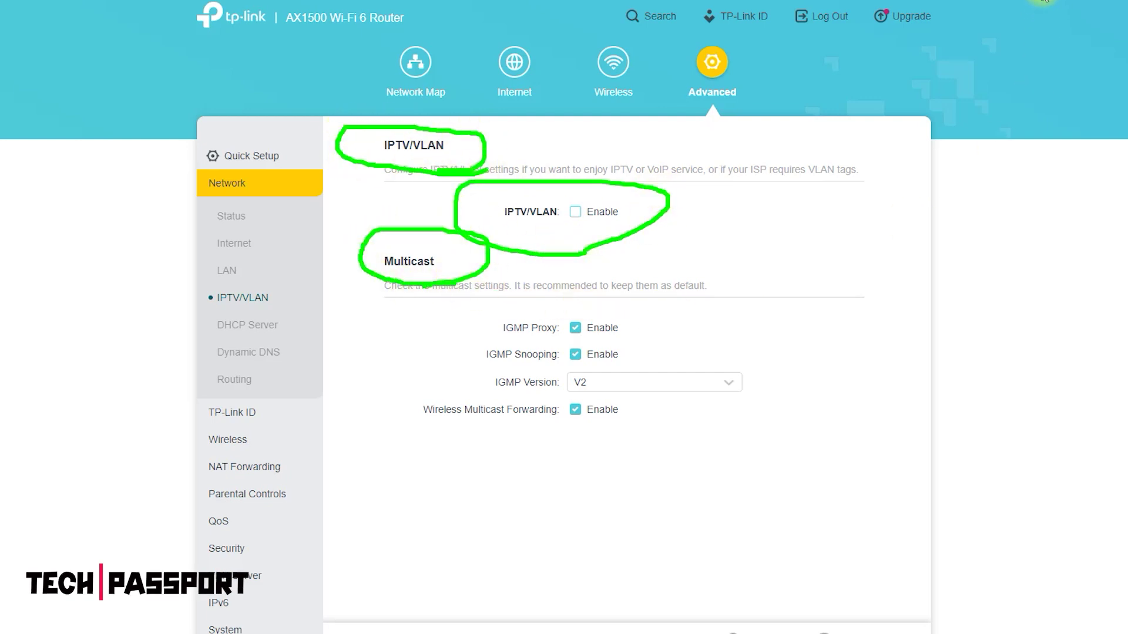
left_click(246, 335)
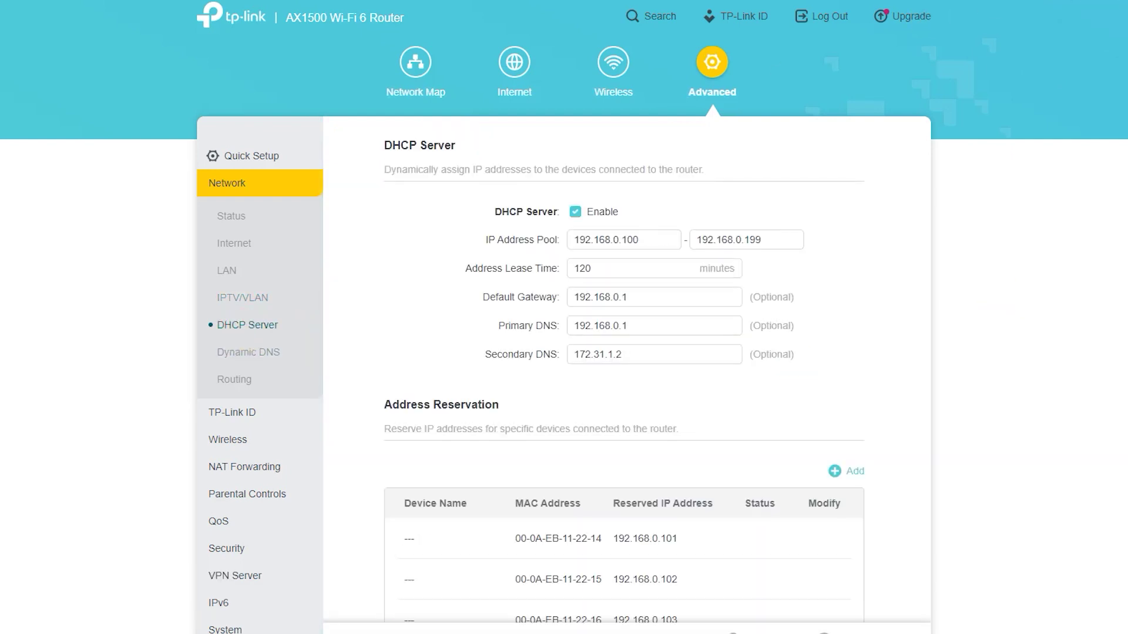
Step: Circle the DHCP Server heading, switch and Address Reservation, then scroll to the client list
mouse_move(497, 118)
left_mouse_down()
mouse_move(360, 126)
mouse_move(478, 157)
left_mouse_up()
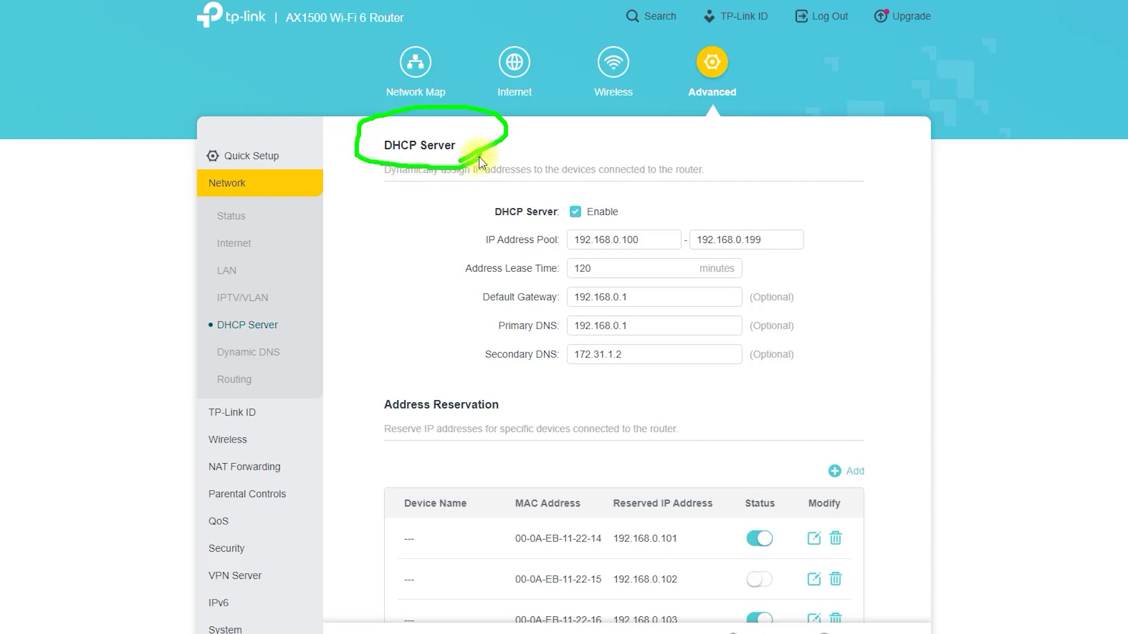
mouse_move(561, 226)
left_mouse_down()
mouse_move(655, 216)
mouse_move(550, 233)
left_mouse_up()
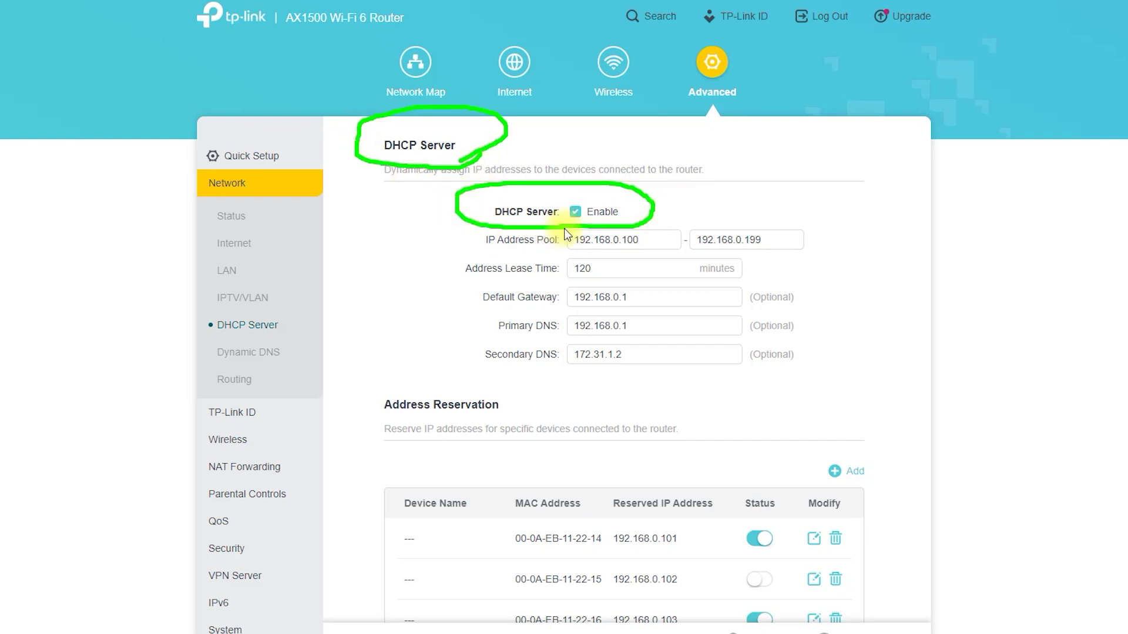
mouse_move(469, 439)
left_mouse_down()
mouse_move(383, 386)
mouse_move(480, 446)
left_mouse_up()
key("Escape")
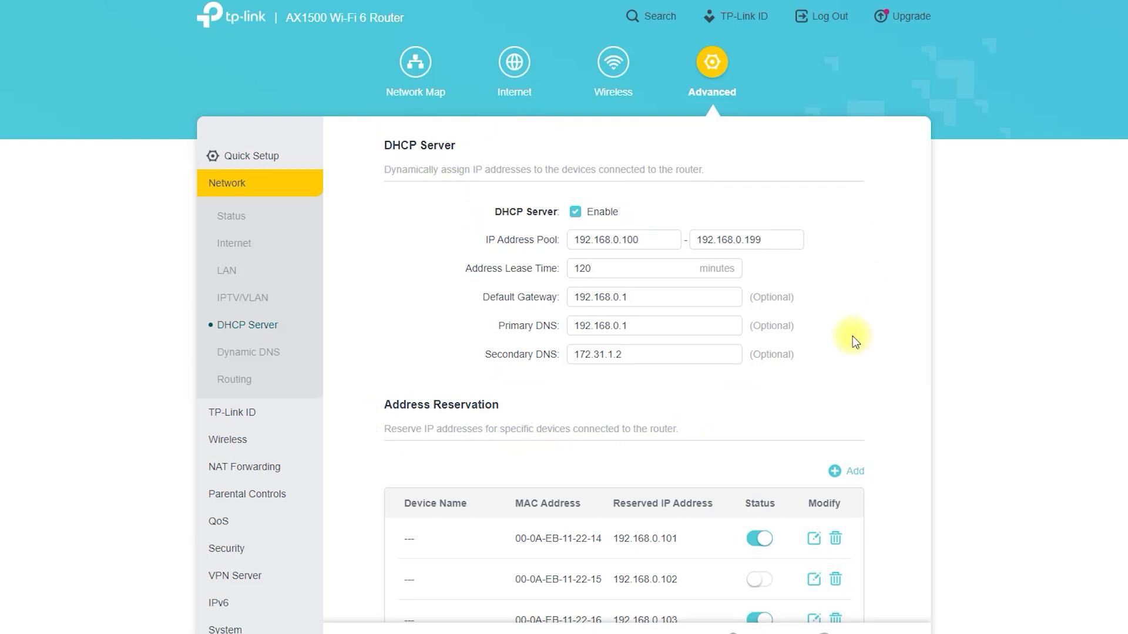
scroll(860, 382, "down", 5)
scroll(860, 383, "down", 1)
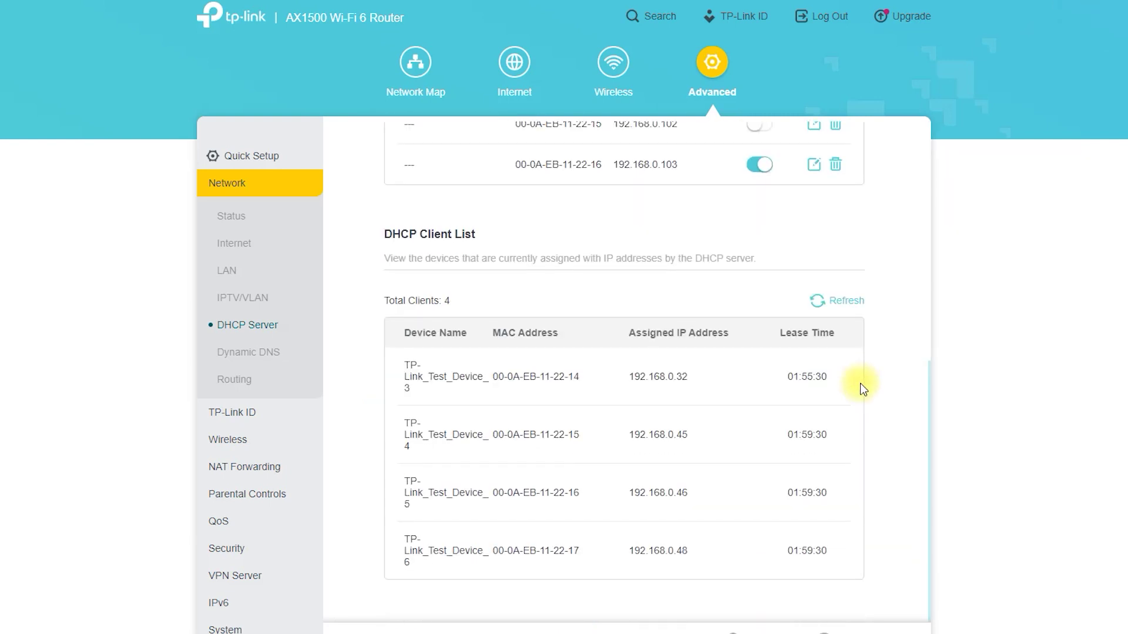
left_click(294, 361)
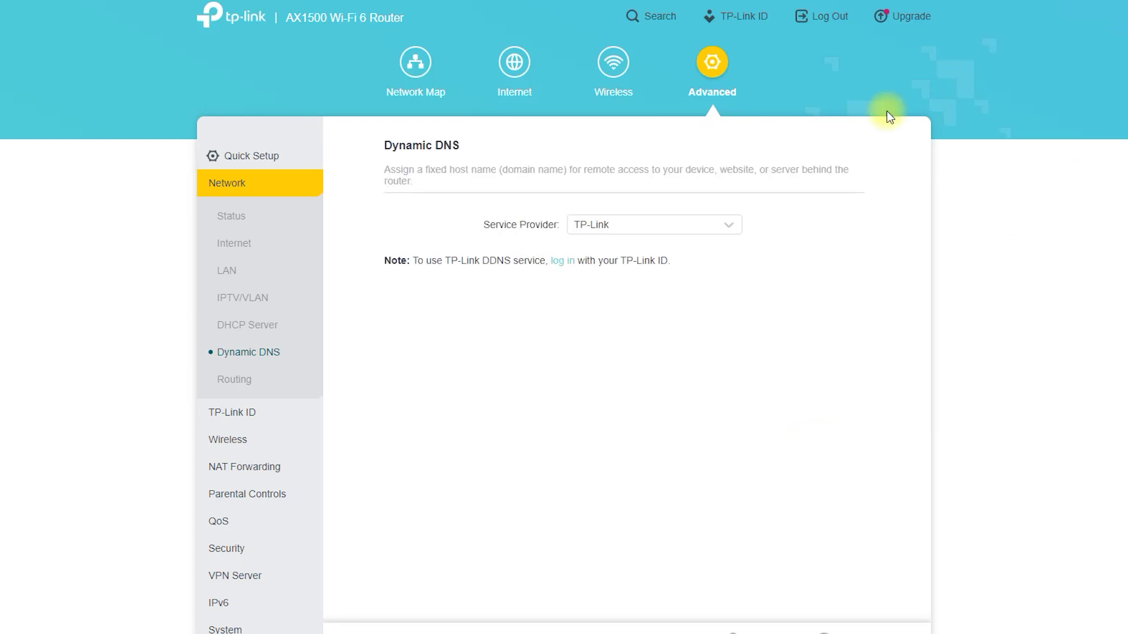
Step: Check the Dynamic DNS providers, then mark route 192.168.137.45 on the Routing page
left_click(724, 225)
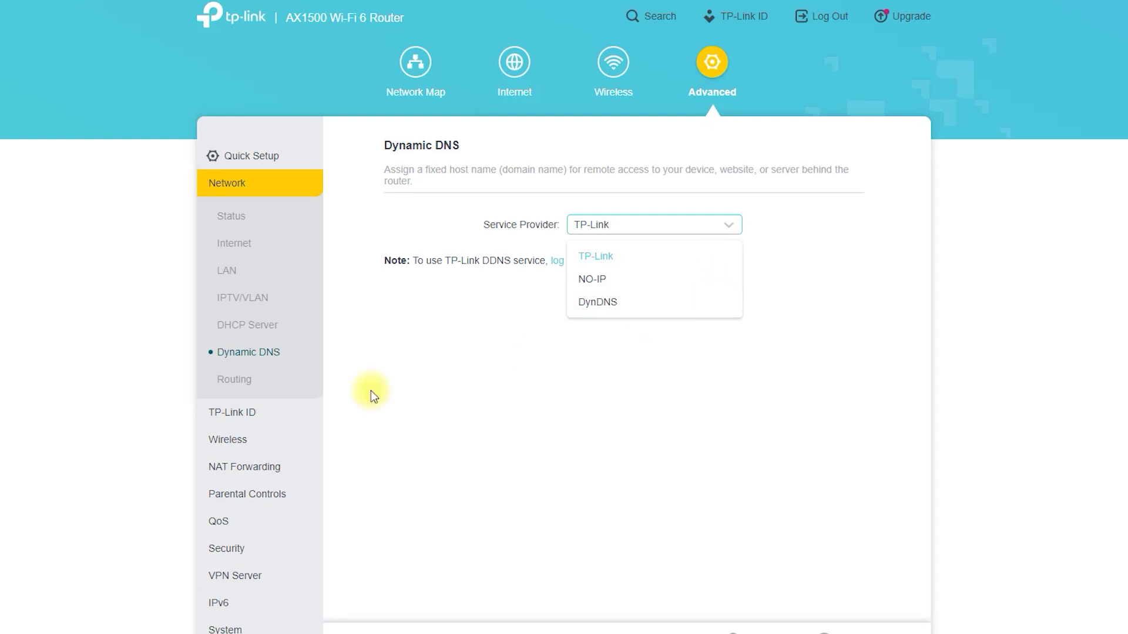
left_click(219, 383)
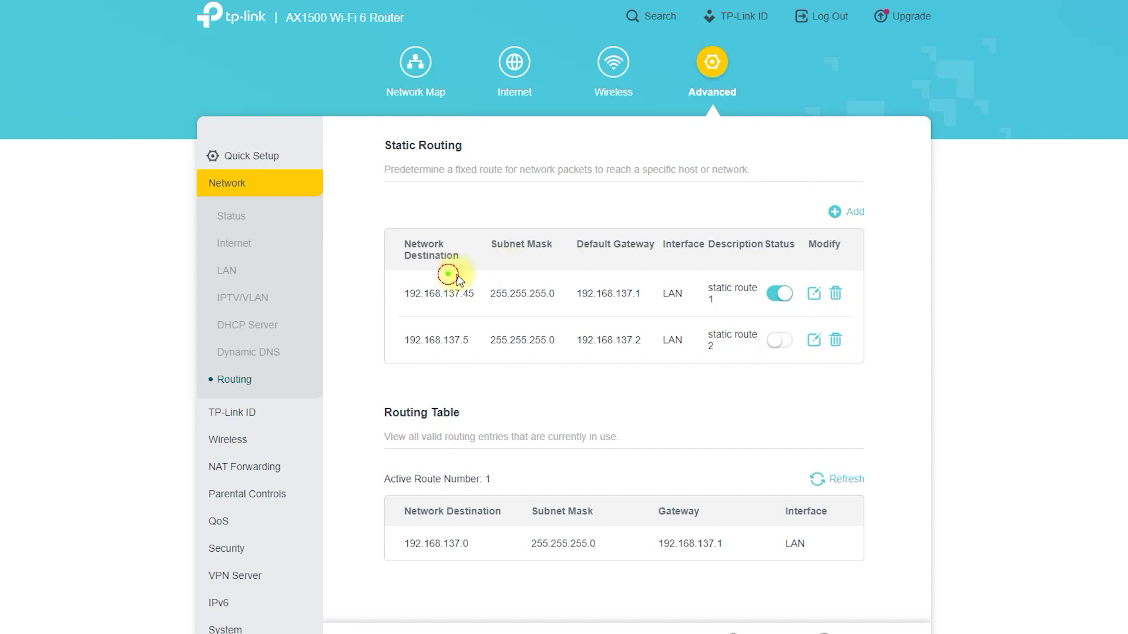
left_click_drag(448, 274, 388, 263)
left_click_drag(411, 308, 553, 309)
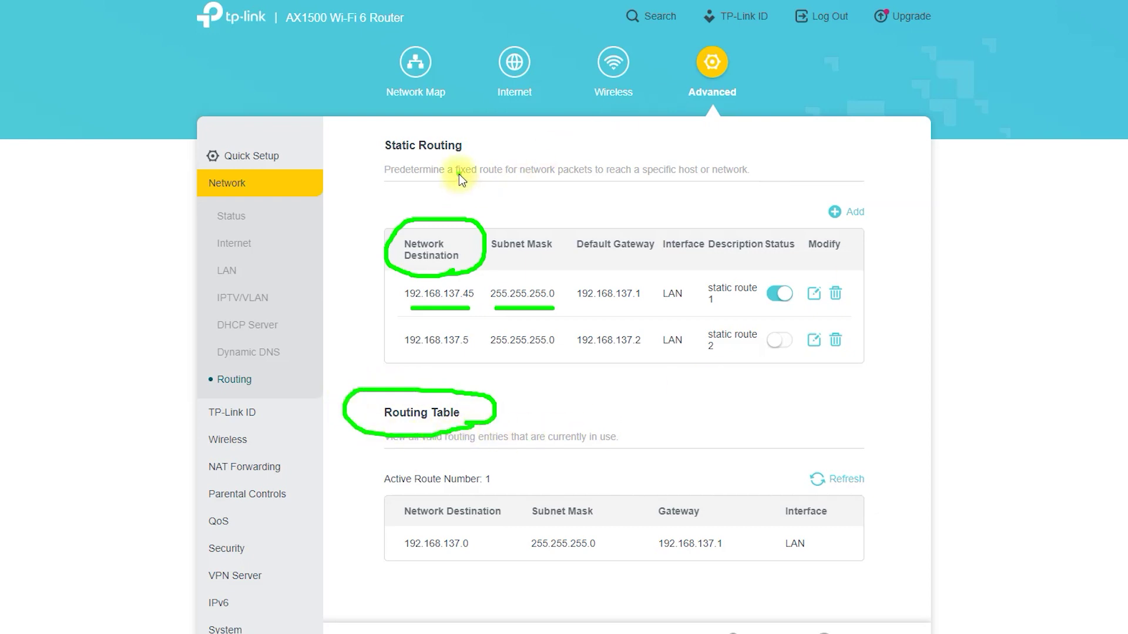
mouse_move(510, 154)
left_mouse_down()
mouse_move(358, 113)
mouse_move(482, 171)
left_mouse_up()
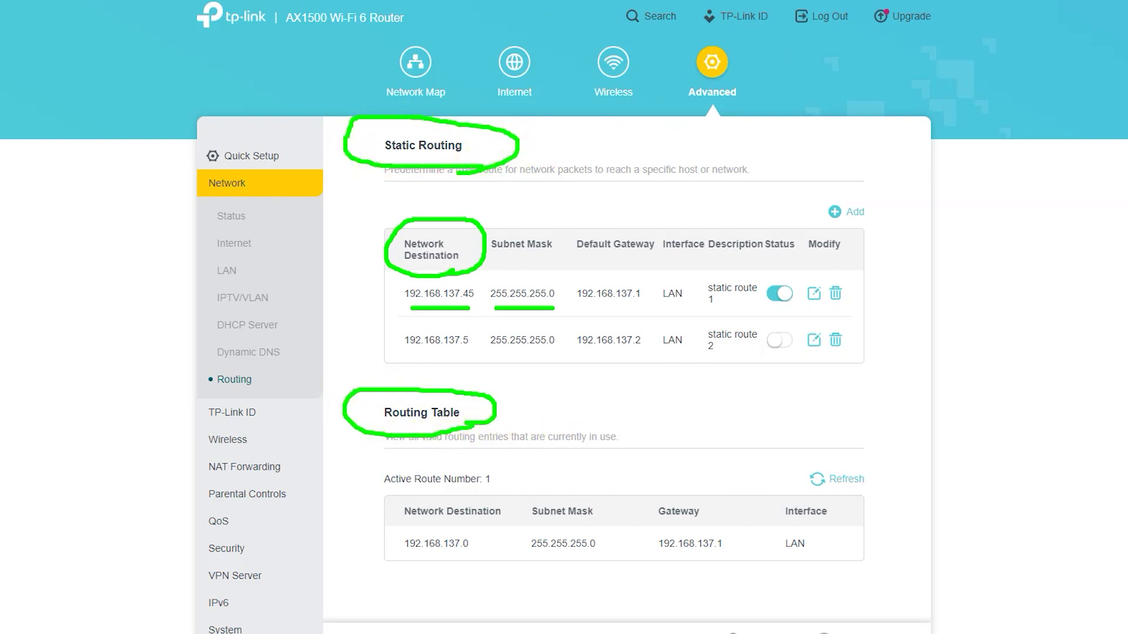
Step: Open the TP-Link ID login page and try its empty e-mail field
left_click(242, 413)
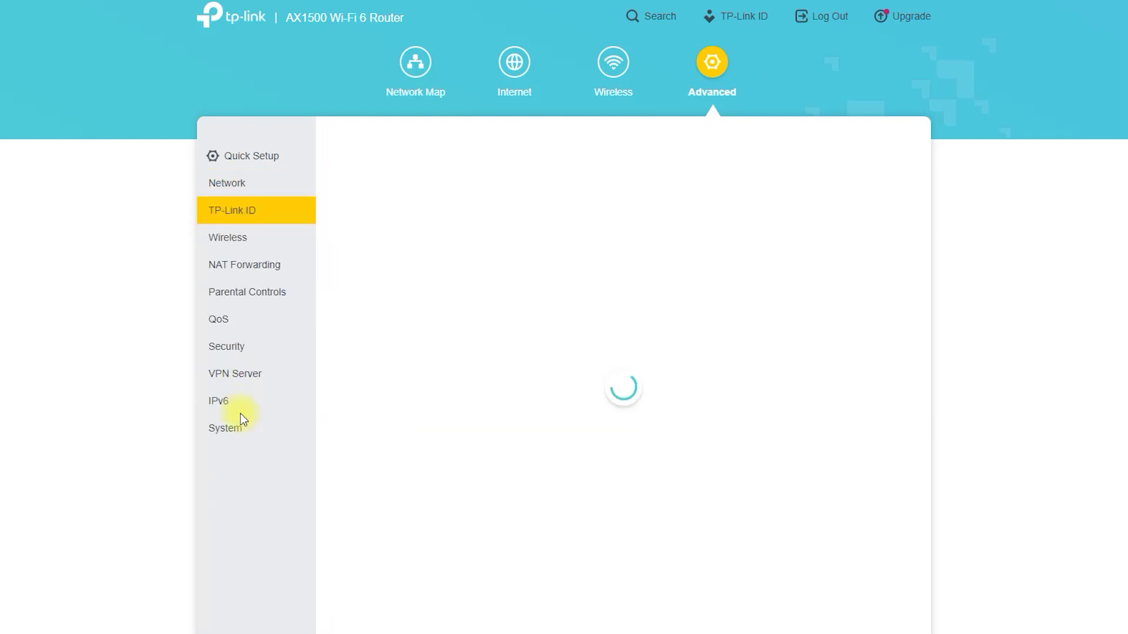
left_click(266, 224)
left_click(597, 240)
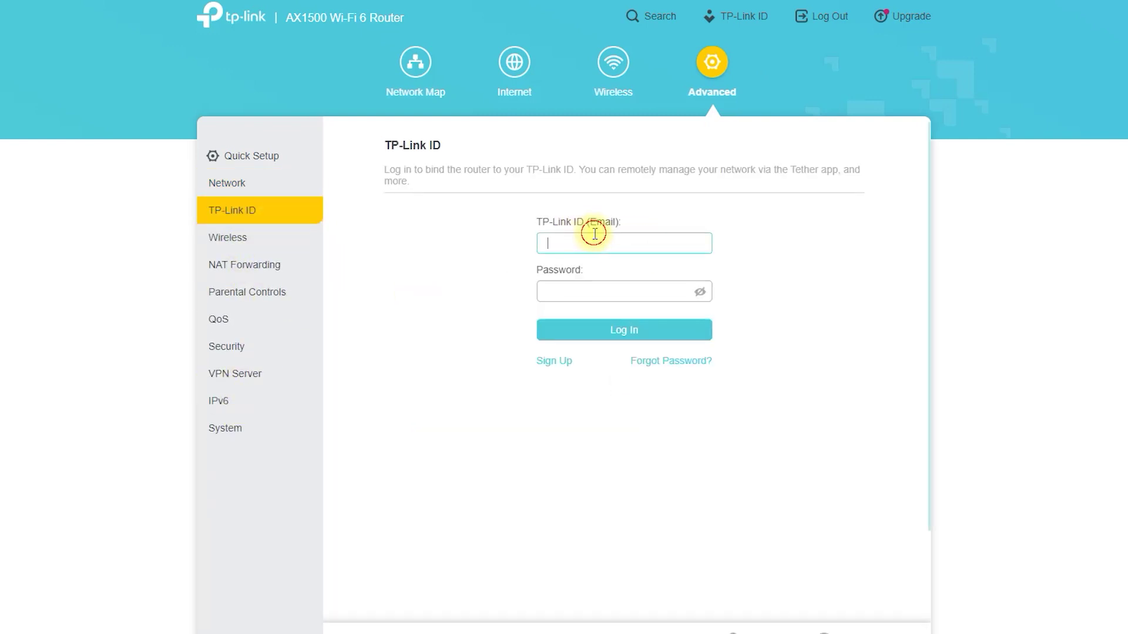
left_click(451, 143)
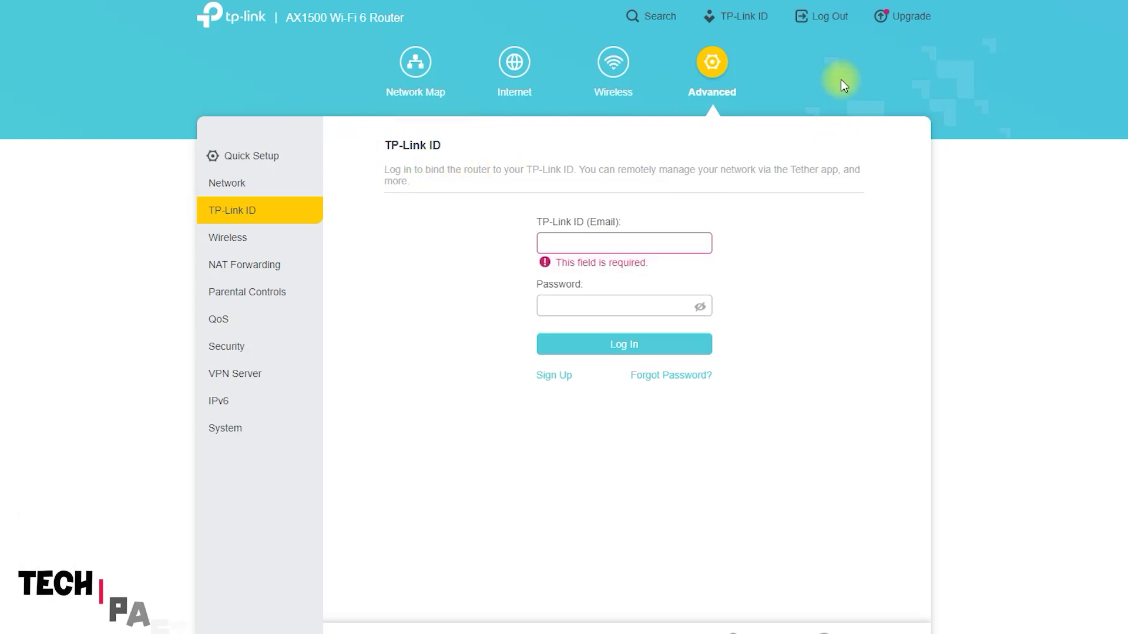
left_click(228, 241)
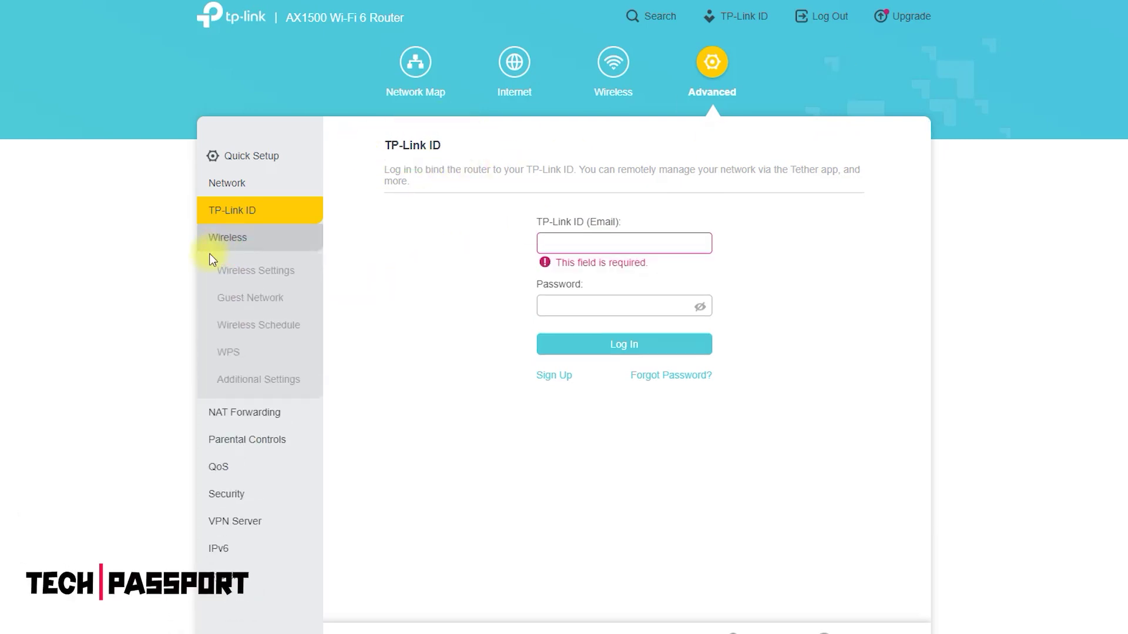
left_click(246, 273)
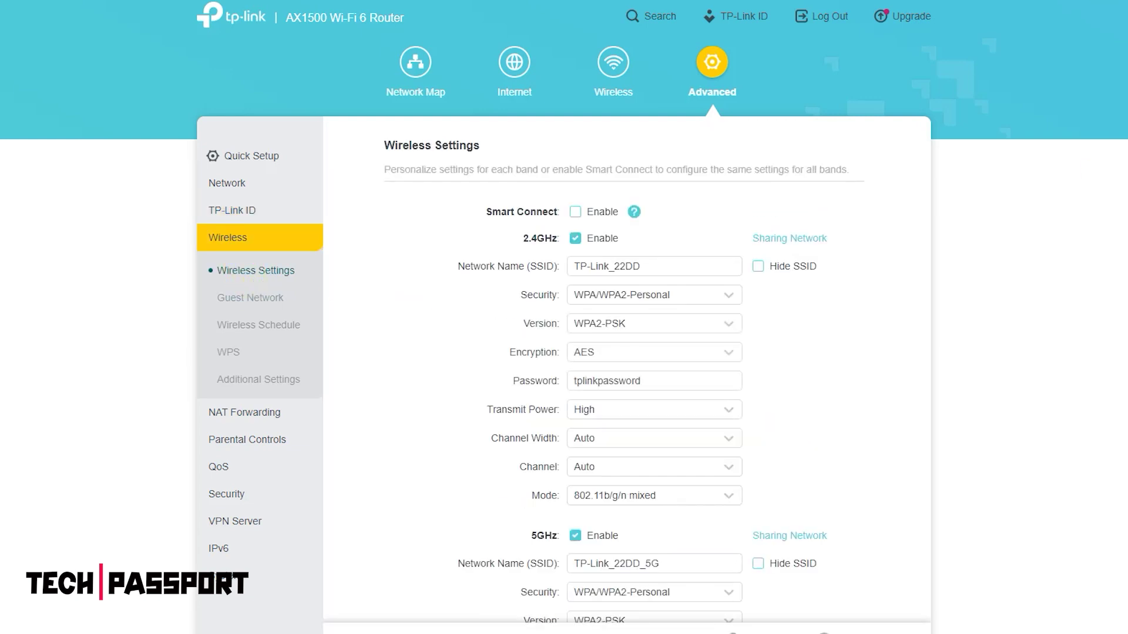
mouse_move(484, 161)
left_mouse_down()
mouse_move(368, 128)
mouse_move(491, 156)
left_mouse_up()
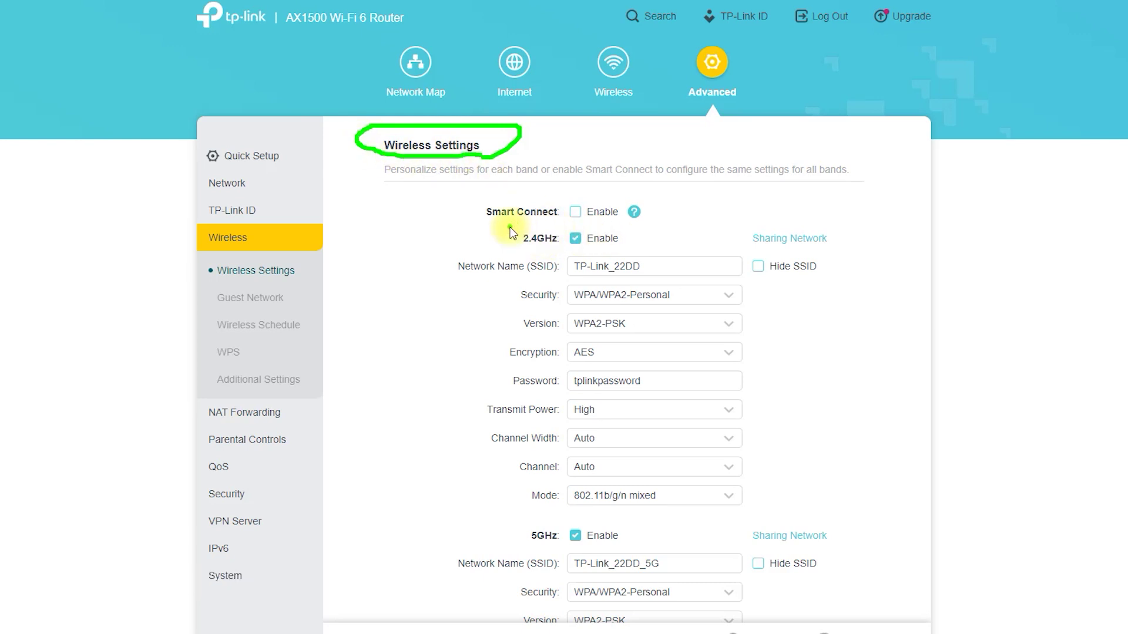
mouse_move(523, 226)
left_mouse_down()
mouse_move(583, 199)
mouse_move(549, 221)
mouse_move(533, 258)
left_mouse_up()
left_click_drag(524, 311, 562, 305)
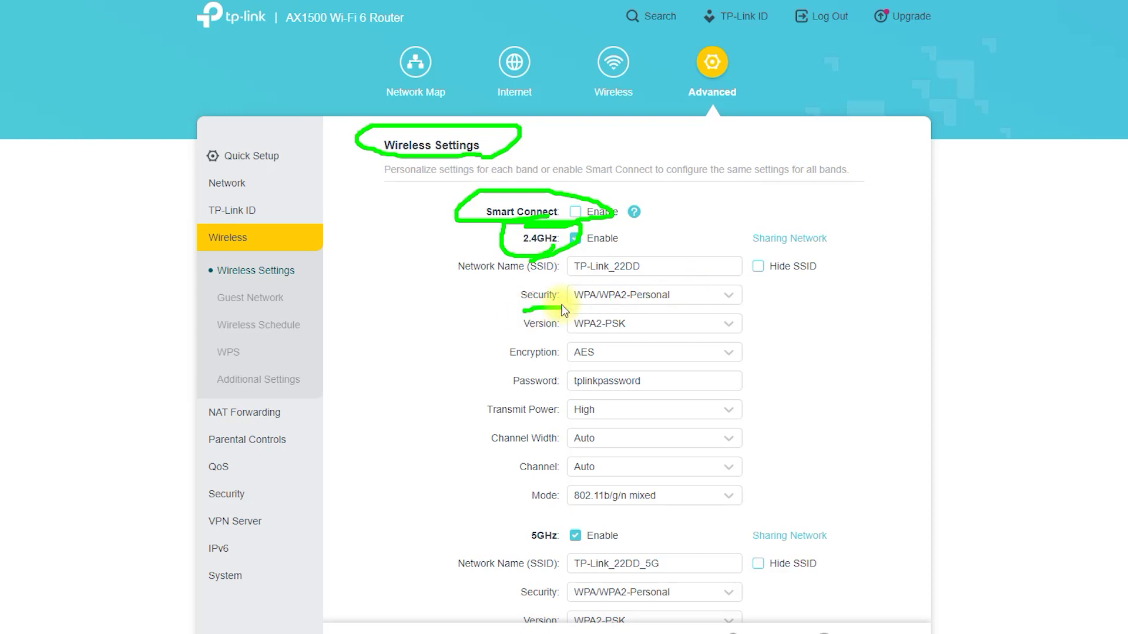
left_click_drag(469, 282, 557, 284)
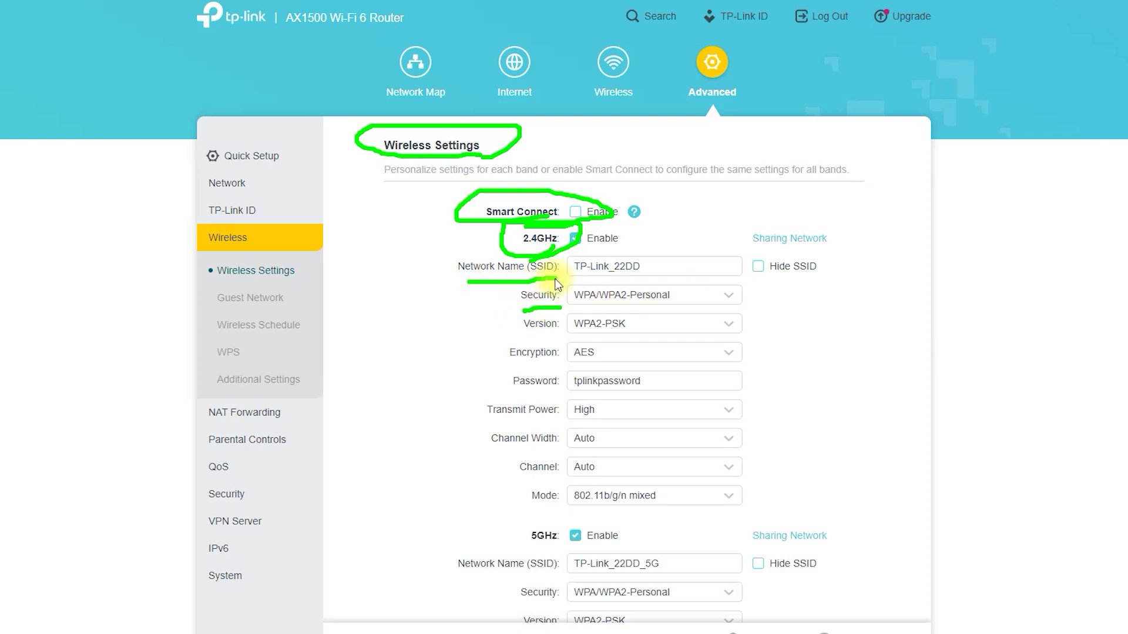
key("Escape")
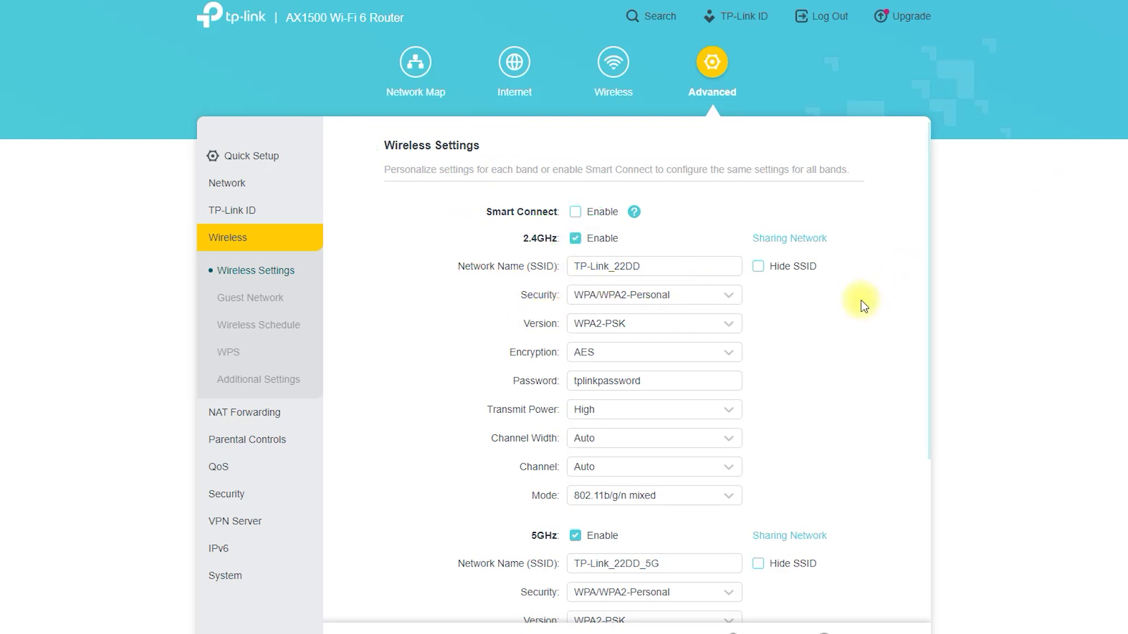
scroll(864, 305, "down", 4)
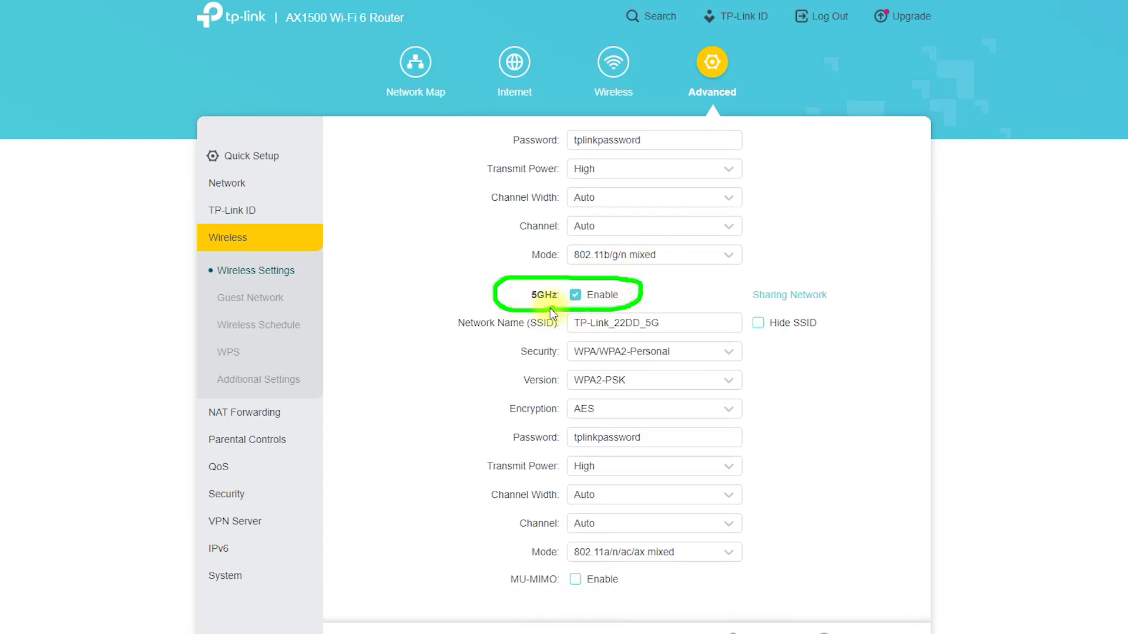
left_click_drag(448, 337, 561, 337)
left_click_drag(500, 369, 566, 362)
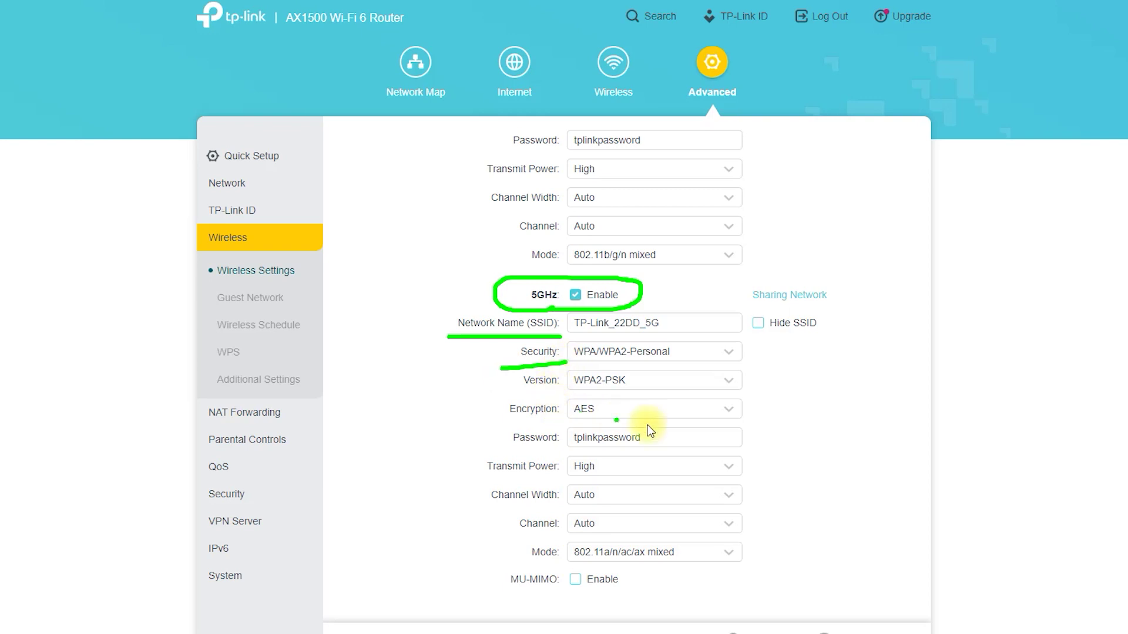
key("Escape")
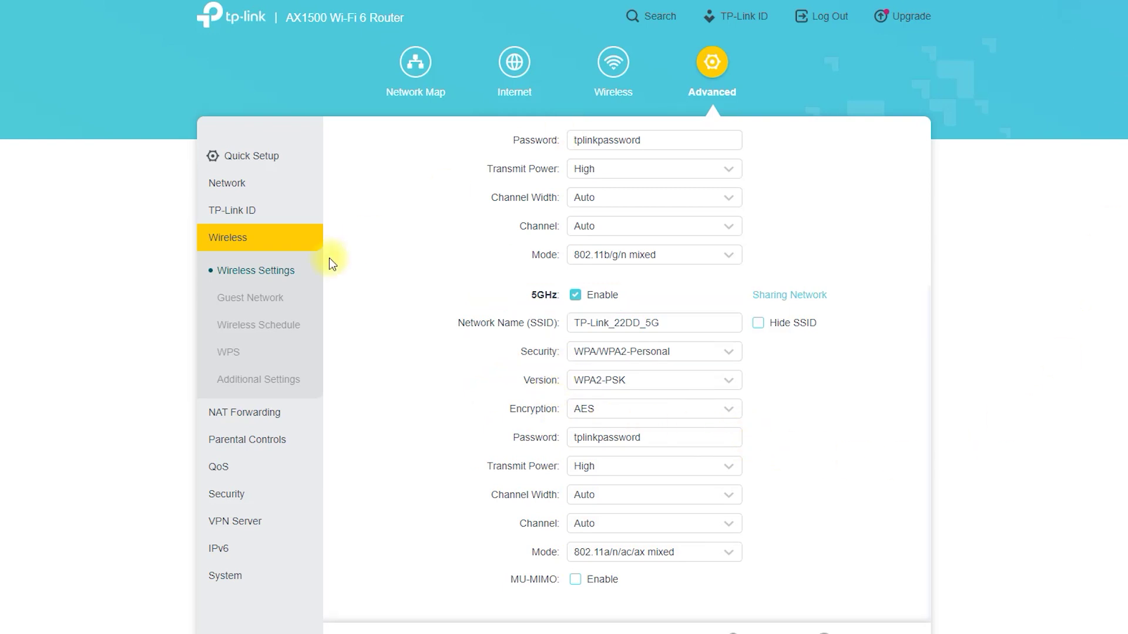
left_click(252, 297)
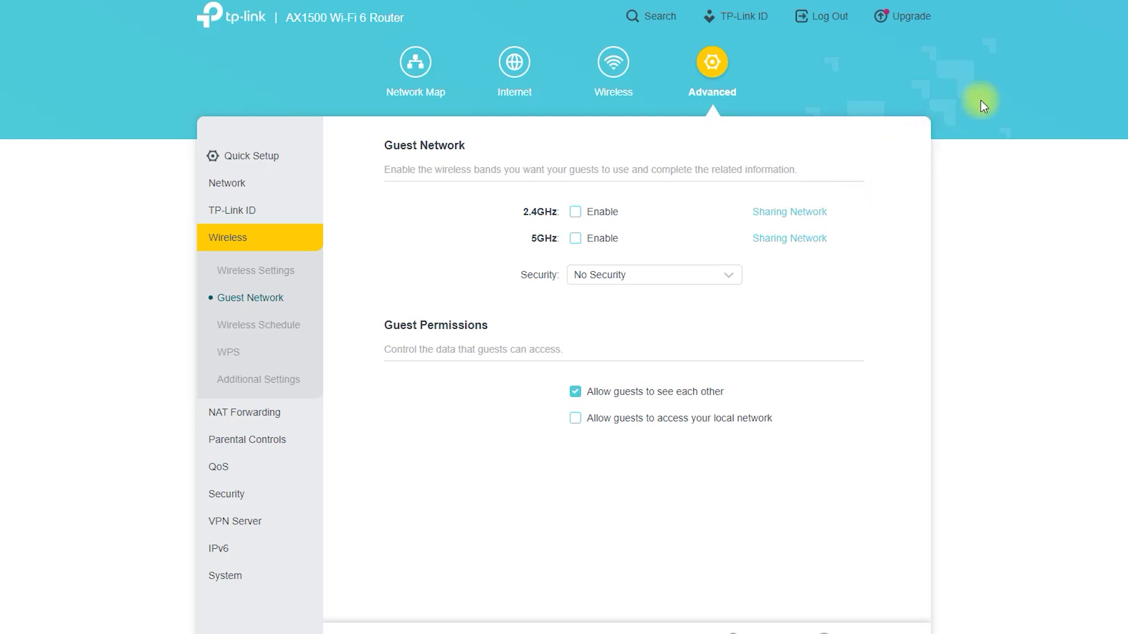
Step: Enable guest networks TP-Link_Guest_22DD (2.4GHz) and TP-Link_Guest_22DD_5G_1 (5GHz)
mouse_move(464, 157)
left_mouse_down()
mouse_move(370, 126)
mouse_move(517, 161)
left_mouse_up()
mouse_move(499, 334)
left_mouse_down()
mouse_move(432, 287)
mouse_move(502, 337)
left_mouse_up()
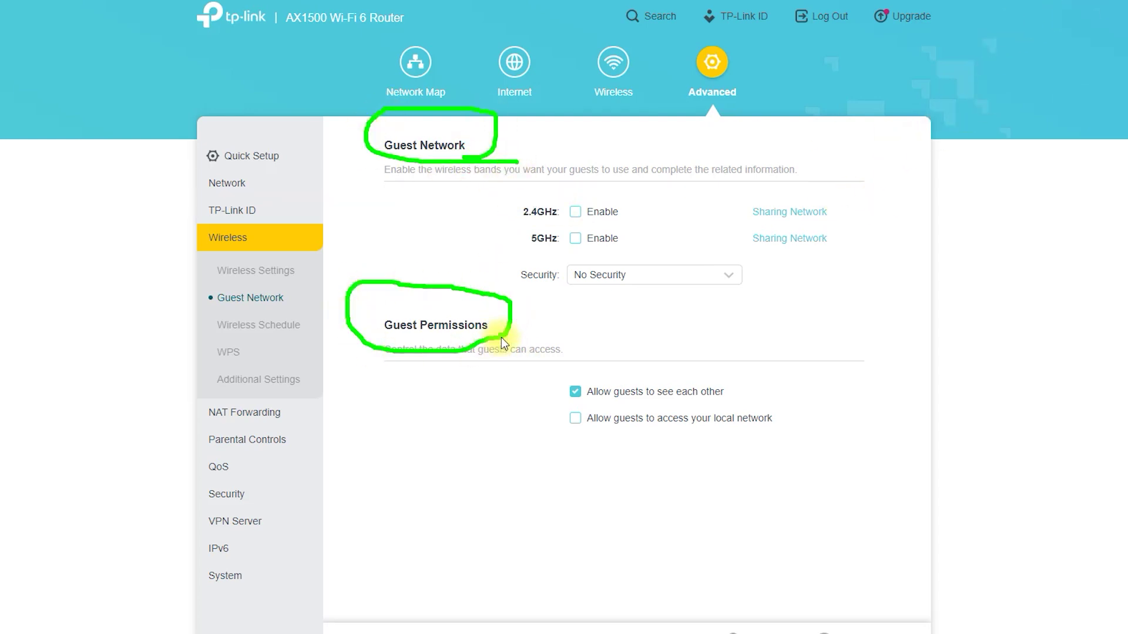
mouse_move(559, 262)
left_mouse_down()
mouse_move(617, 260)
mouse_move(492, 240)
left_mouse_up()
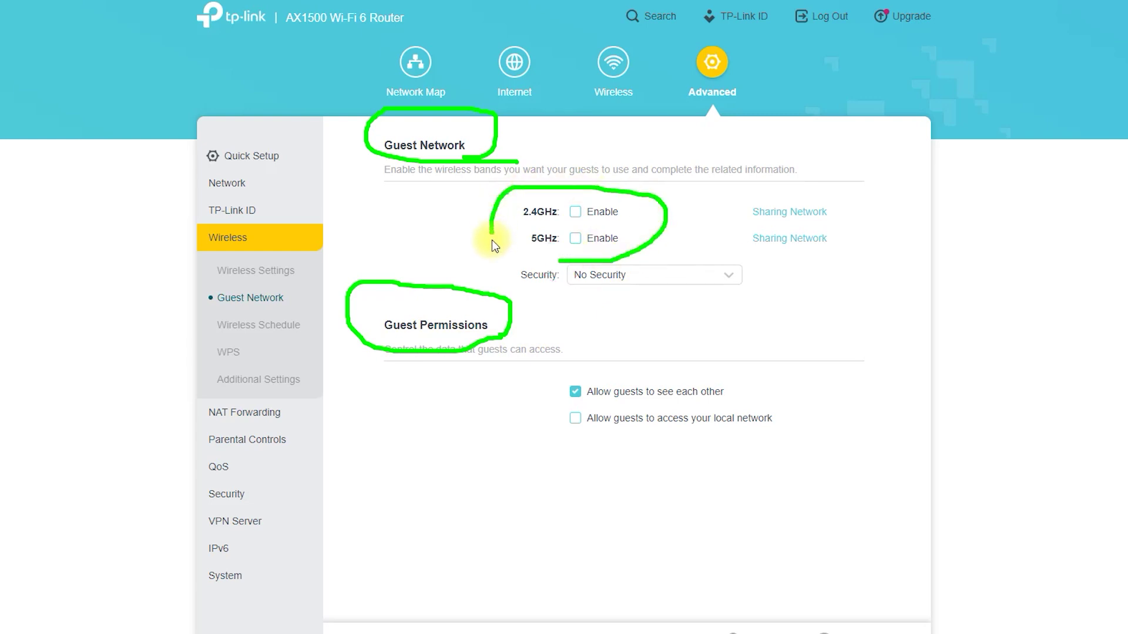
key("Escape")
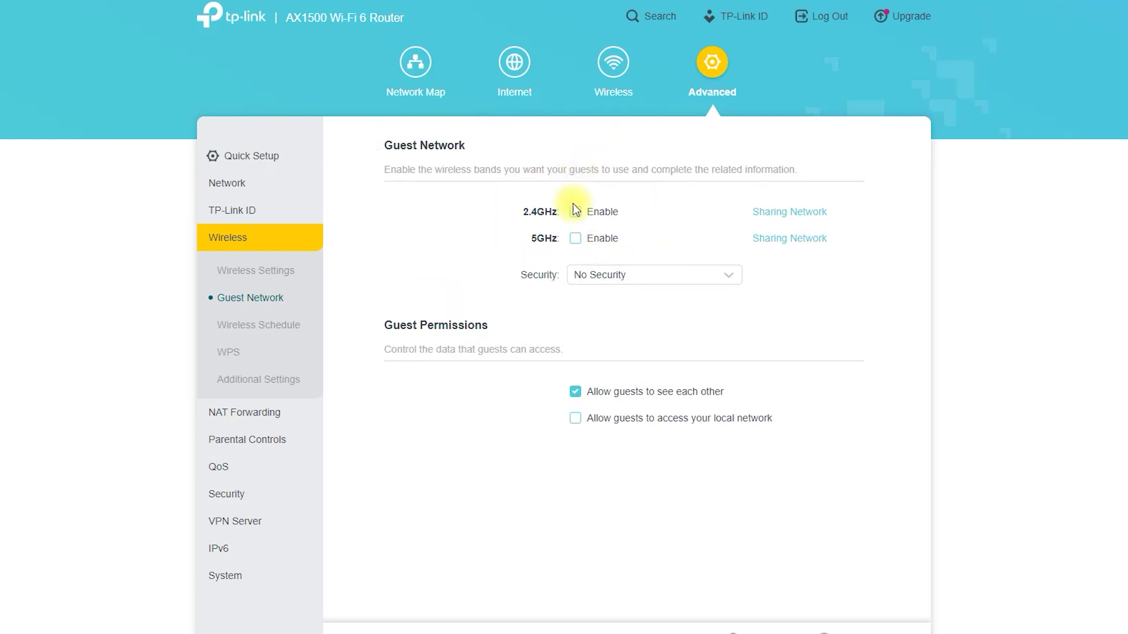
left_click(575, 212)
left_click(575, 267)
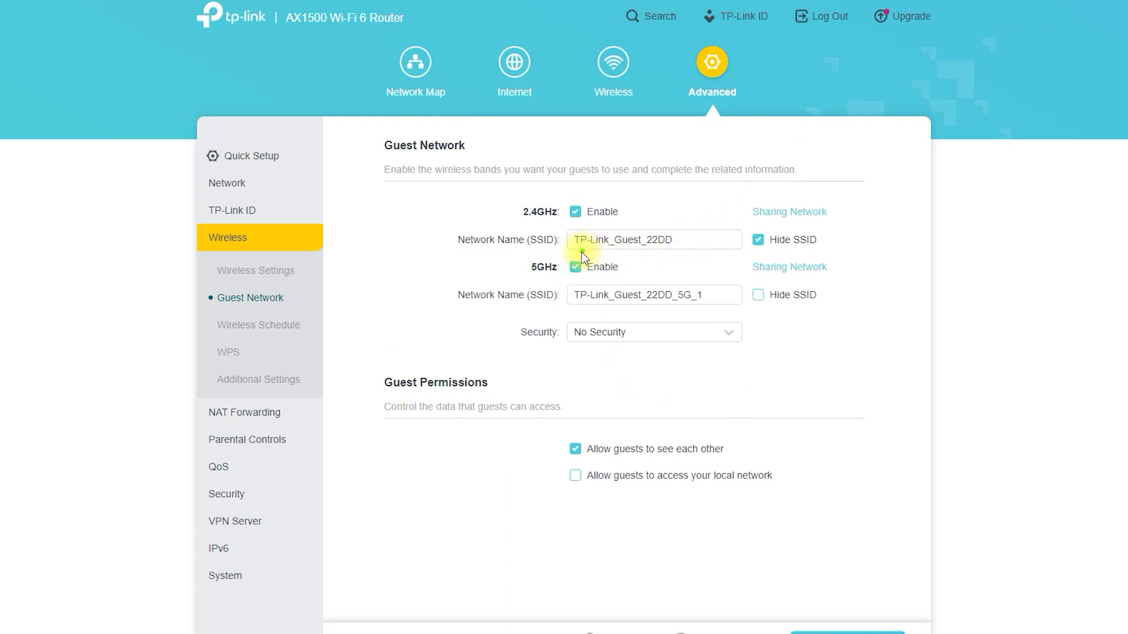
left_click_drag(463, 256, 565, 253)
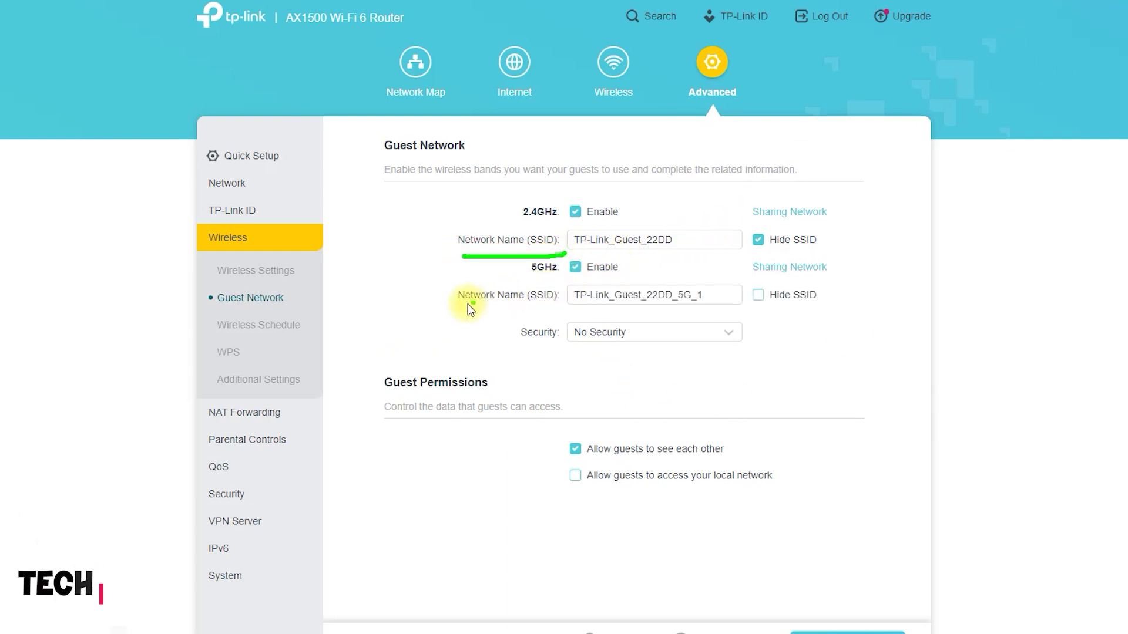
left_click_drag(456, 304, 574, 313)
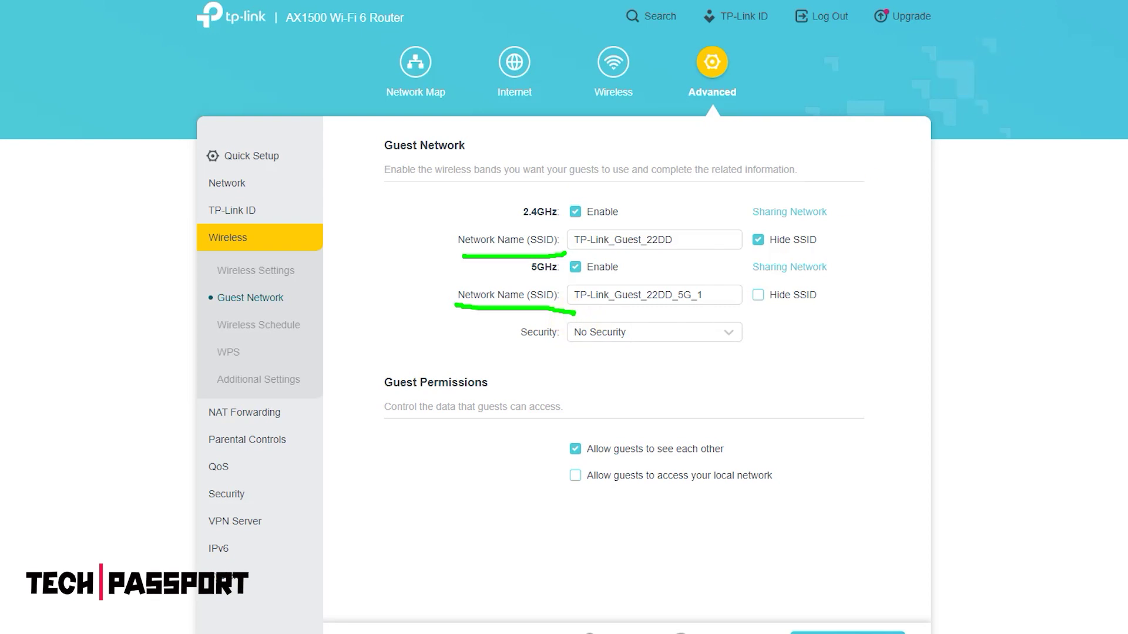
Step: Browse the Wireless Schedule, WPS and Additional Settings pages
left_click(259, 325)
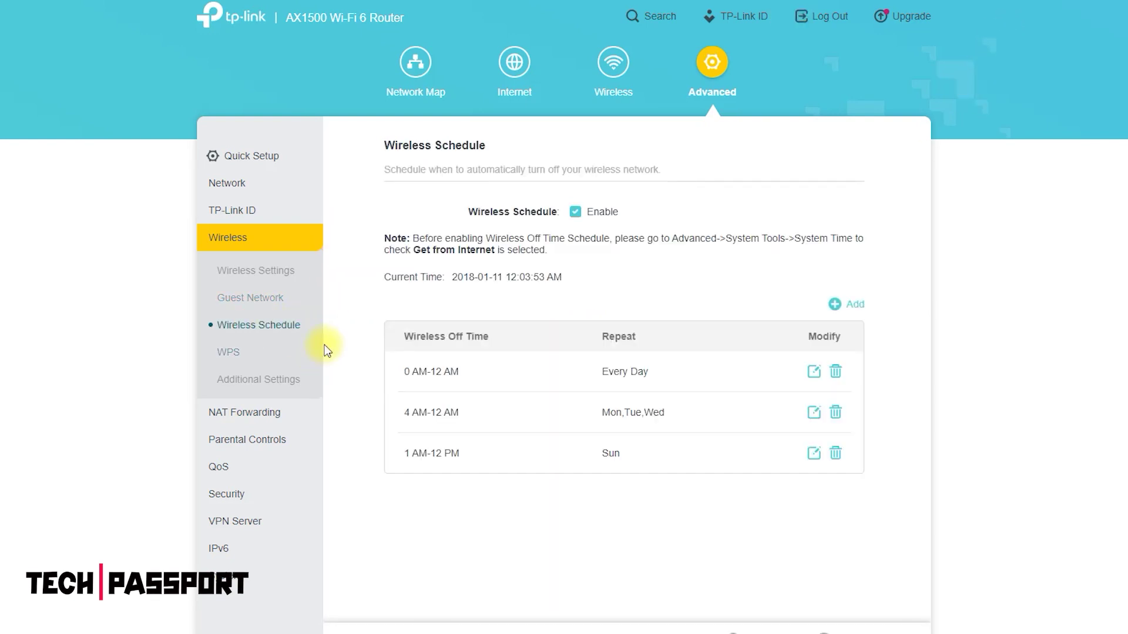
left_click(240, 354)
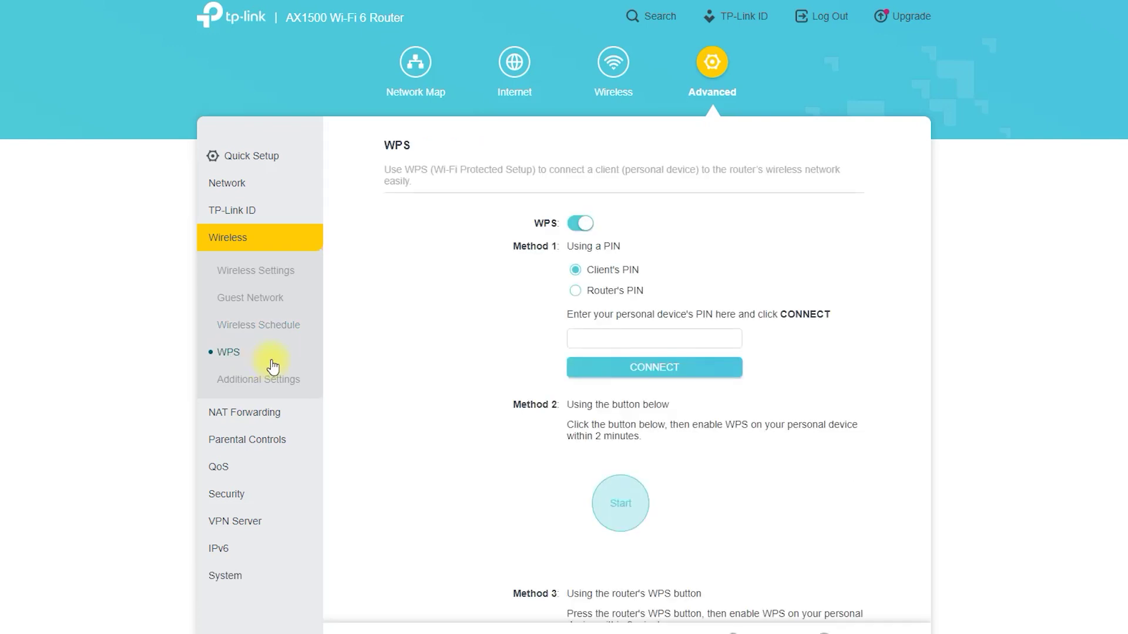
left_click(255, 377)
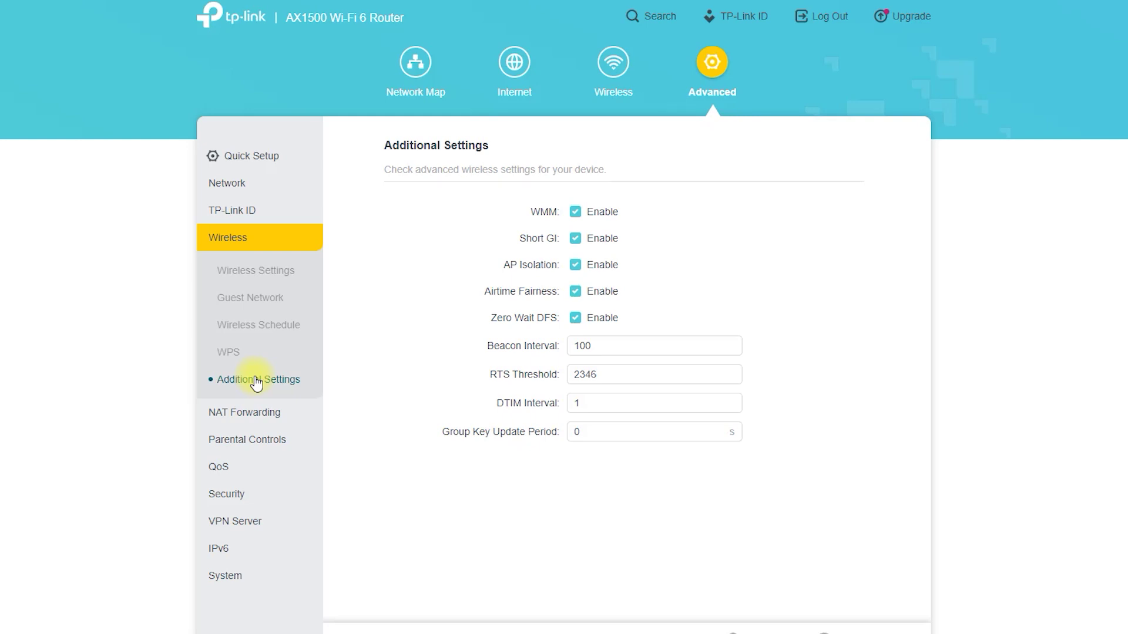
Step: Expand NAT Forwarding, mark its page, then clear the annotations
left_click(241, 413)
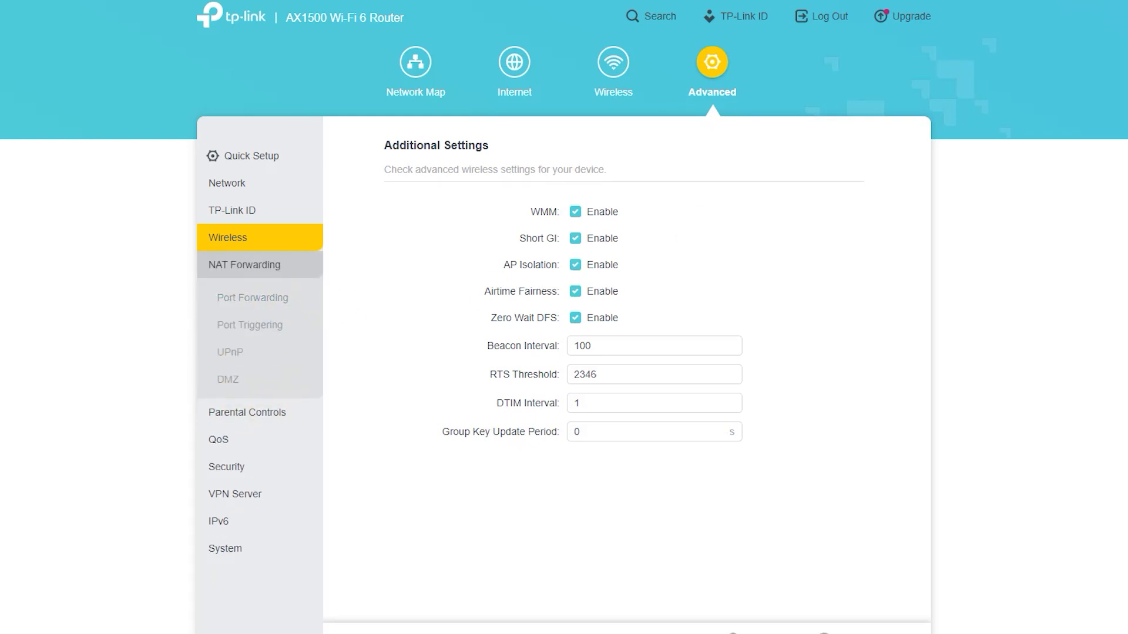
mouse_move(490, 172)
left_mouse_down()
mouse_move(348, 121)
mouse_move(516, 179)
left_mouse_up()
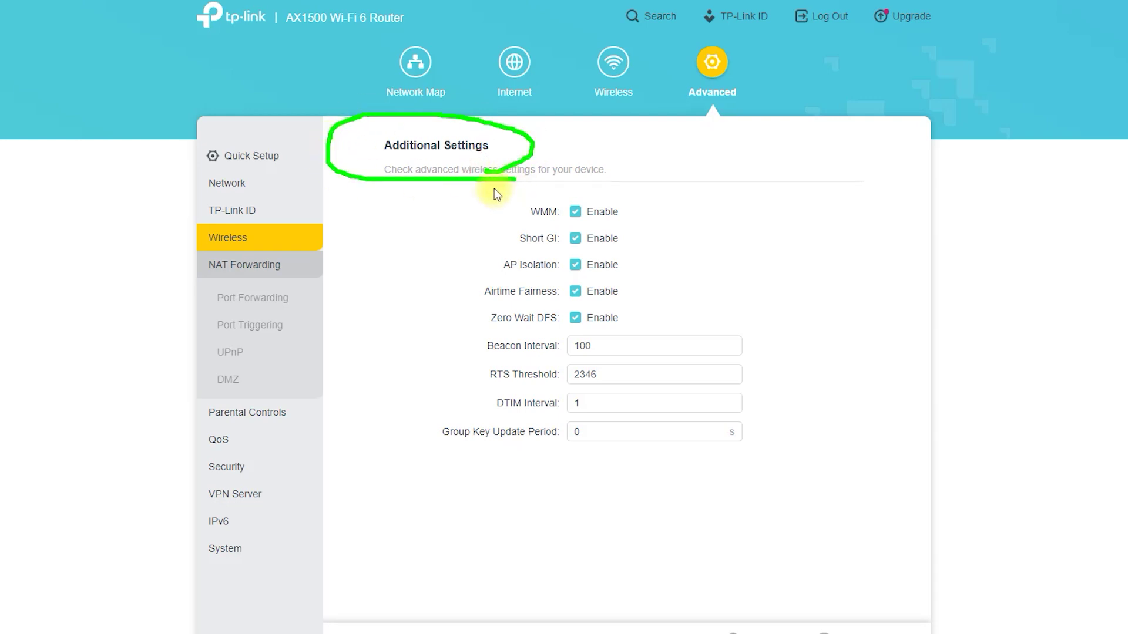
mouse_move(438, 174)
left_mouse_down()
mouse_move(300, 241)
mouse_move(362, 265)
left_mouse_up()
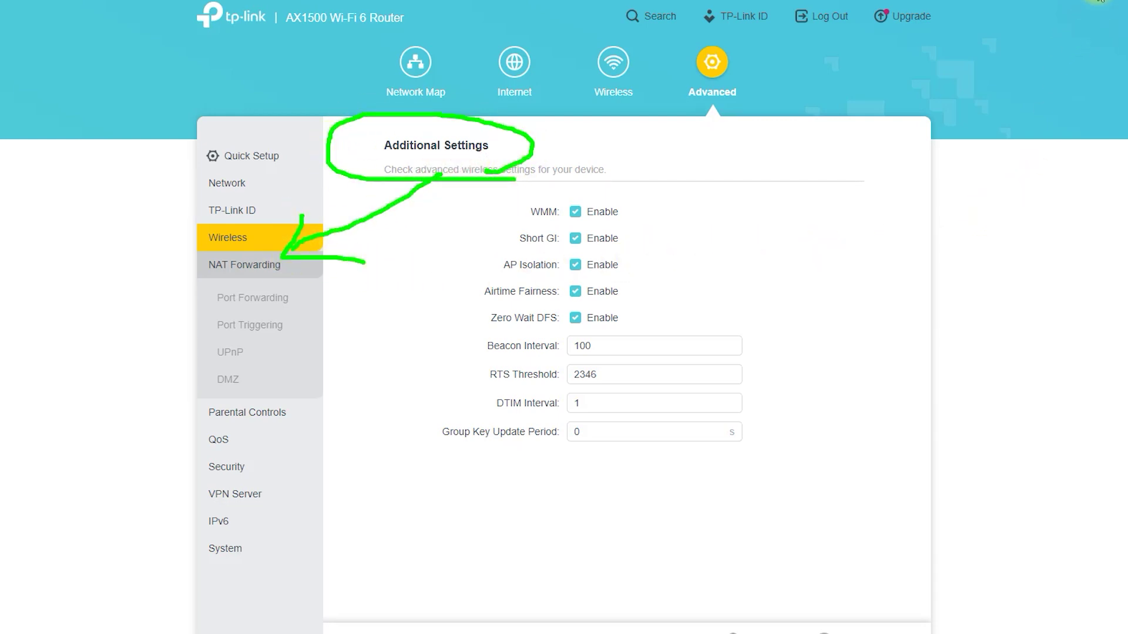
key("Escape")
left_click(256, 300)
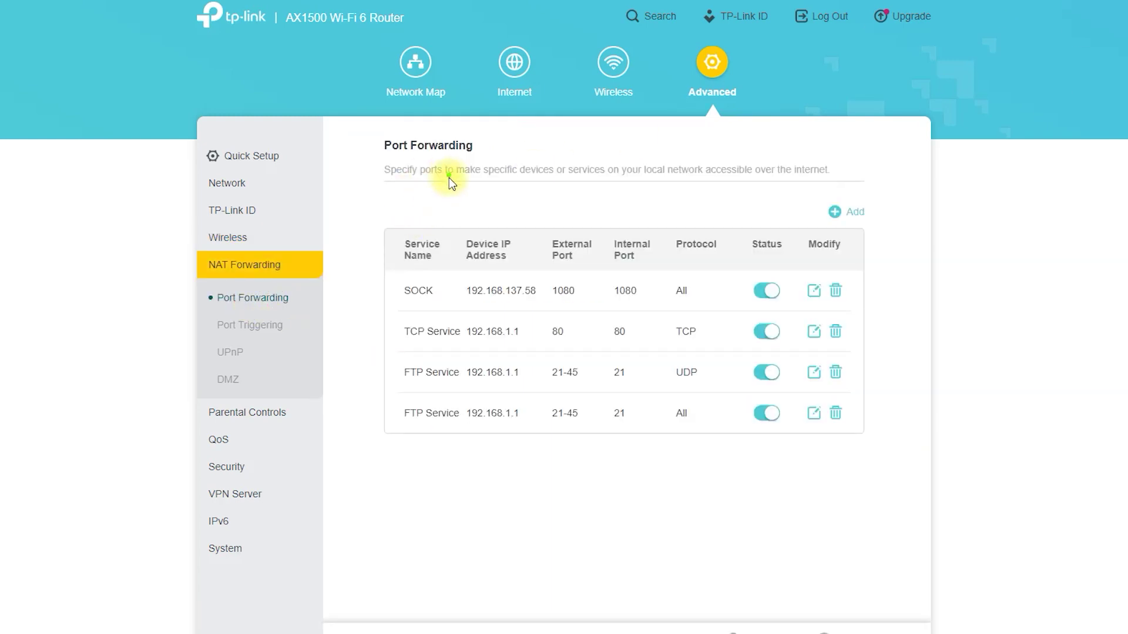
Step: Annotate several items on the Port Forwarding page, then clear the marks
mouse_move(500, 173)
left_mouse_down()
mouse_move(423, 125)
mouse_move(486, 181)
left_mouse_up()
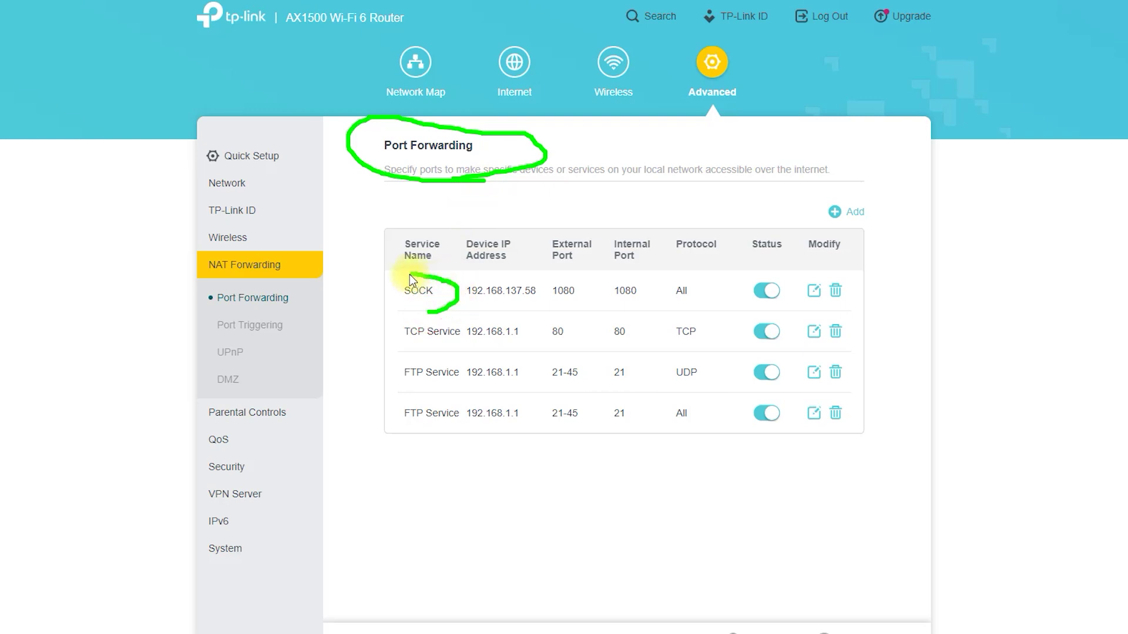
left_click_drag(410, 274, 452, 313)
left_click_drag(405, 348, 513, 350)
left_click_drag(398, 387, 506, 388)
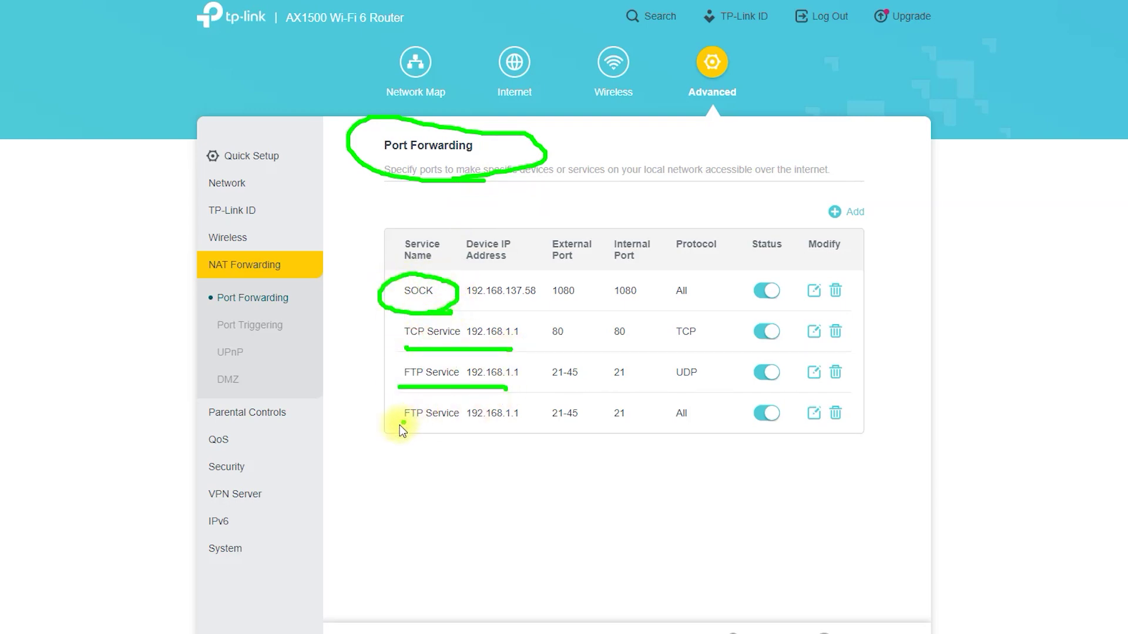
left_click_drag(403, 423, 534, 440)
key("Escape")
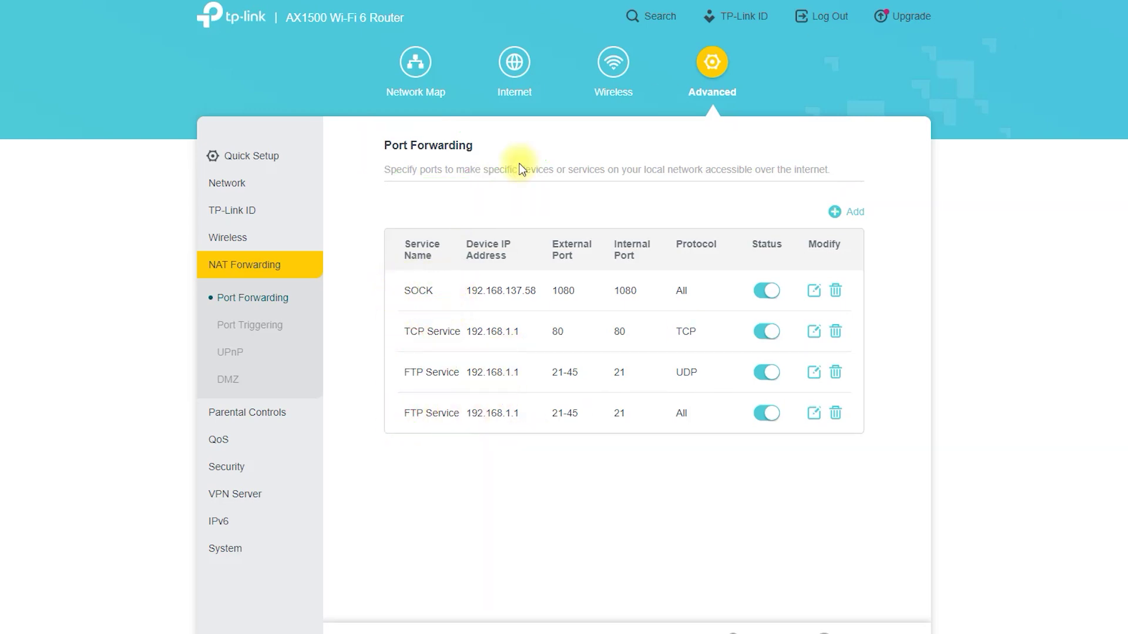
Step: Look through UPnP and Port Triggering, ending on the DMZ page with DMZ disabled
left_click(224, 351)
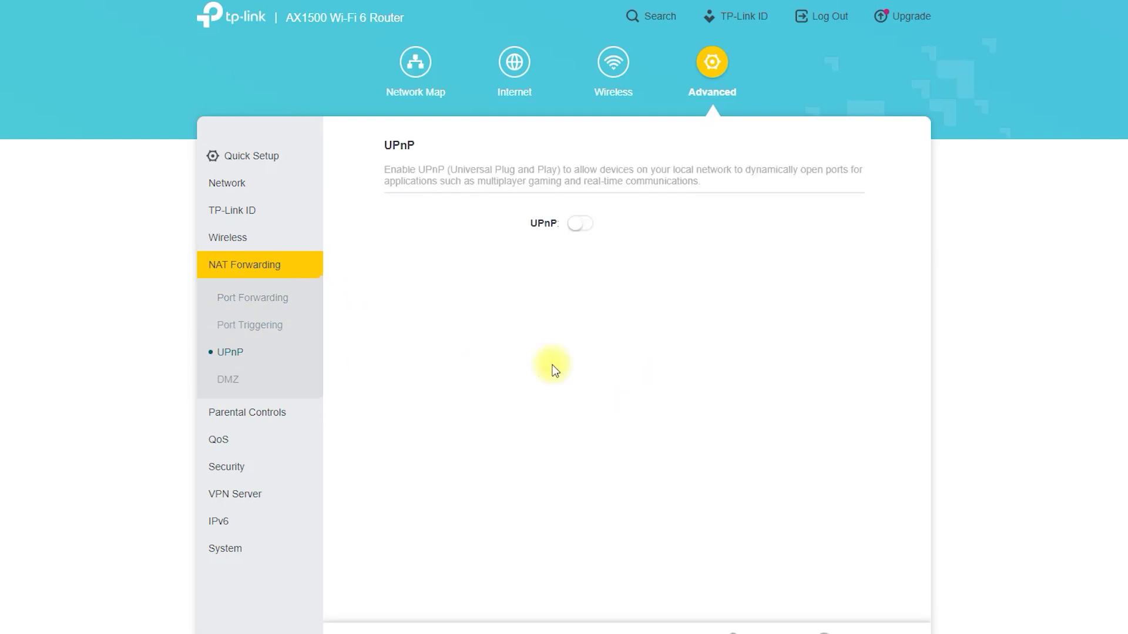
left_click(250, 325)
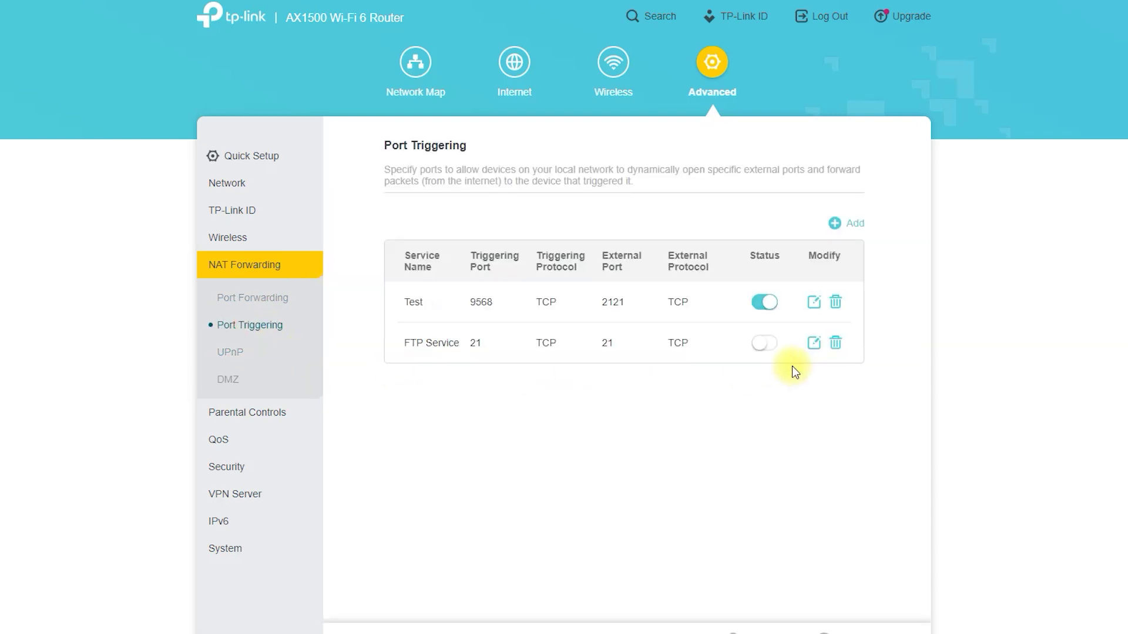
left_click(223, 355)
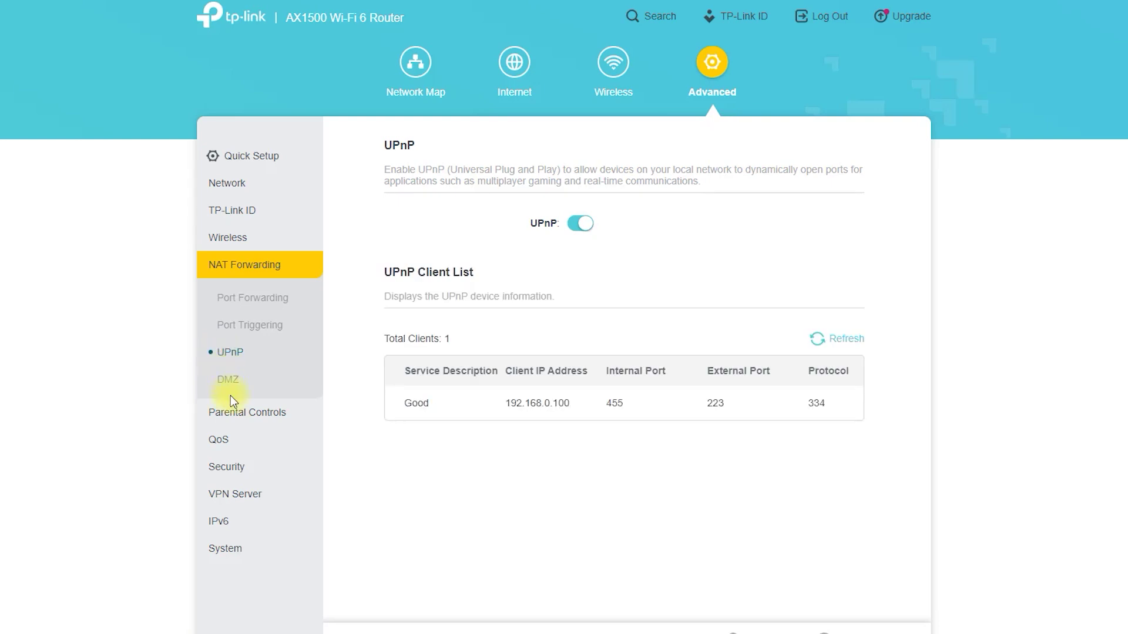
left_click(229, 385)
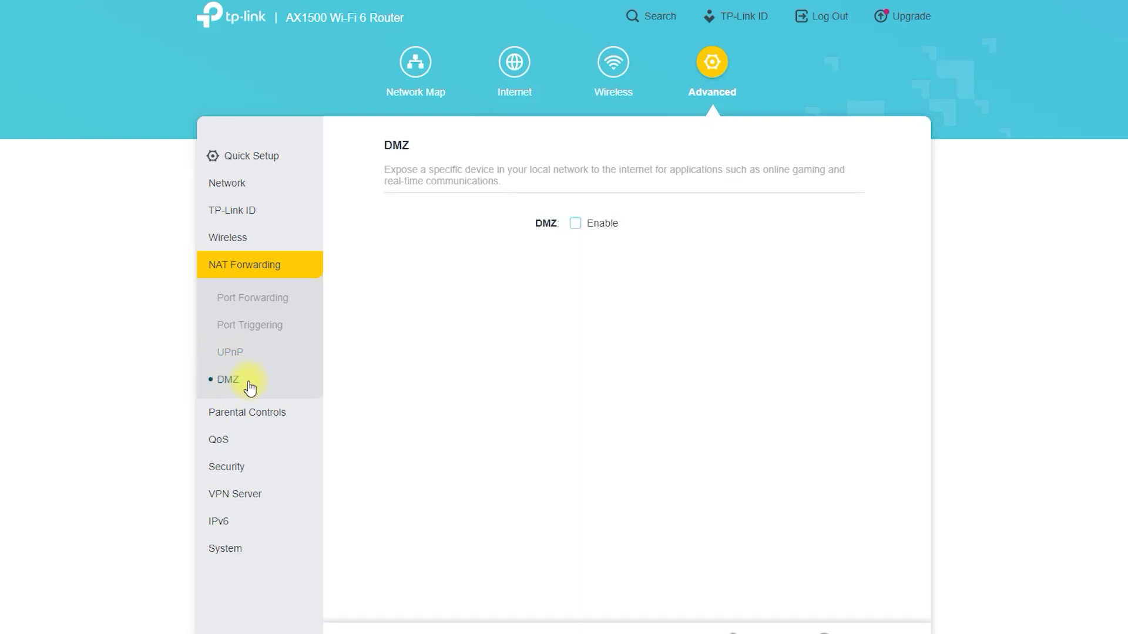
Step: Show the Parental Controls profile list, circling the Test 2 profile and heading, then clear the marks
left_click(258, 413)
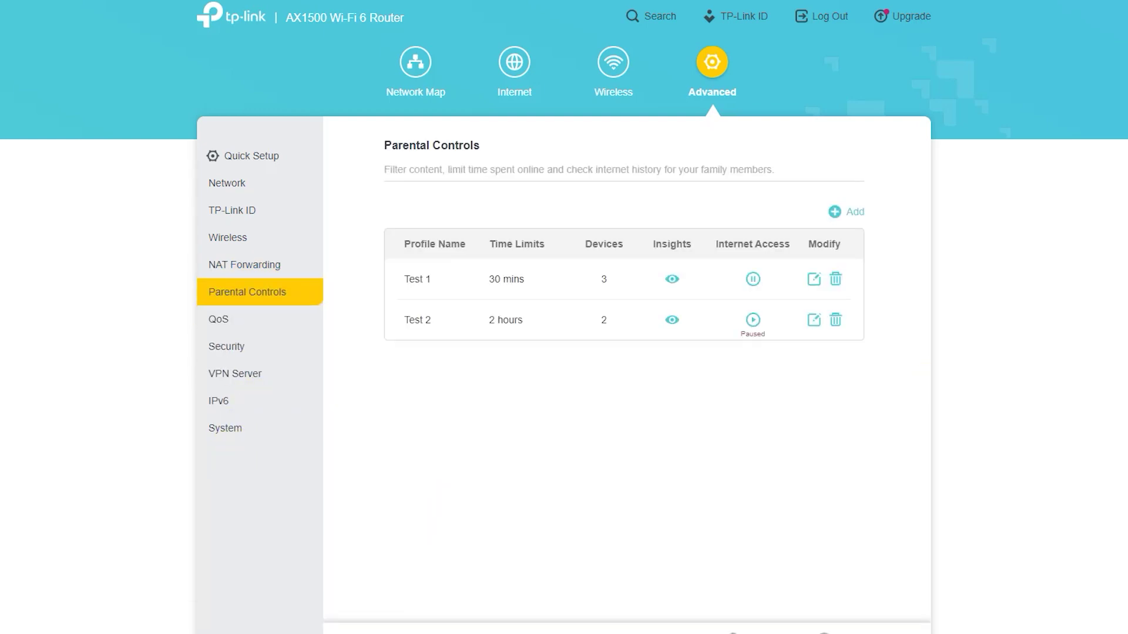
mouse_move(532, 296)
left_mouse_down()
mouse_move(533, 209)
mouse_move(458, 311)
left_mouse_up()
mouse_move(466, 357)
left_mouse_down()
mouse_move(445, 300)
mouse_move(496, 382)
left_mouse_up()
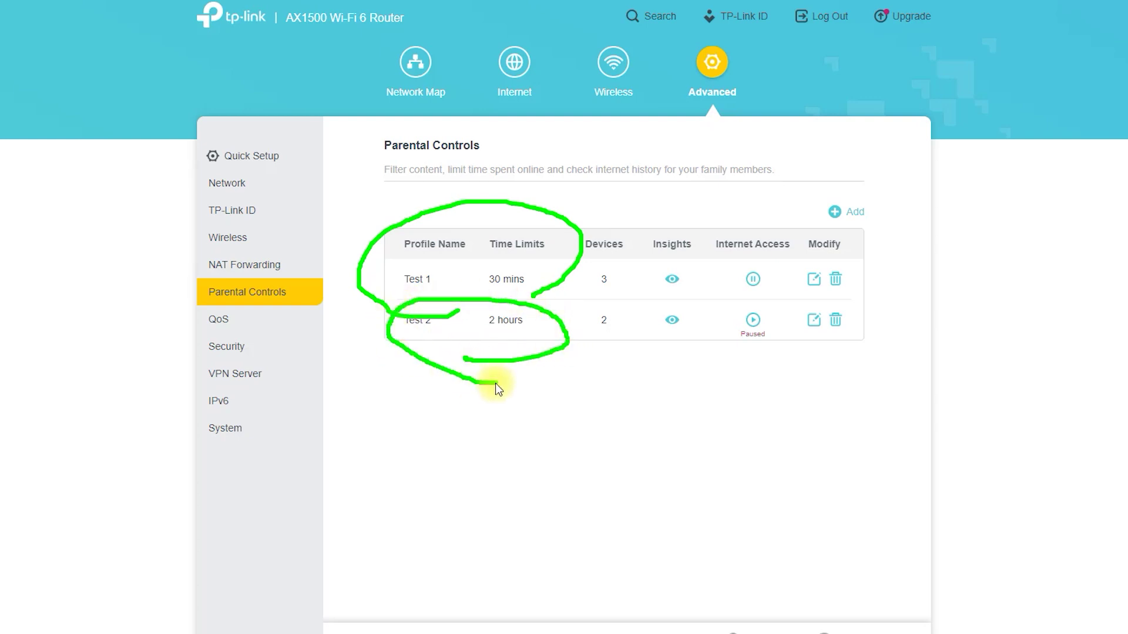
left_click(471, 233)
mouse_move(467, 184)
left_mouse_down()
mouse_move(518, 162)
mouse_move(393, 180)
left_mouse_up()
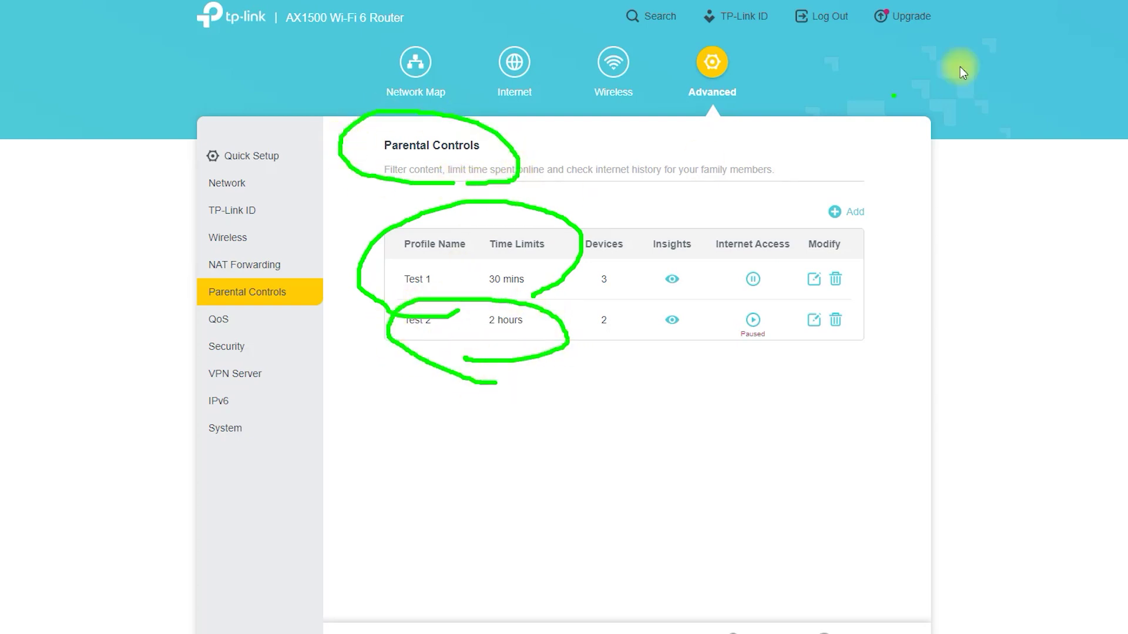
key("Escape")
Step: Start a new parental profile, name it, and add TP-Link_Test_Device_6 to it
left_click(846, 213)
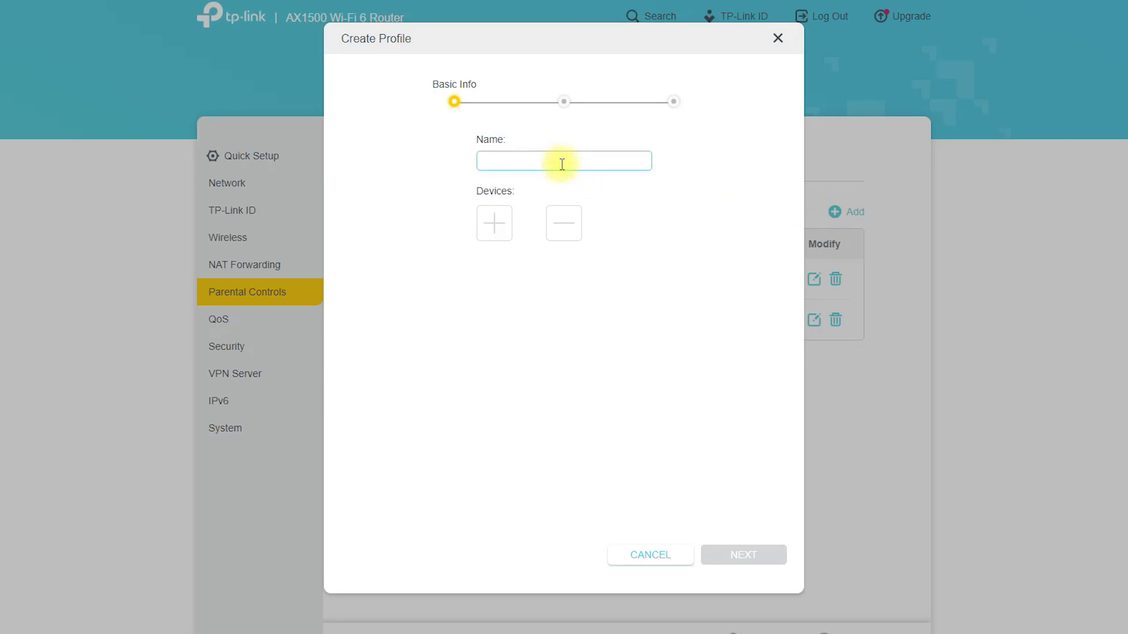
type("tr")
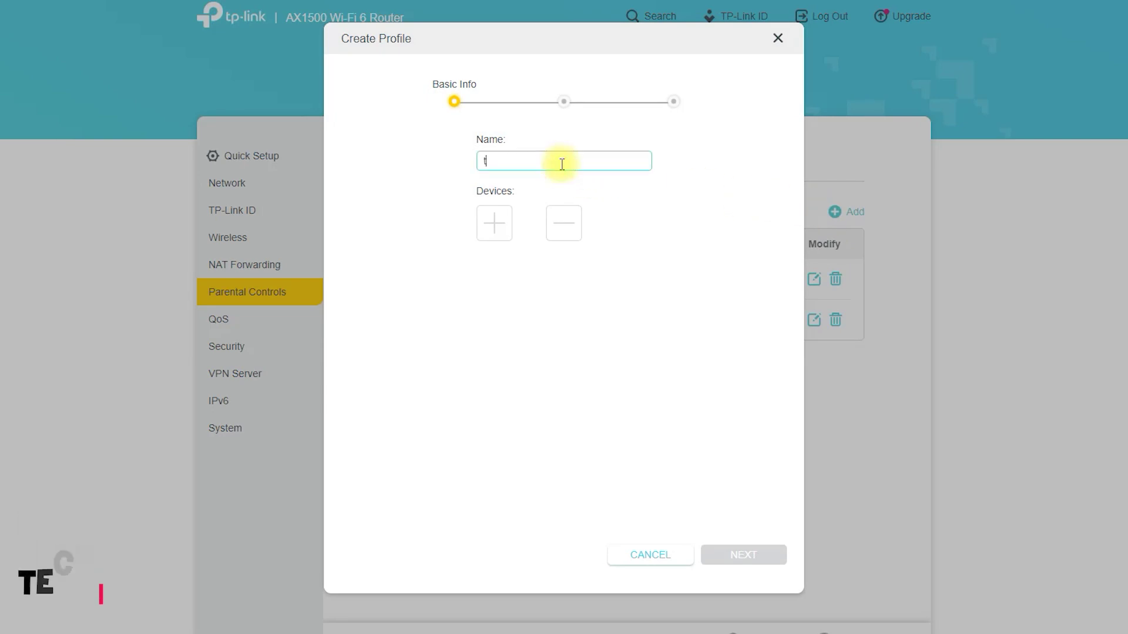
left_click(500, 236)
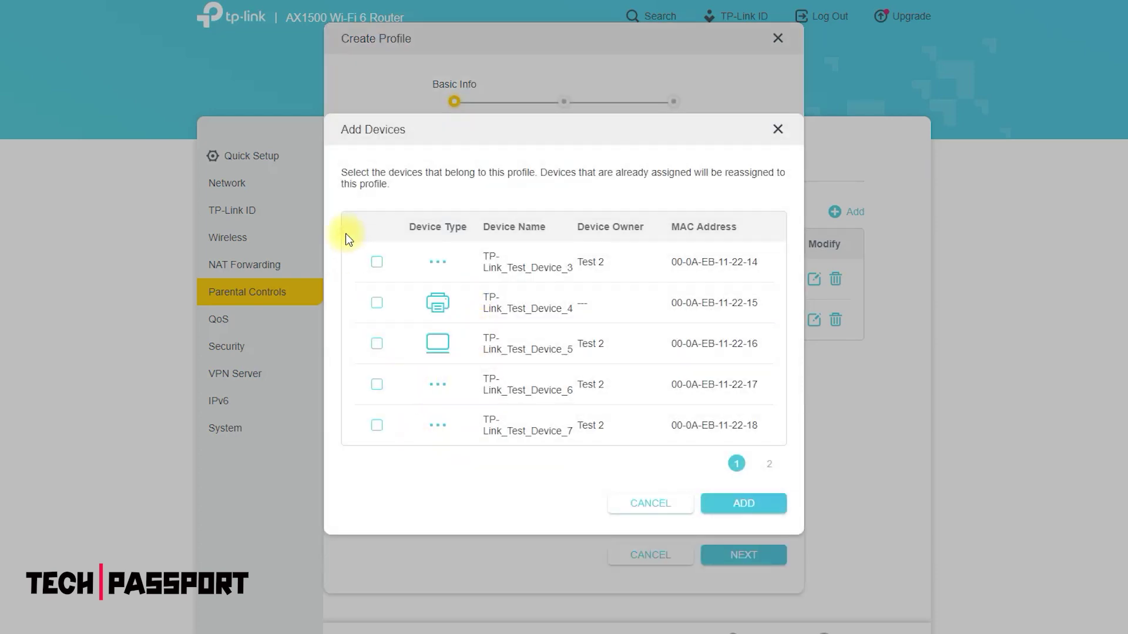
left_click(377, 385)
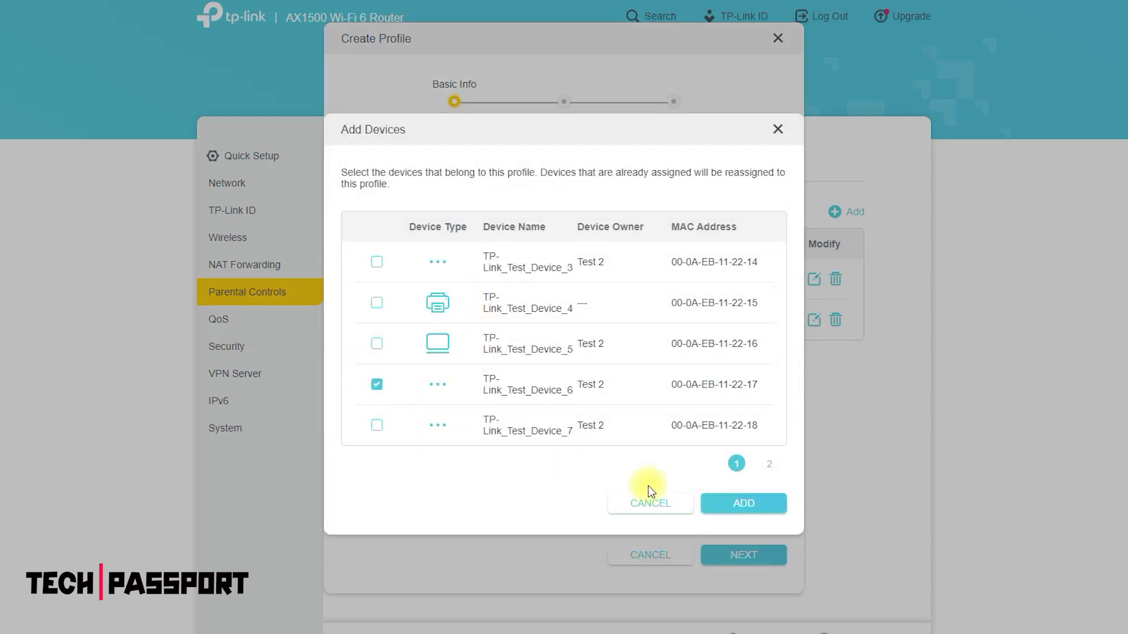
left_click(735, 504)
left_click(728, 556)
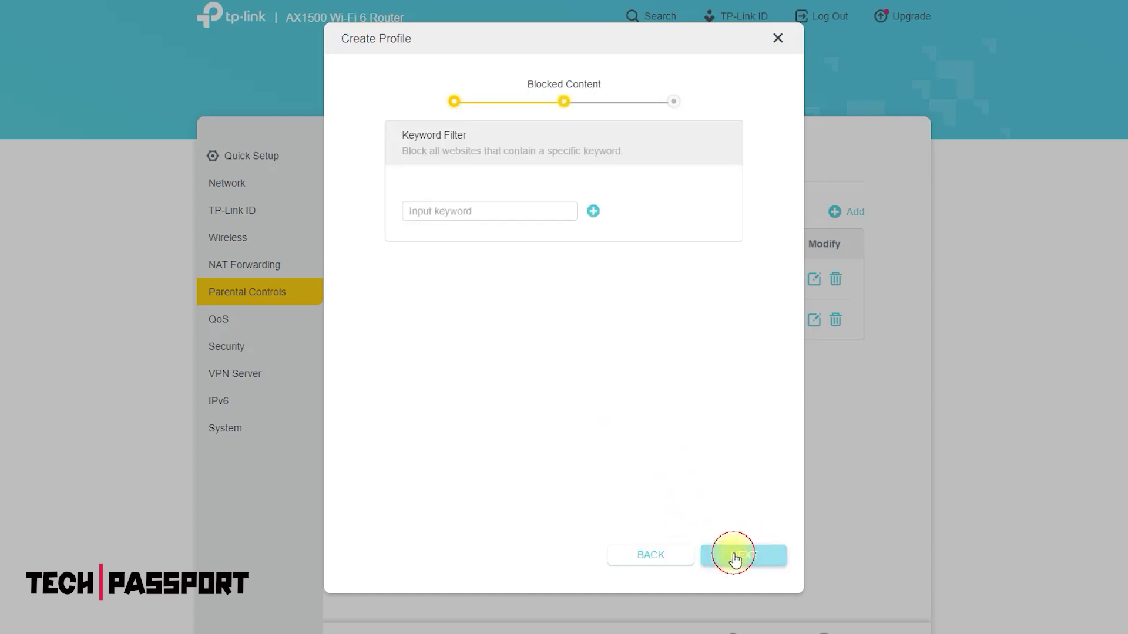
Step: Block the keyword 'porn' in the profile's content filter
left_click(522, 213)
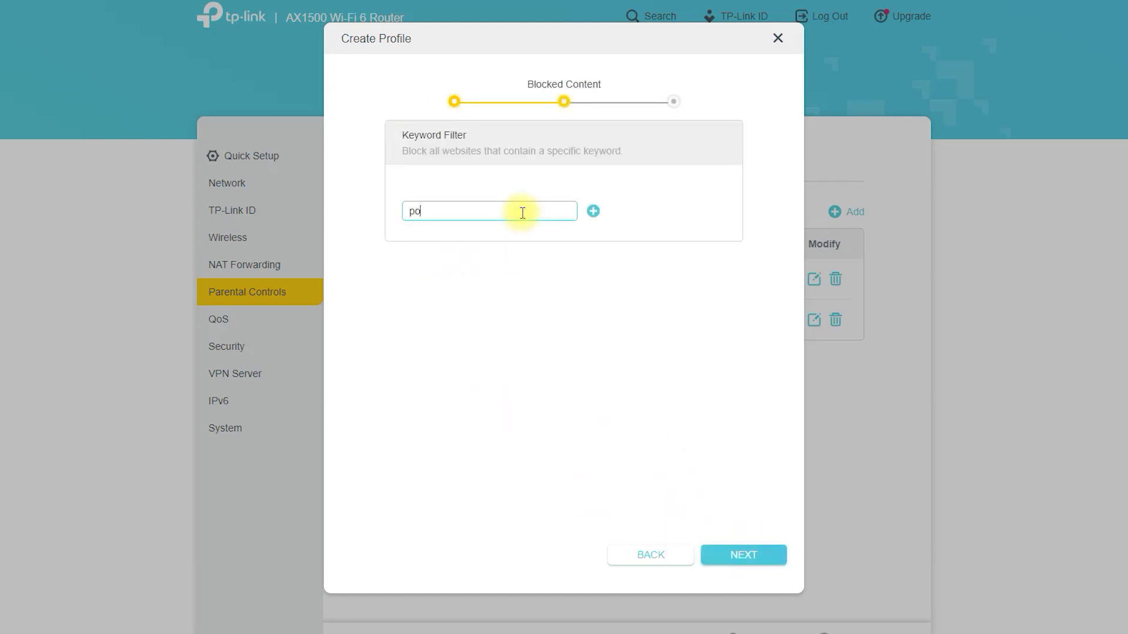
type("porn")
left_click(731, 558)
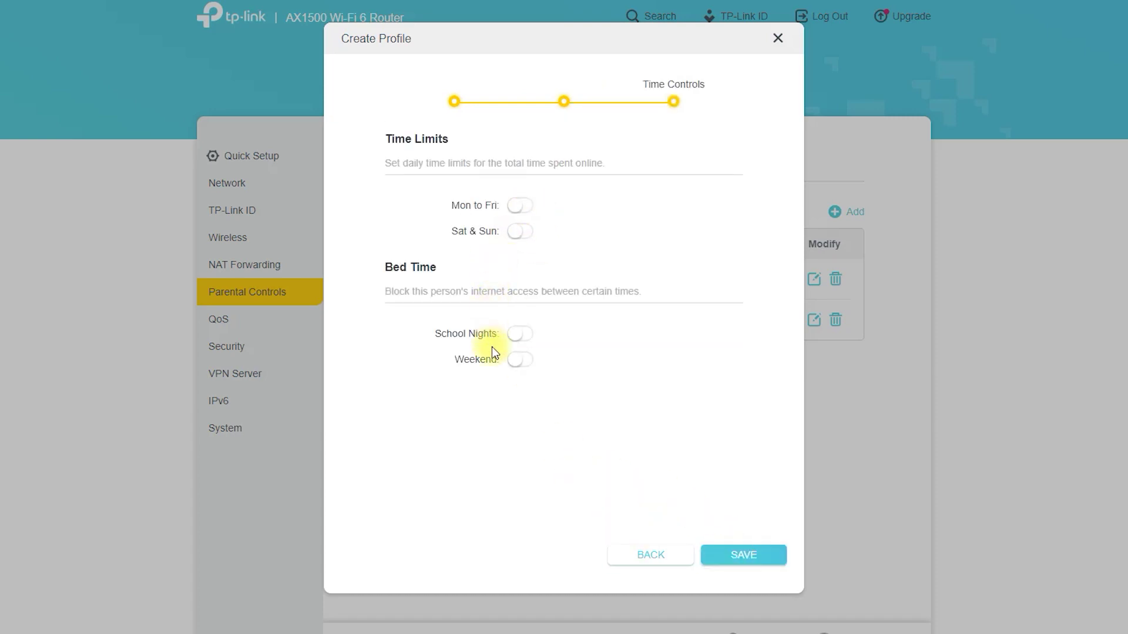
Step: Enable weekday and weekend time limits and school-night and weekend bedtimes, then save the profile
left_click(524, 205)
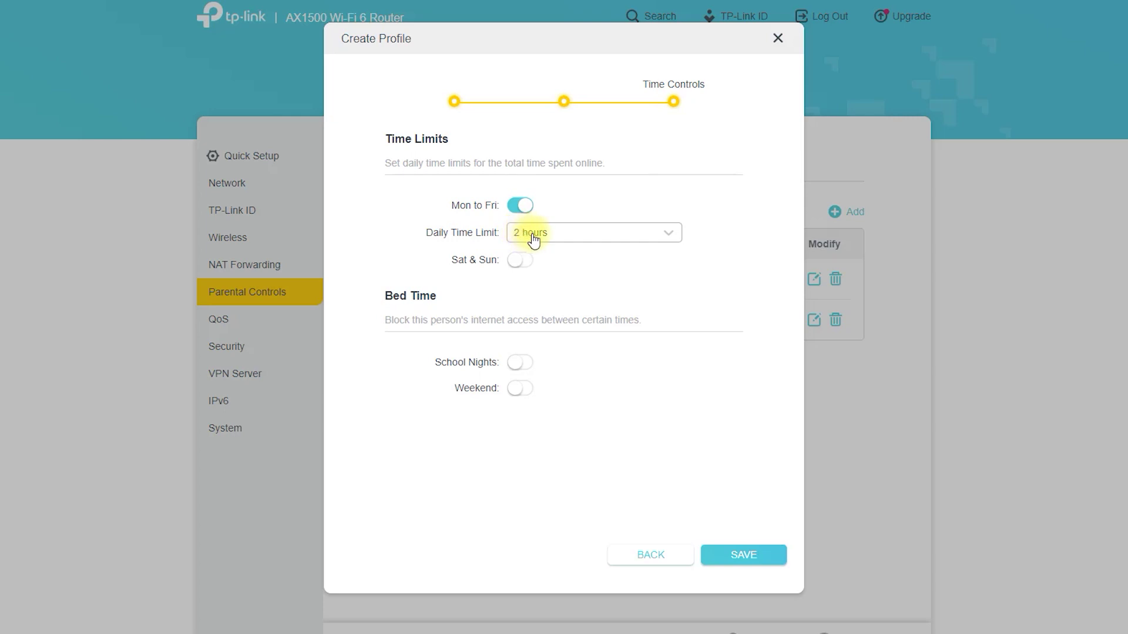
left_click(522, 259)
left_click(520, 391)
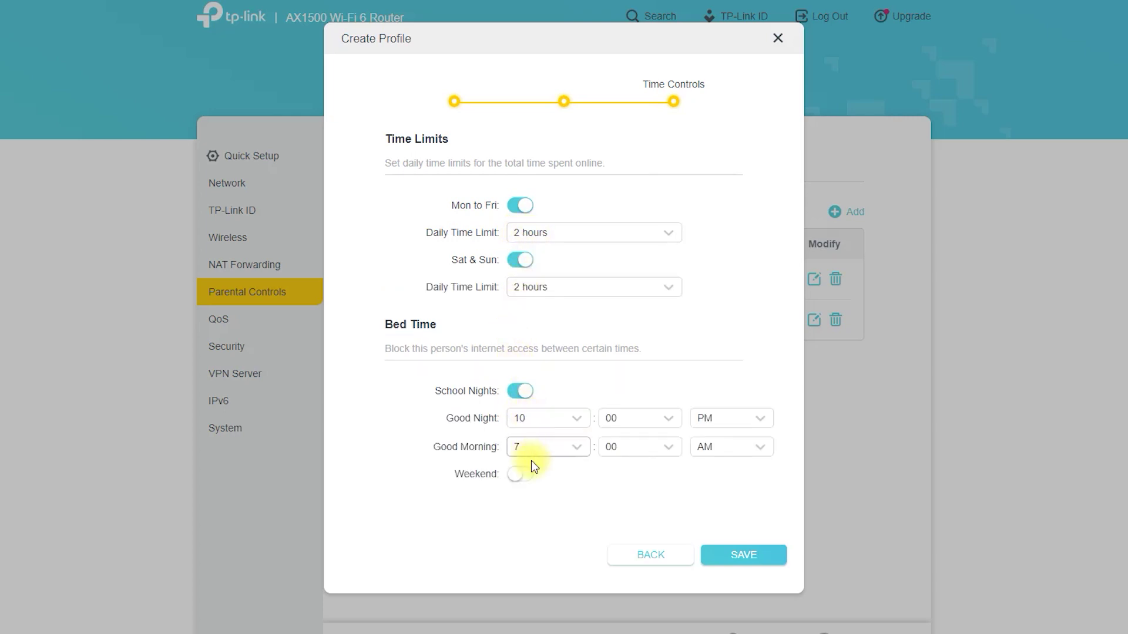
left_click(528, 474)
scroll(569, 482, "down", 1)
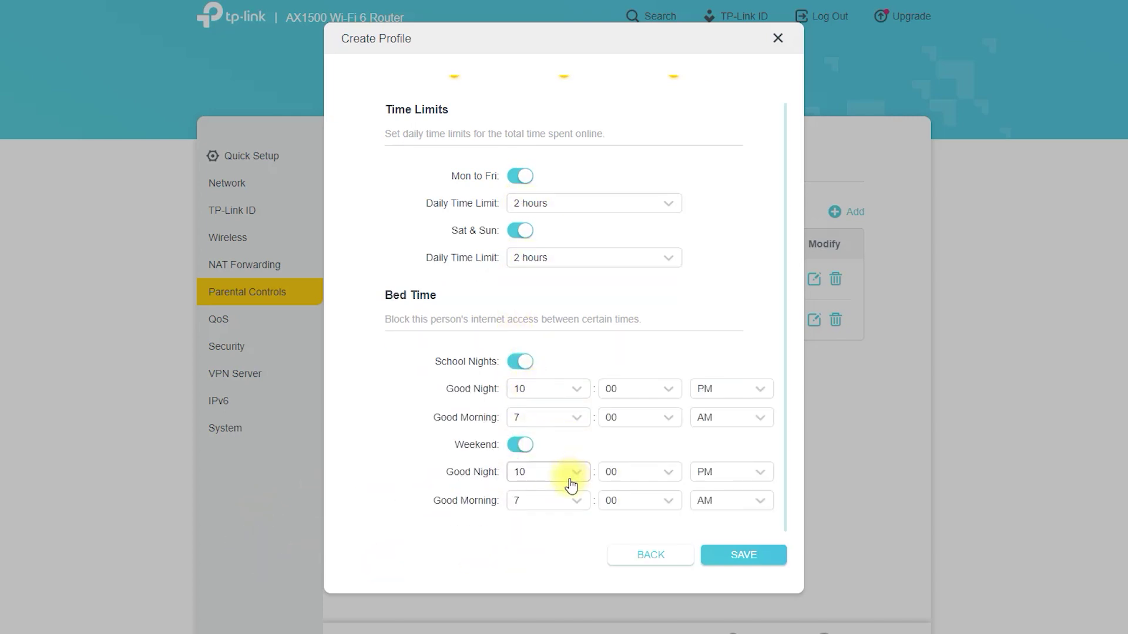
left_click(713, 559)
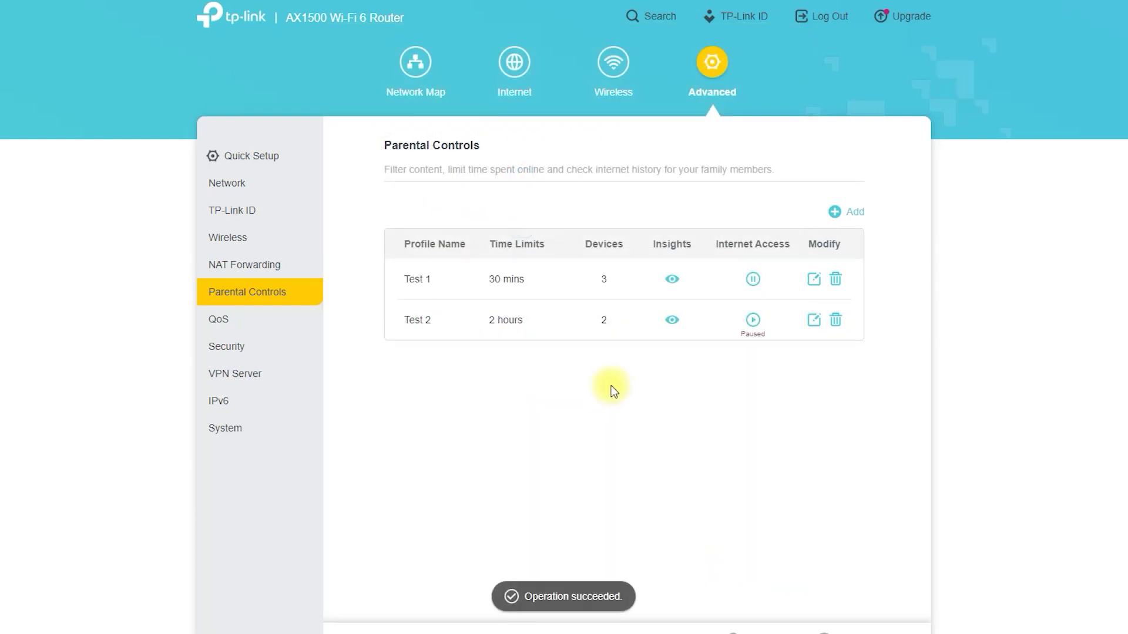
Step: Review QoS device priorities, then the Firewall, Access Control, IP & MAC Binding and ALG pages
left_click(245, 323)
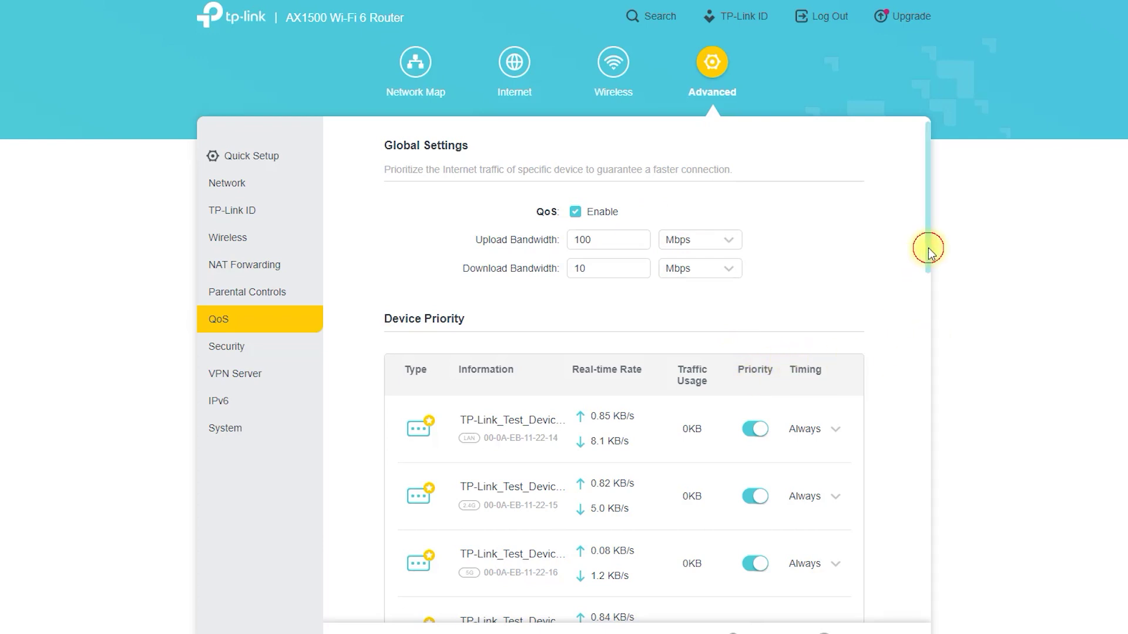
left_click_drag(929, 244, 928, 615)
left_click(237, 349)
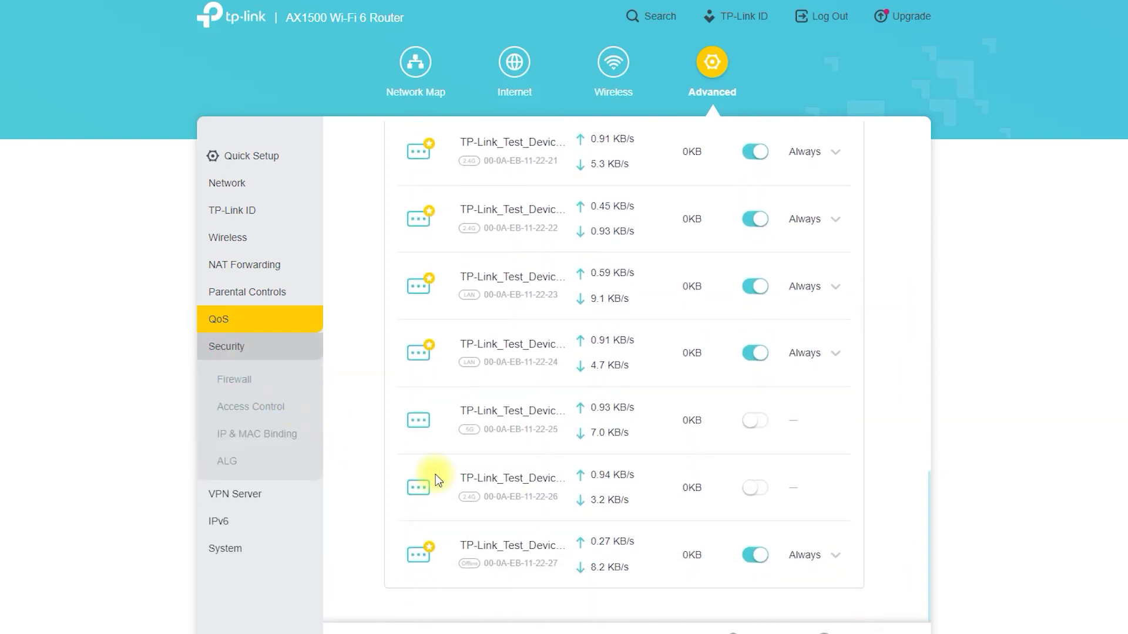
left_click(234, 382)
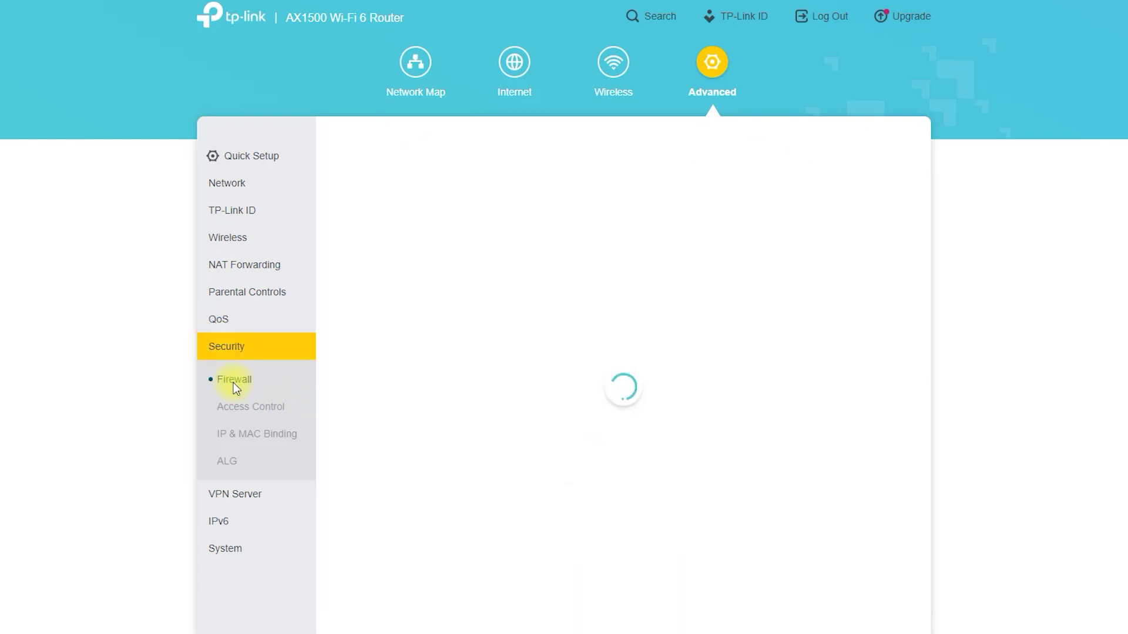
left_click(234, 415)
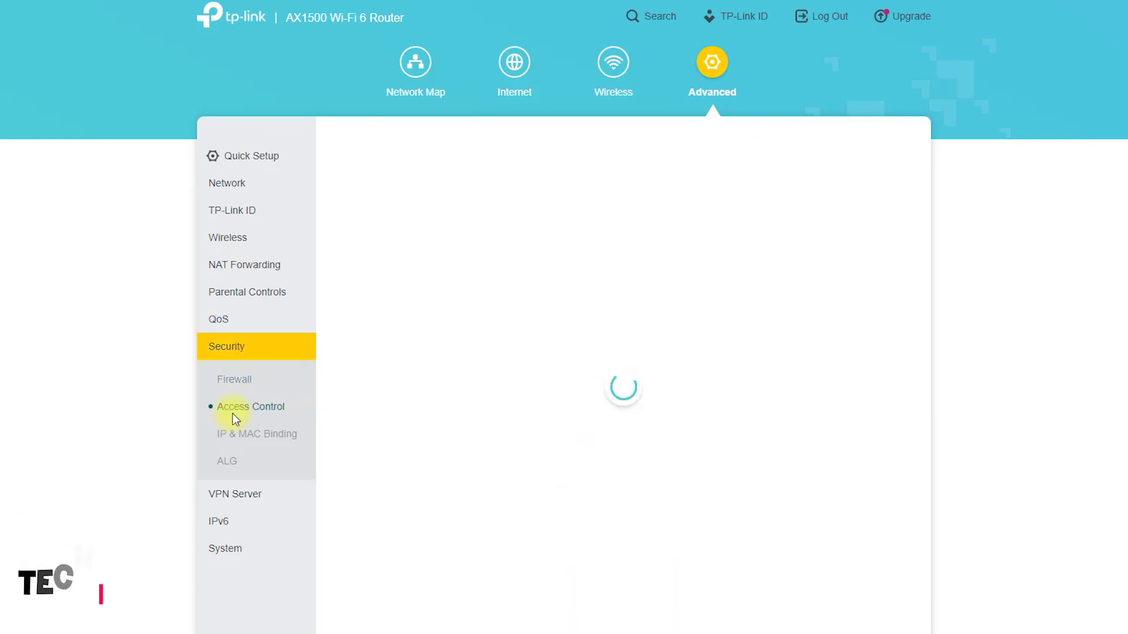
left_click(233, 438)
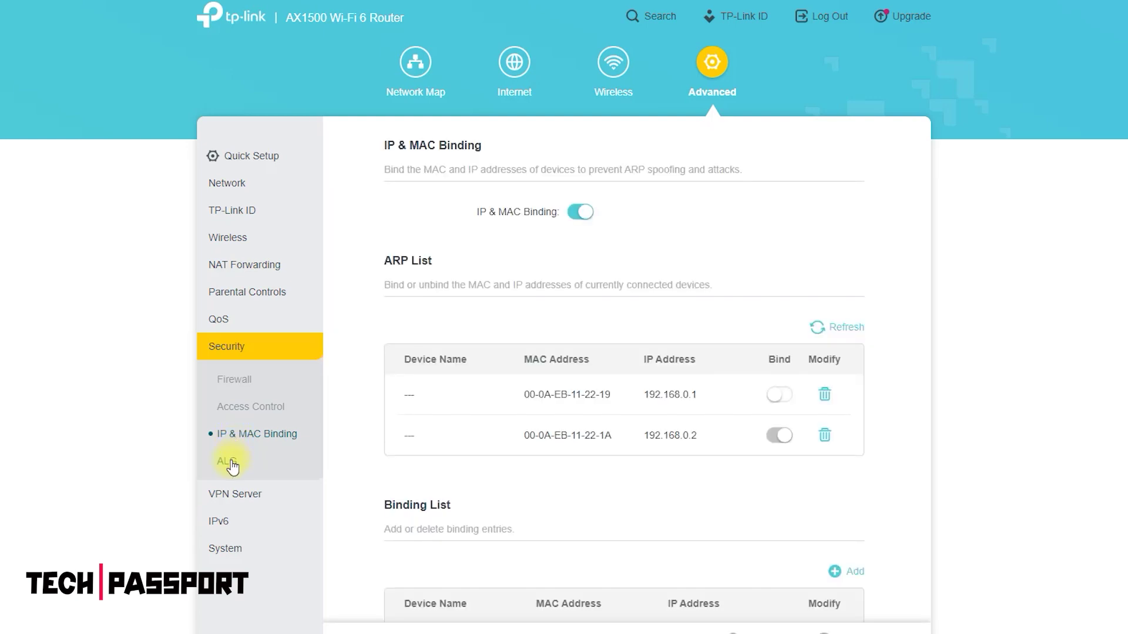
left_click(231, 461)
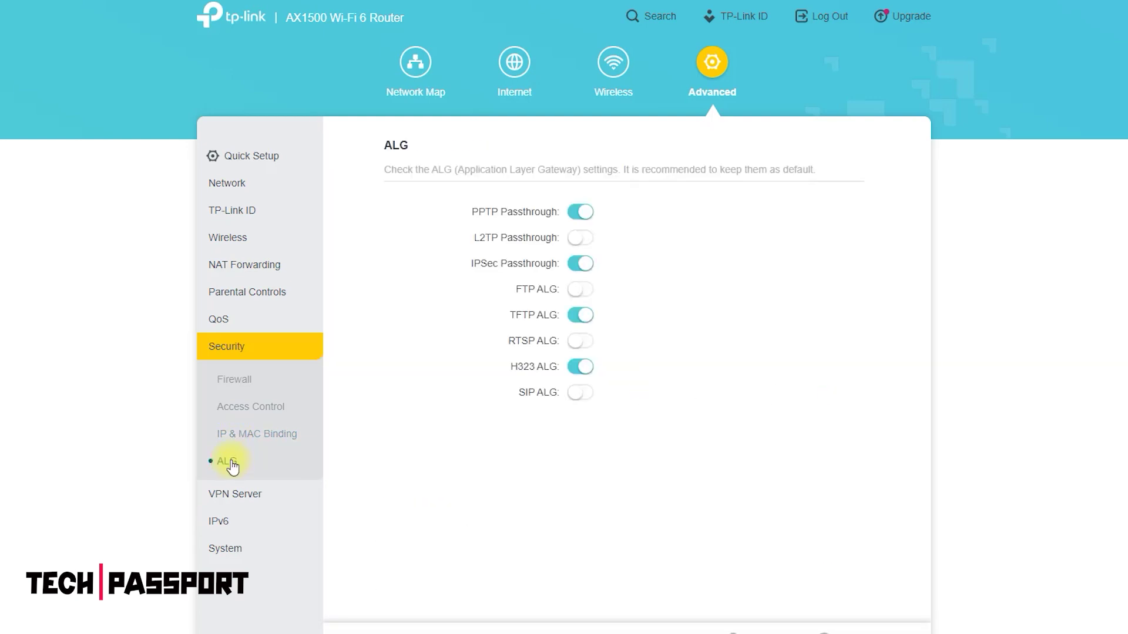
left_click(230, 500)
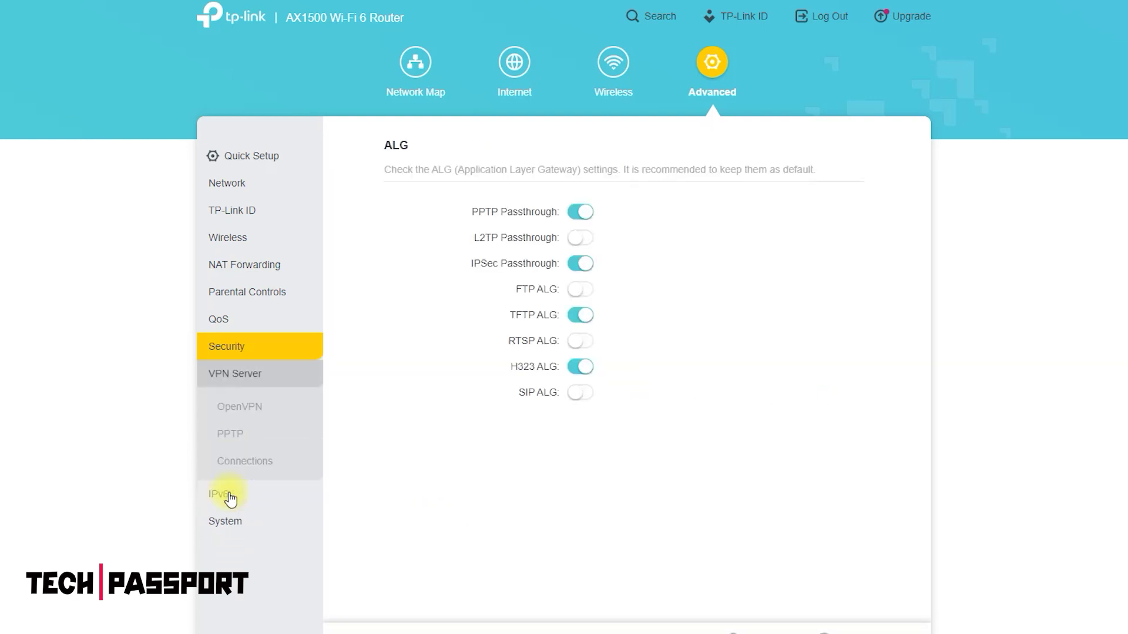
Step: Enable the OpenVPN server and check its client access, service port and netmask settings
left_click(239, 376)
left_click(236, 371)
left_click(238, 406)
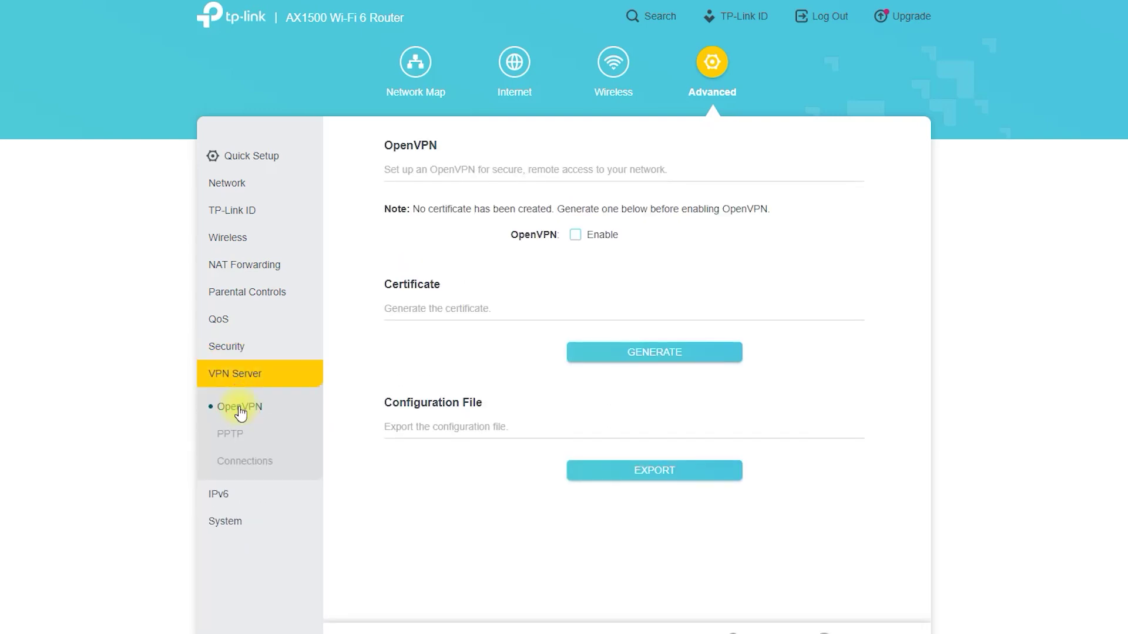
left_click(575, 234)
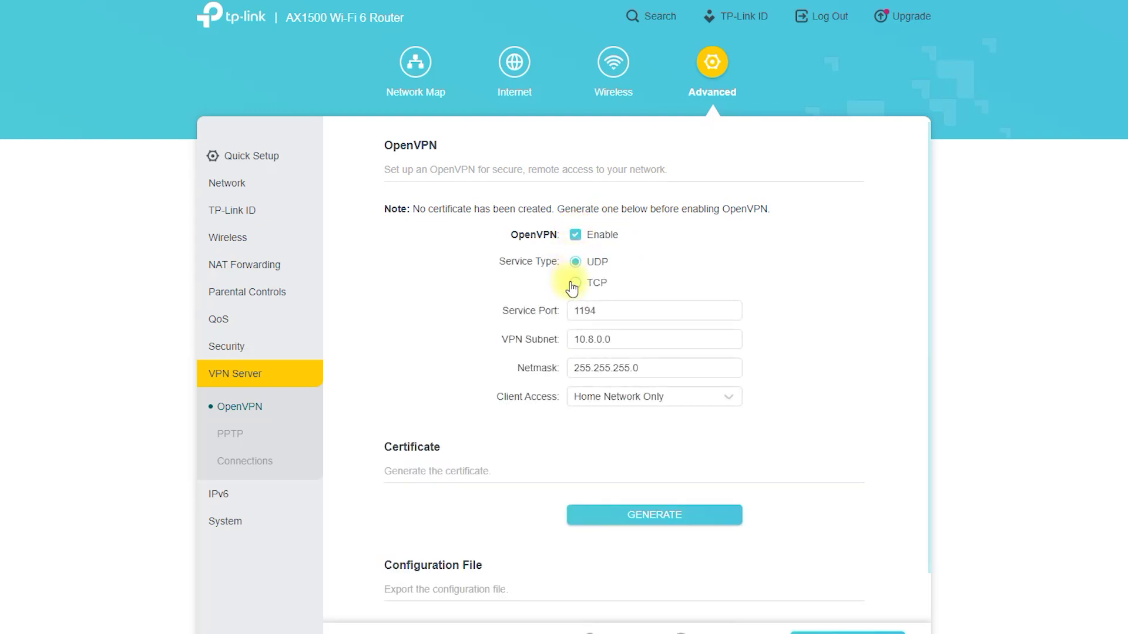
left_click(599, 398)
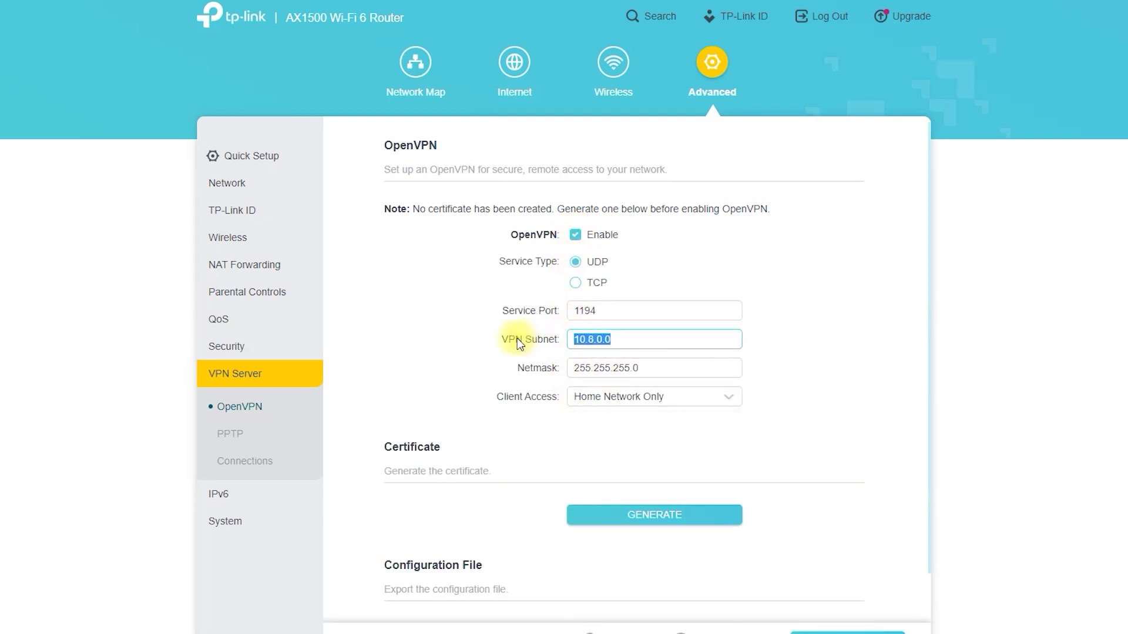
double_click(679, 312)
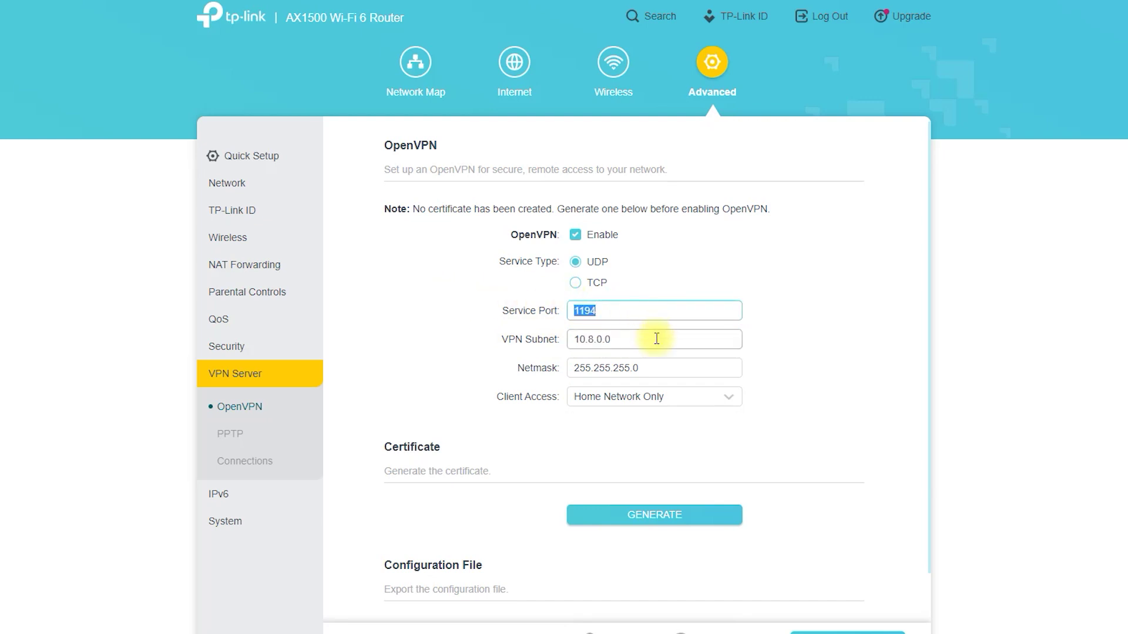
double_click(654, 368)
scroll(458, 365, "down", 1)
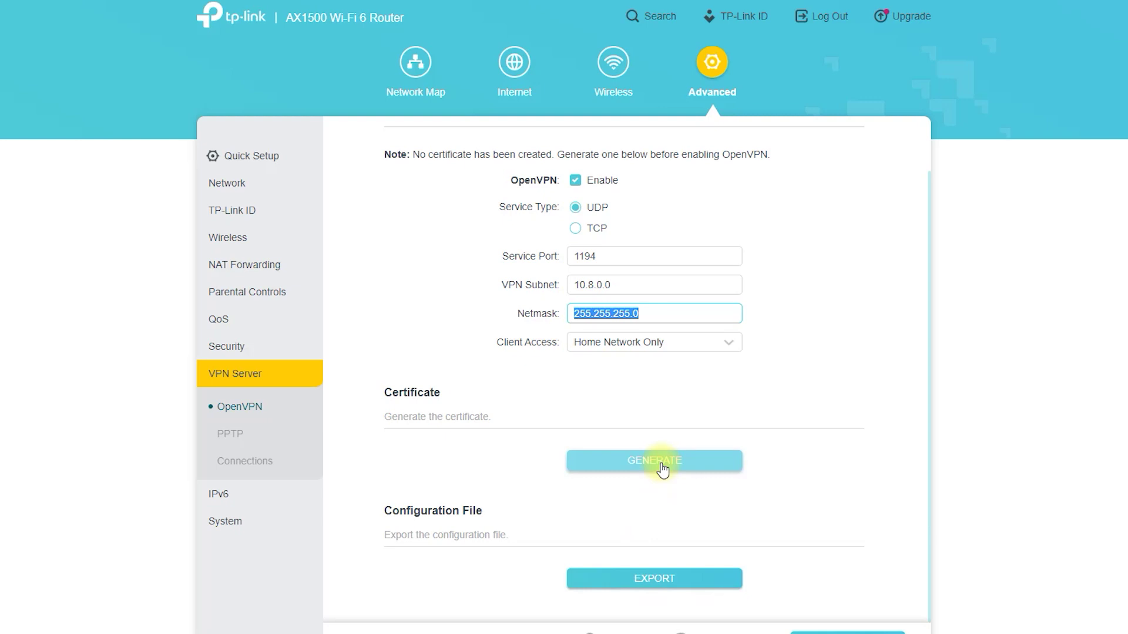
Step: Enable the PPTP VPN server and view the current VPN client connections
left_click(246, 440)
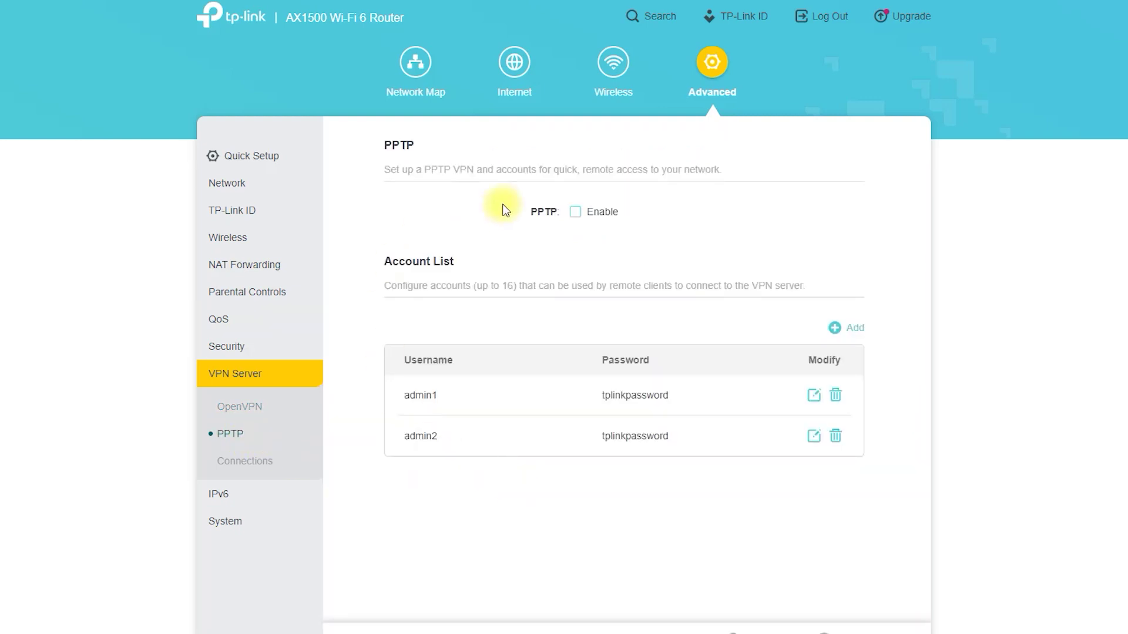
left_click(575, 212)
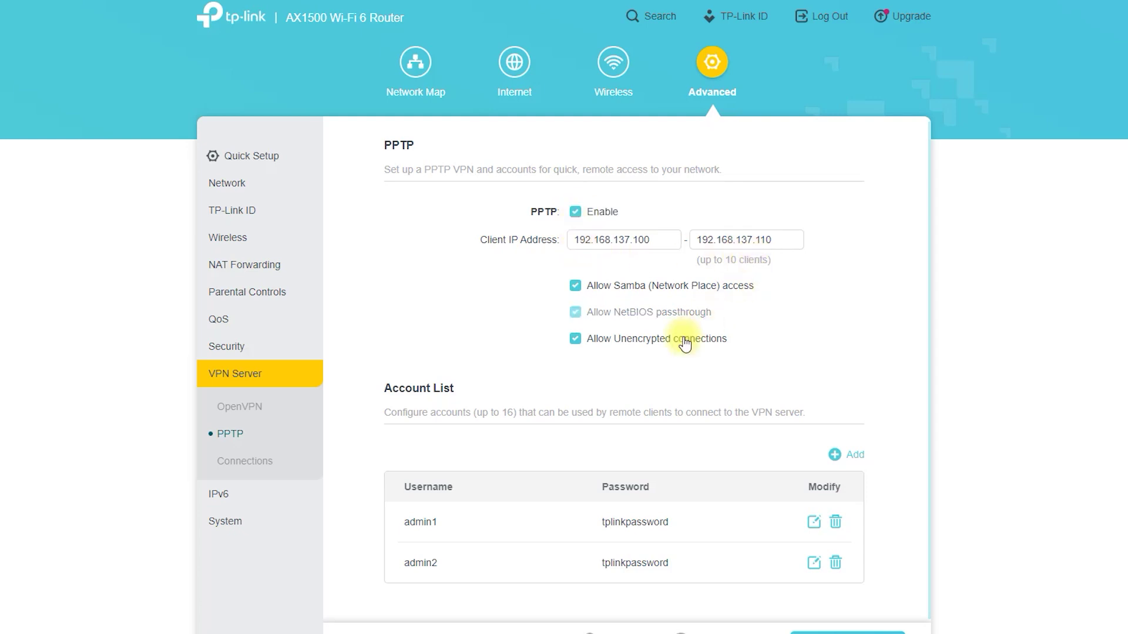
left_click(237, 463)
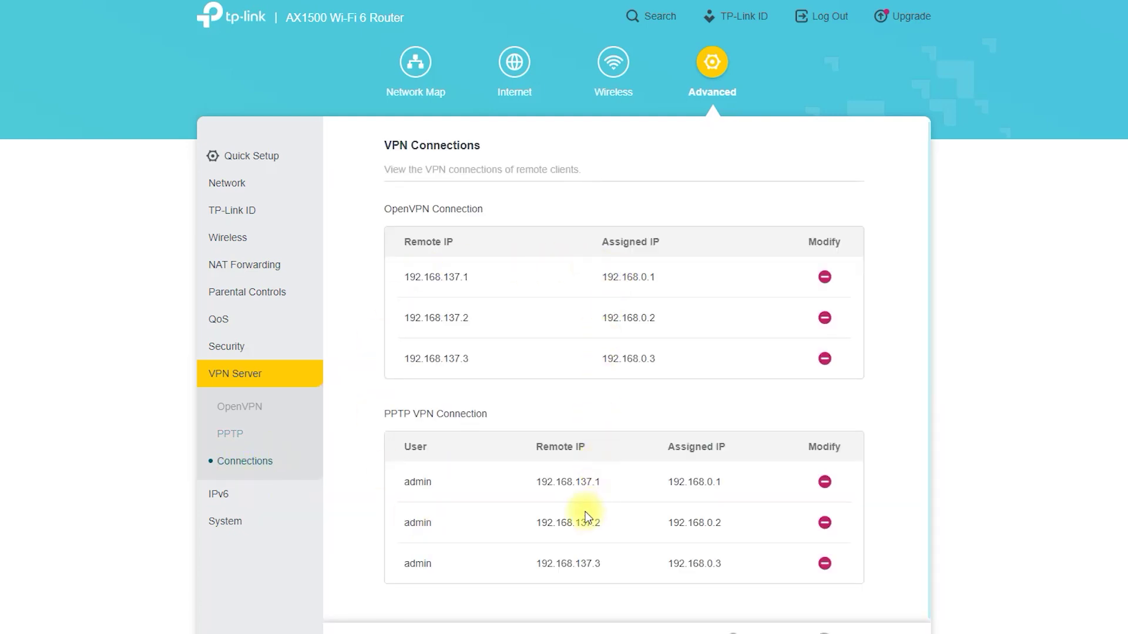
left_click(220, 493)
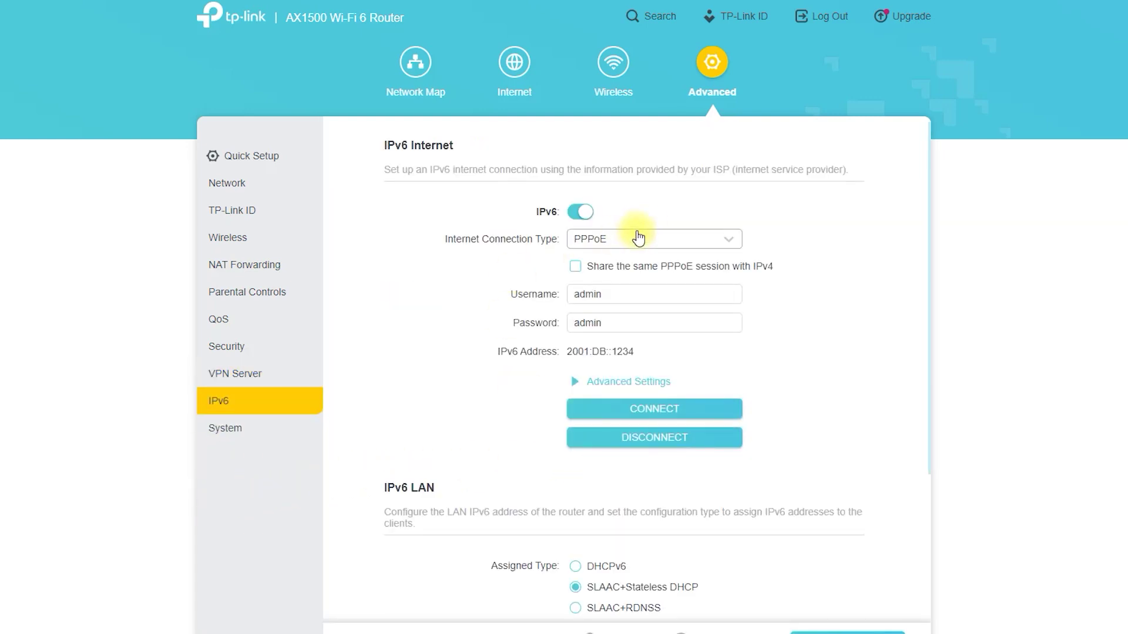
Step: Preview the Static IP, Dynamic IP and 6to4 Tunnel IPv6 connection types, then restore PPPoE
left_click(657, 239)
left_click(660, 271)
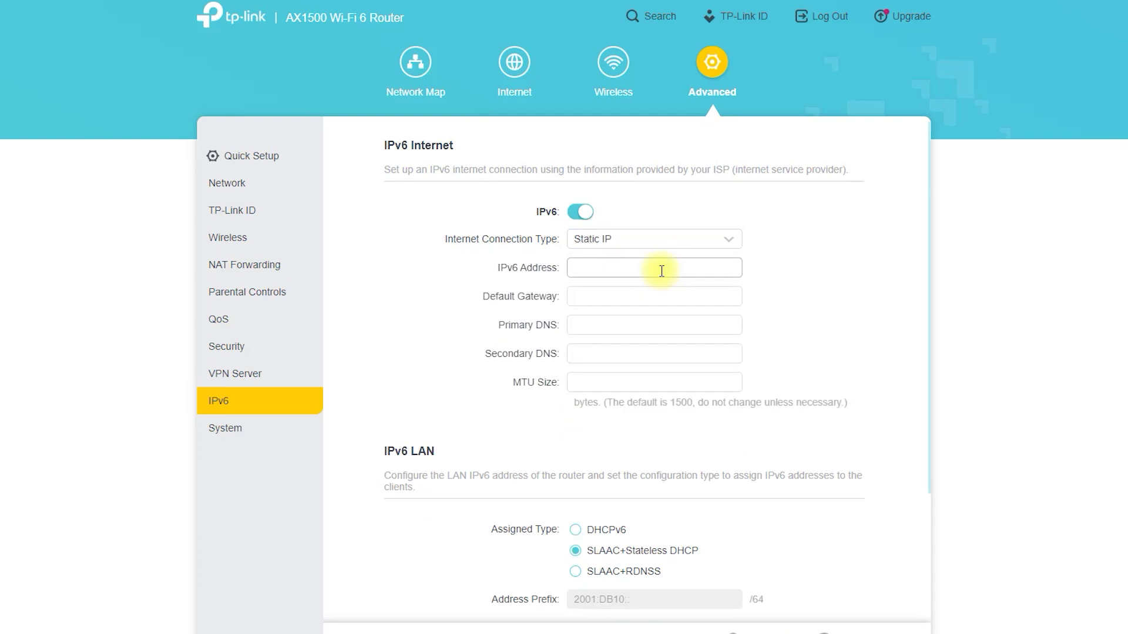
left_click(679, 246)
left_click(667, 292)
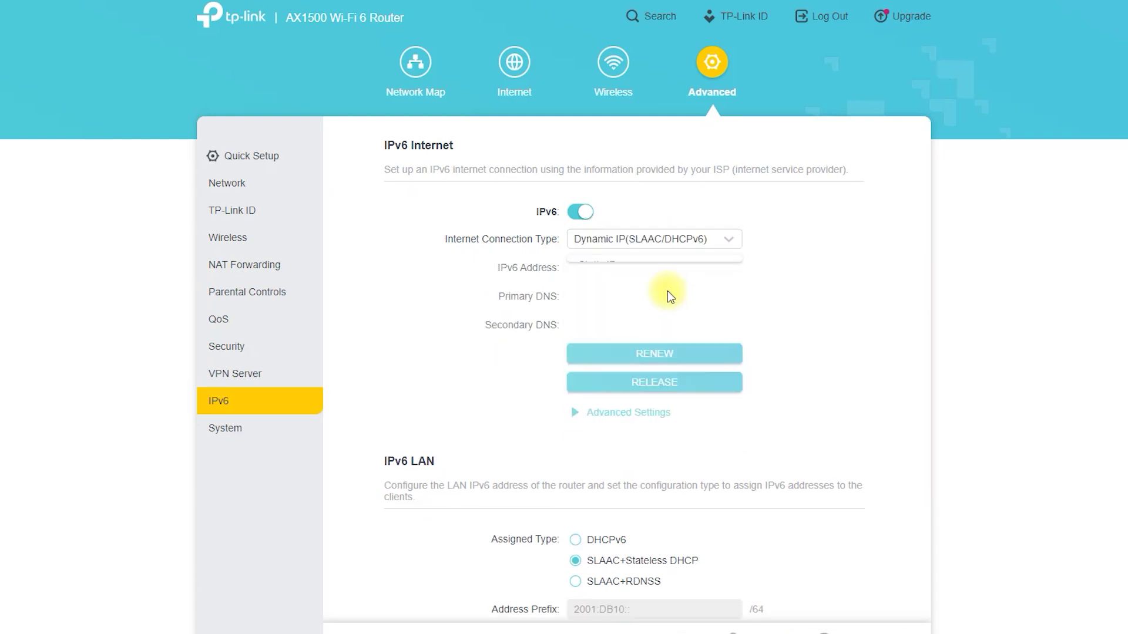
left_click(669, 240)
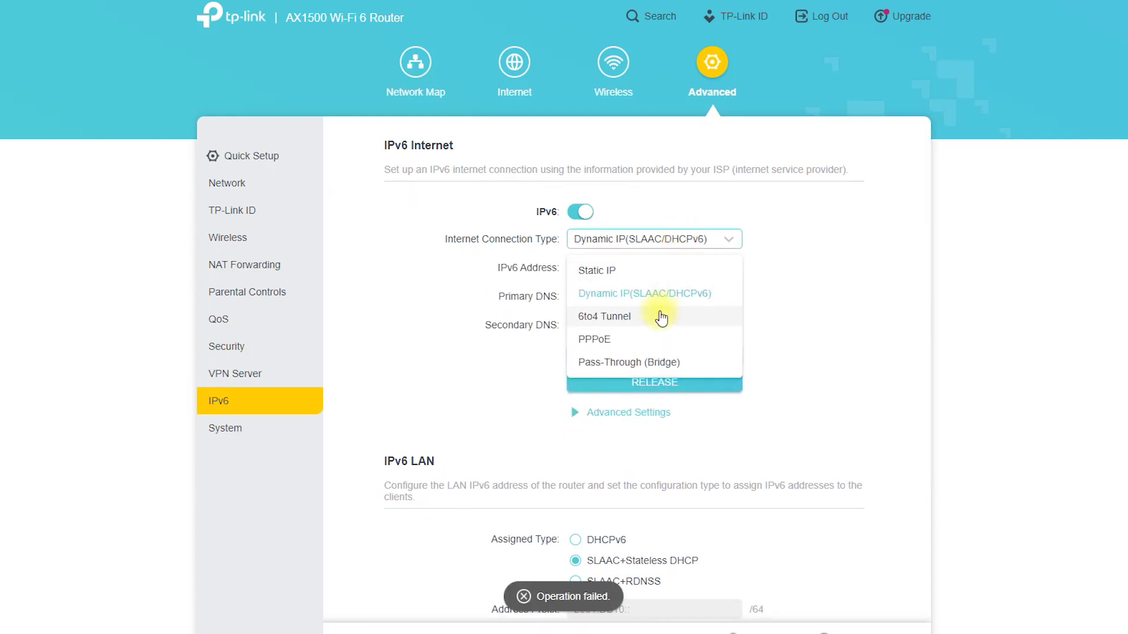
left_click(660, 317)
left_click(670, 242)
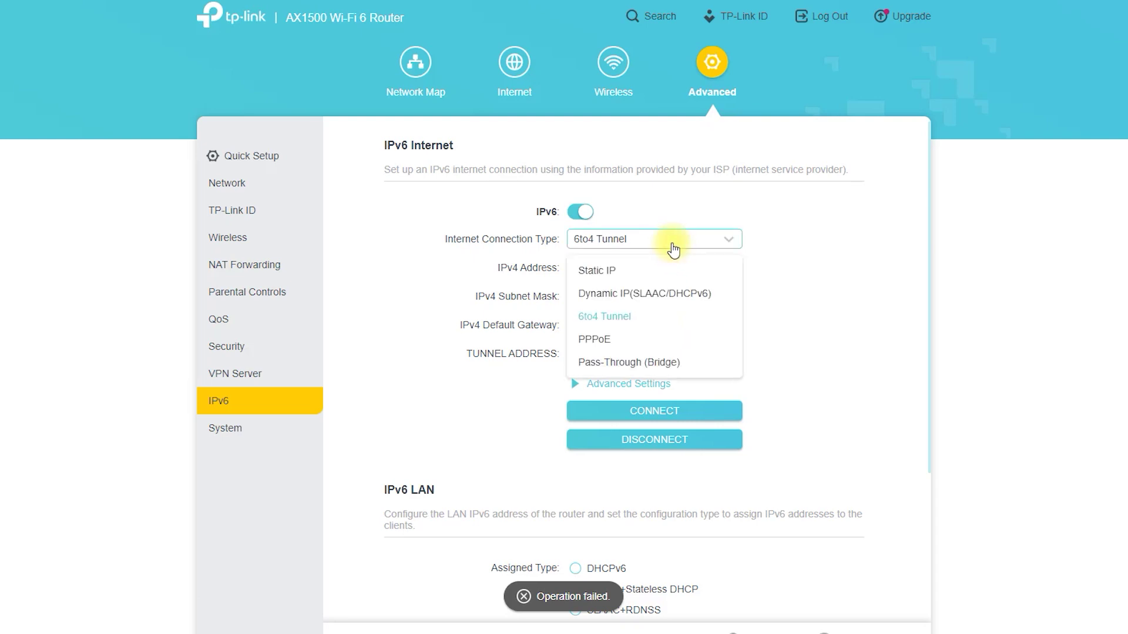
left_click(646, 340)
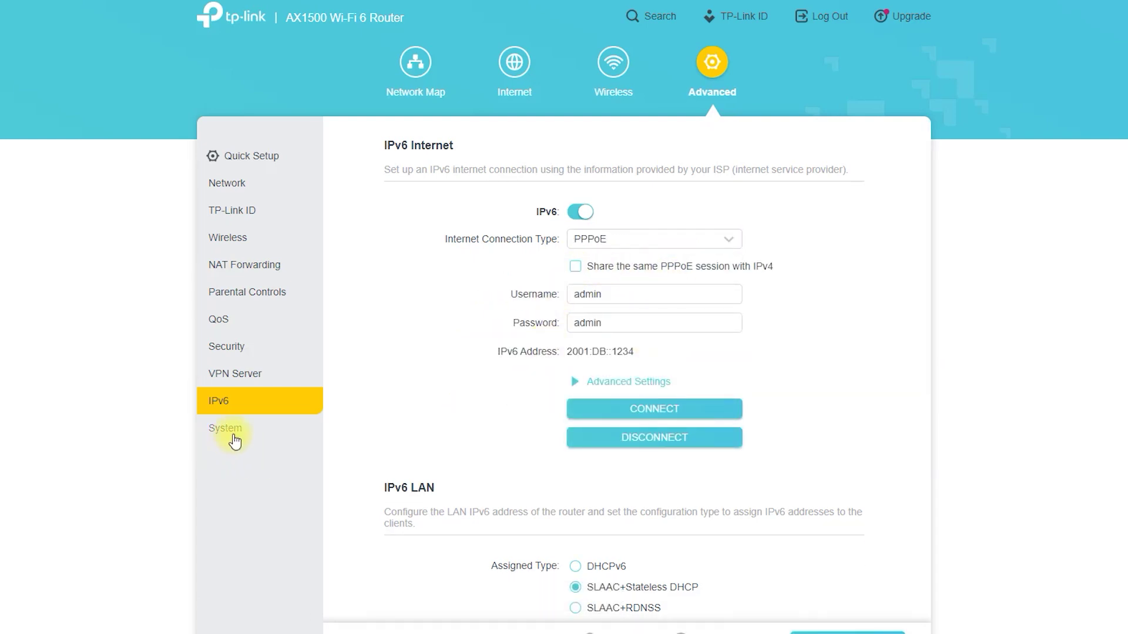
Step: Scroll down and mark the IPv6 LAN and MAC Clone sections, then clear the marks
scroll(445, 438, "down", 3)
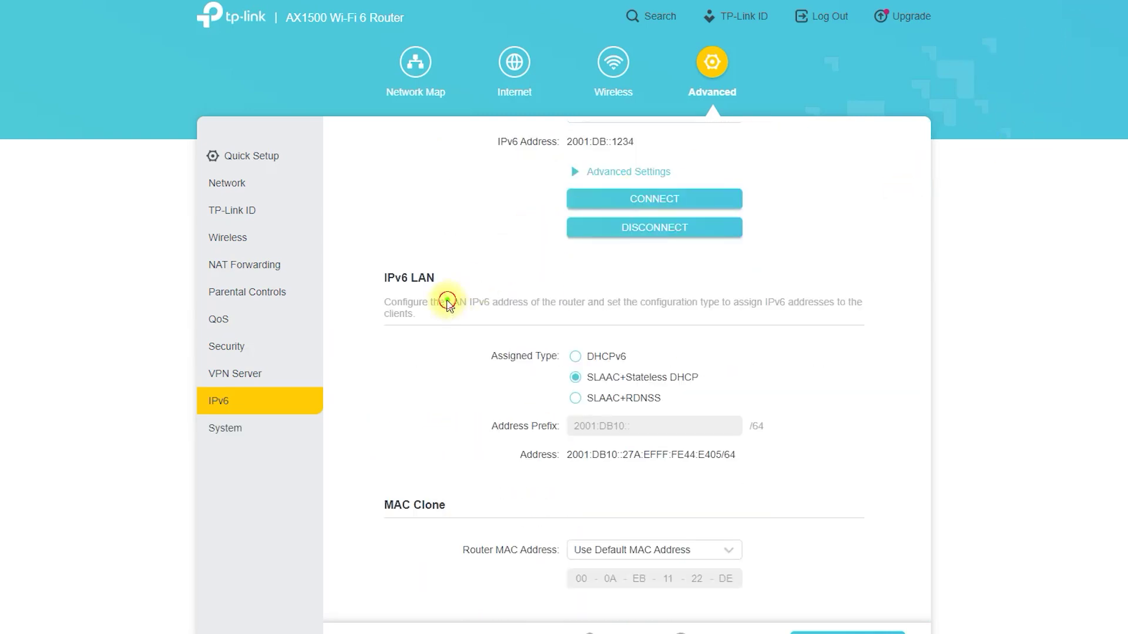
mouse_move(446, 298)
left_mouse_down()
mouse_move(372, 292)
mouse_move(447, 306)
left_mouse_up()
mouse_move(428, 520)
left_mouse_down()
mouse_move(407, 466)
mouse_move(429, 522)
mouse_move(442, 522)
left_mouse_up()
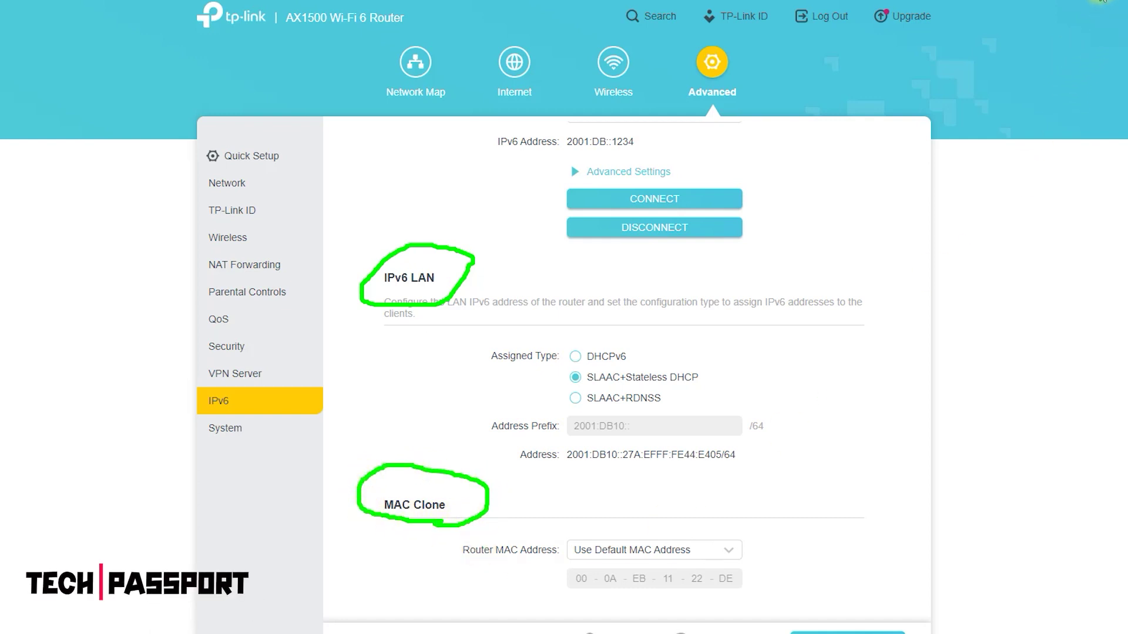
key("Escape")
left_click(224, 428)
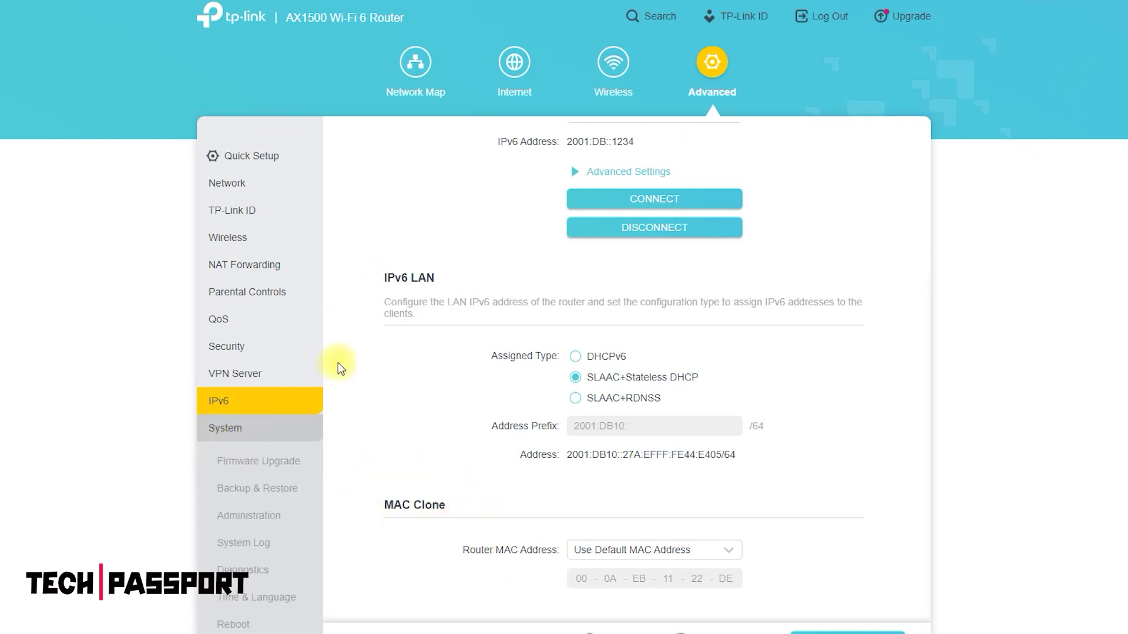
Step: Visit Firmware Upgrade and Backup & Restore, marking the Backup and Restore sections
scroll(275, 458, "down", 1)
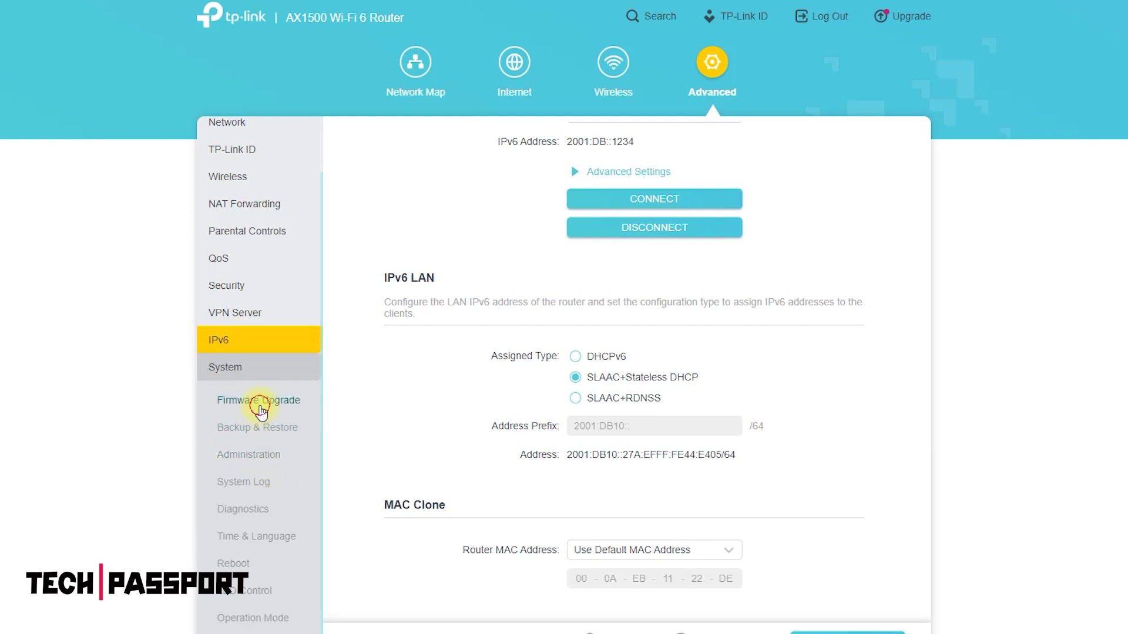
left_click(259, 405)
left_click(260, 427)
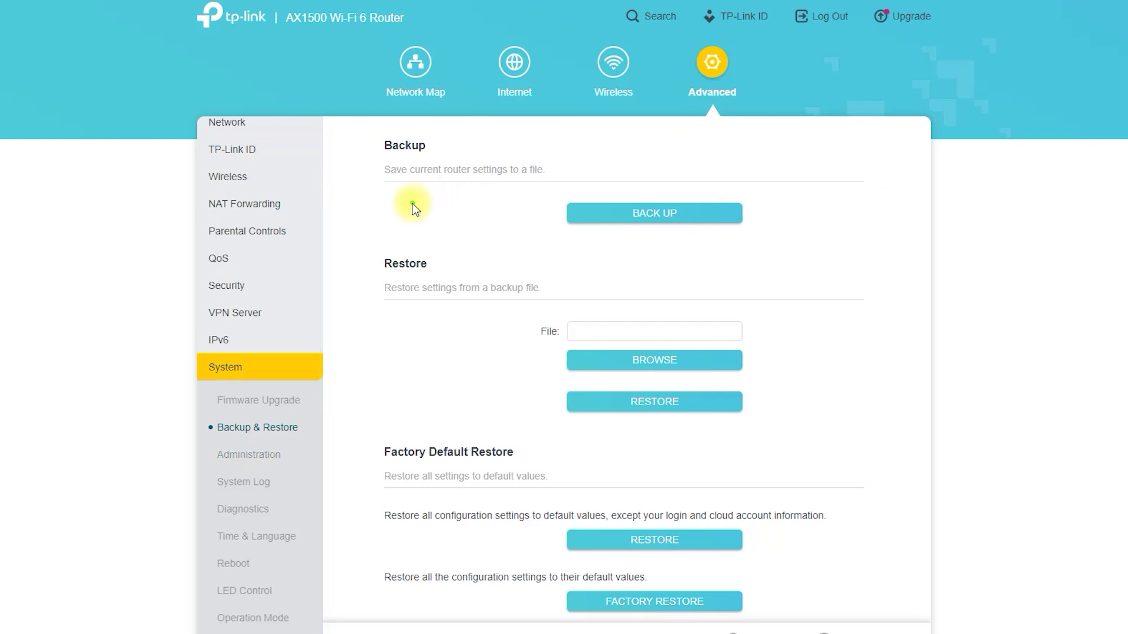
mouse_move(414, 203)
left_mouse_down()
mouse_move(365, 138)
mouse_move(406, 183)
left_mouse_up()
mouse_move(457, 251)
left_mouse_down()
mouse_move(383, 283)
mouse_move(418, 288)
left_mouse_up()
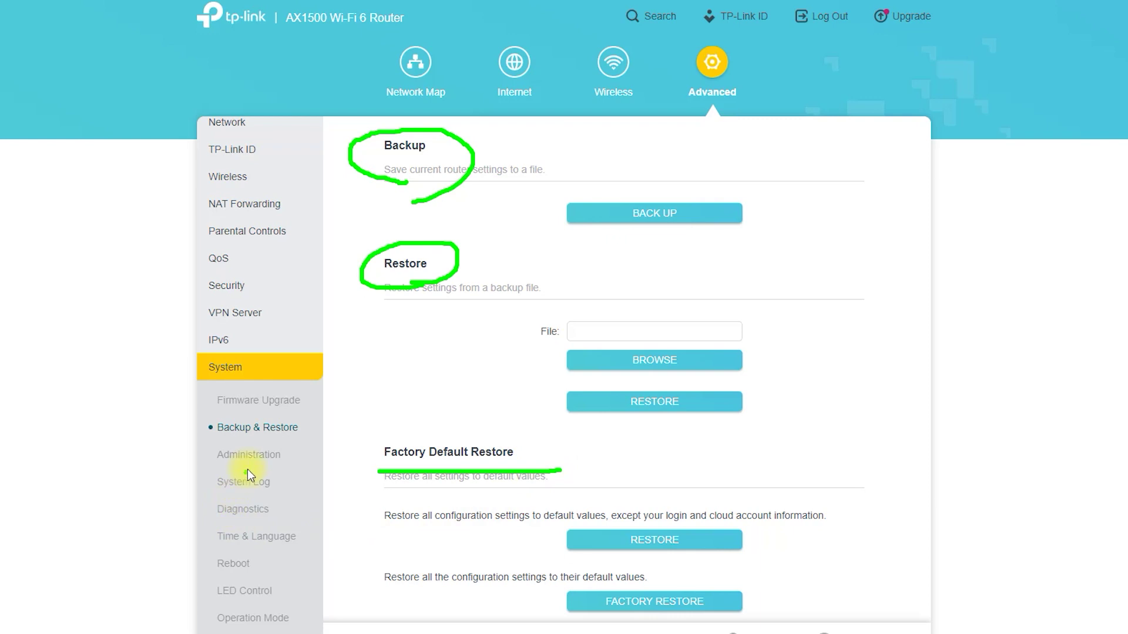
key("Escape")
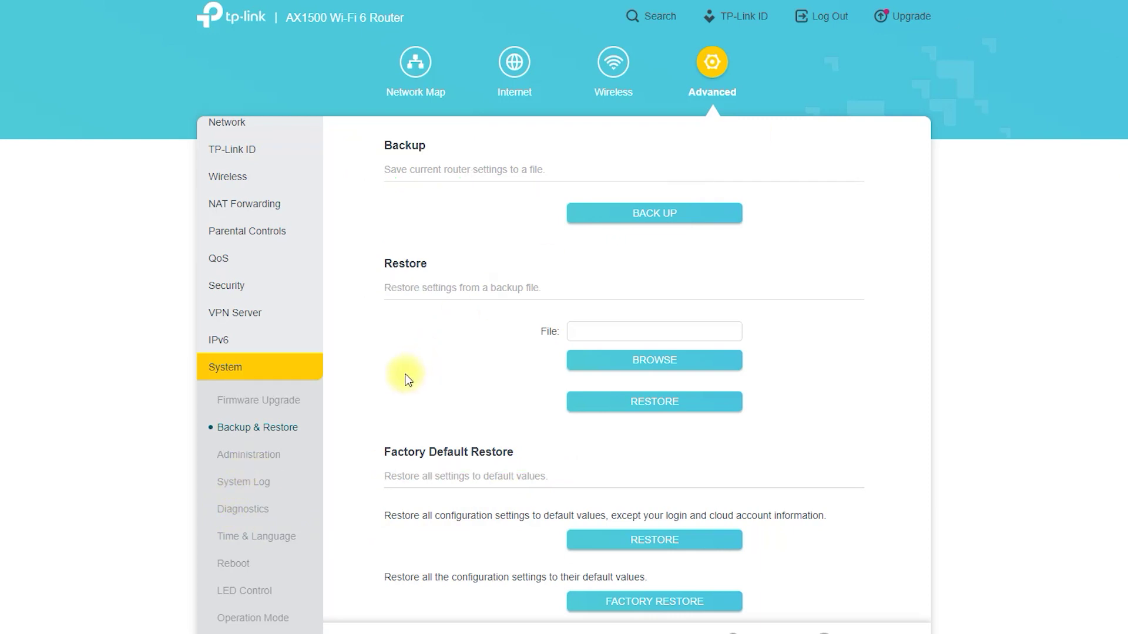
Step: On the Administration page, mark Change Password and Password Recovery, then the Local Management heading
left_click(247, 450)
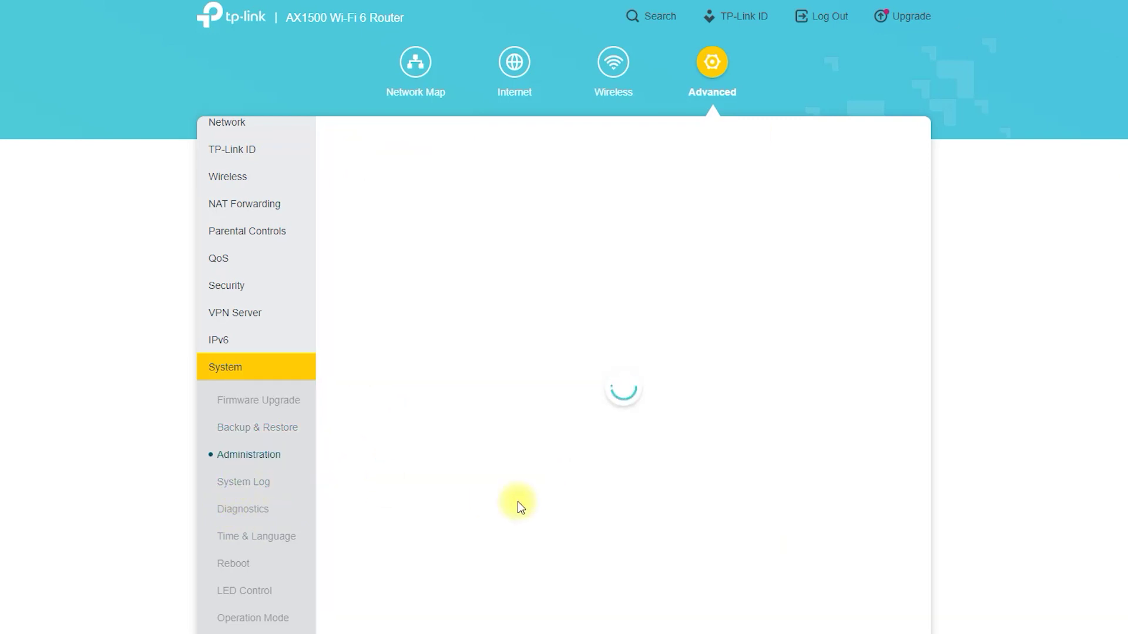
key("space")
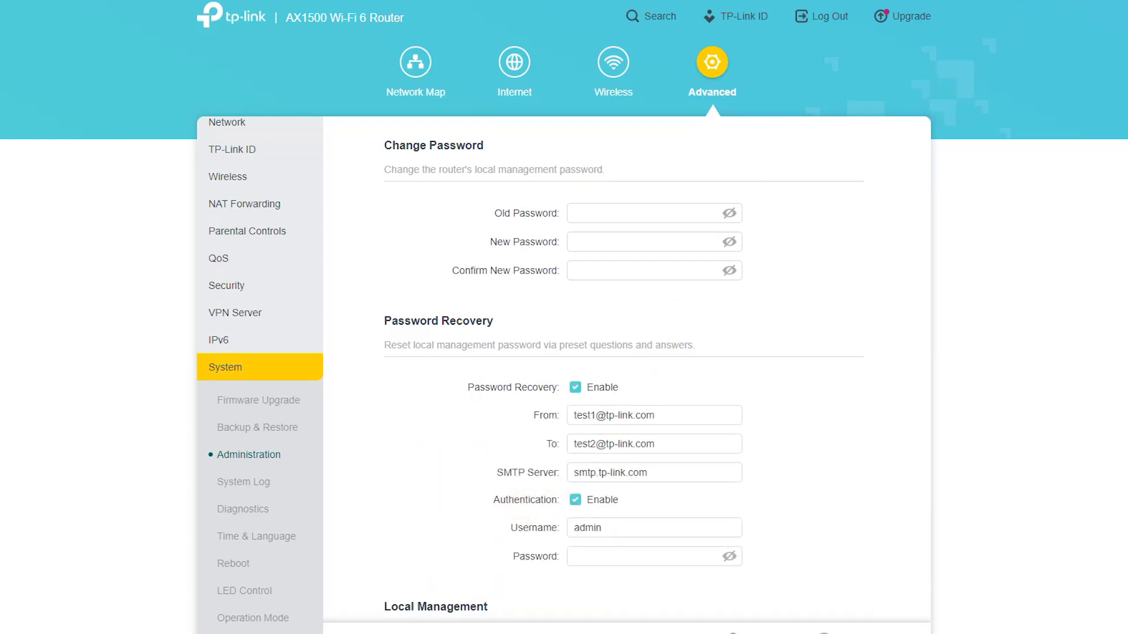
left_click_drag(517, 137, 501, 164)
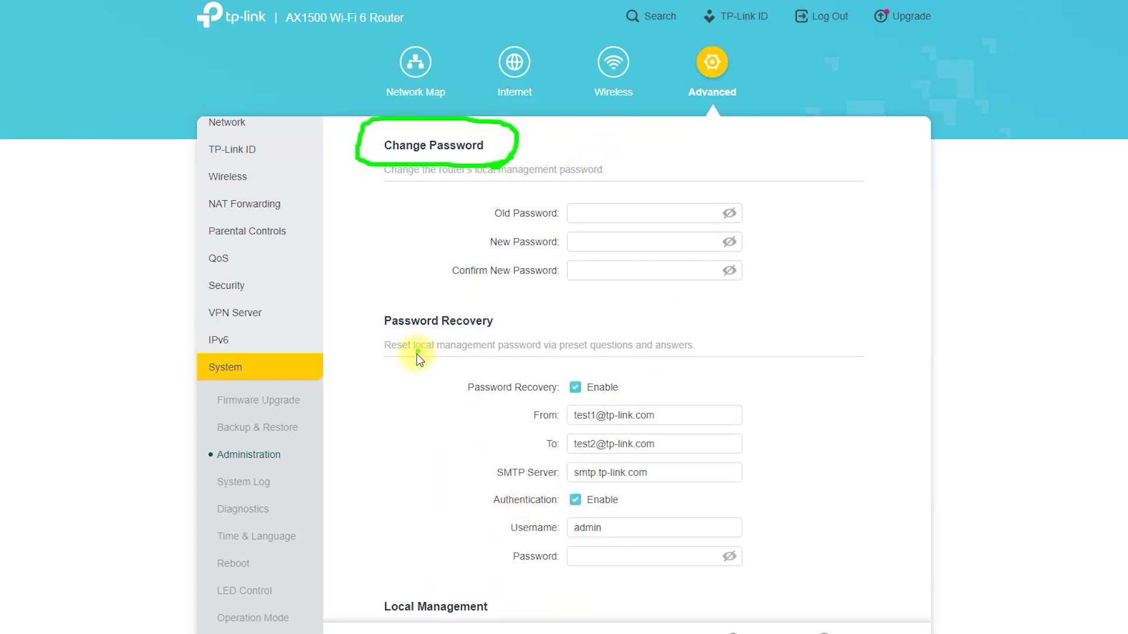
mouse_move(417, 354)
left_mouse_down()
mouse_move(453, 288)
mouse_move(439, 359)
left_mouse_up()
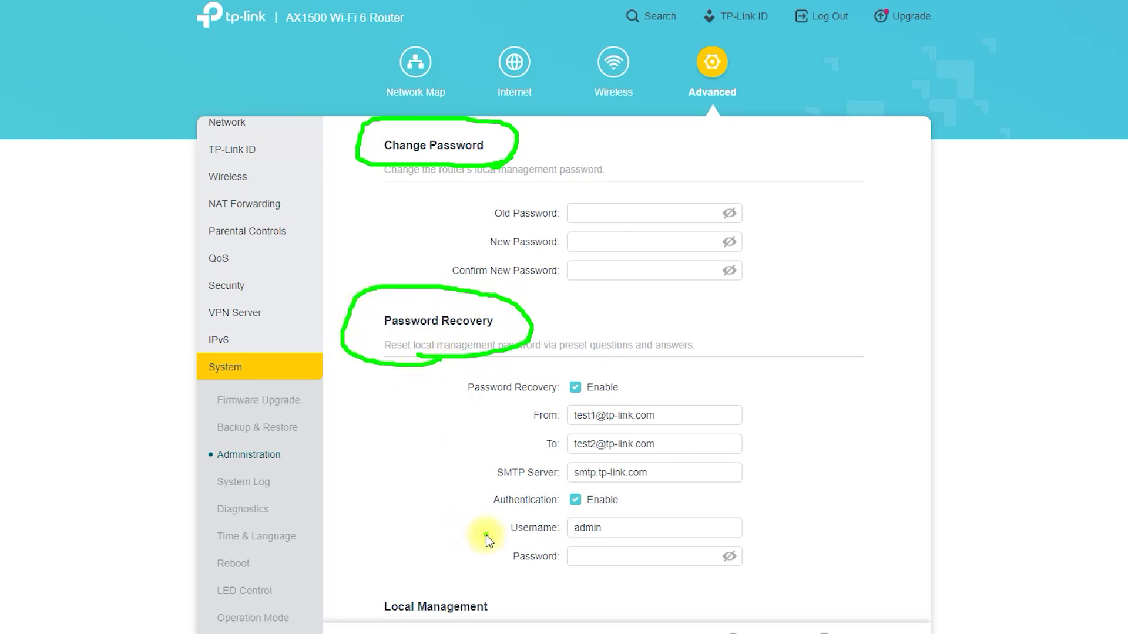
scroll(808, 372, "down", 5)
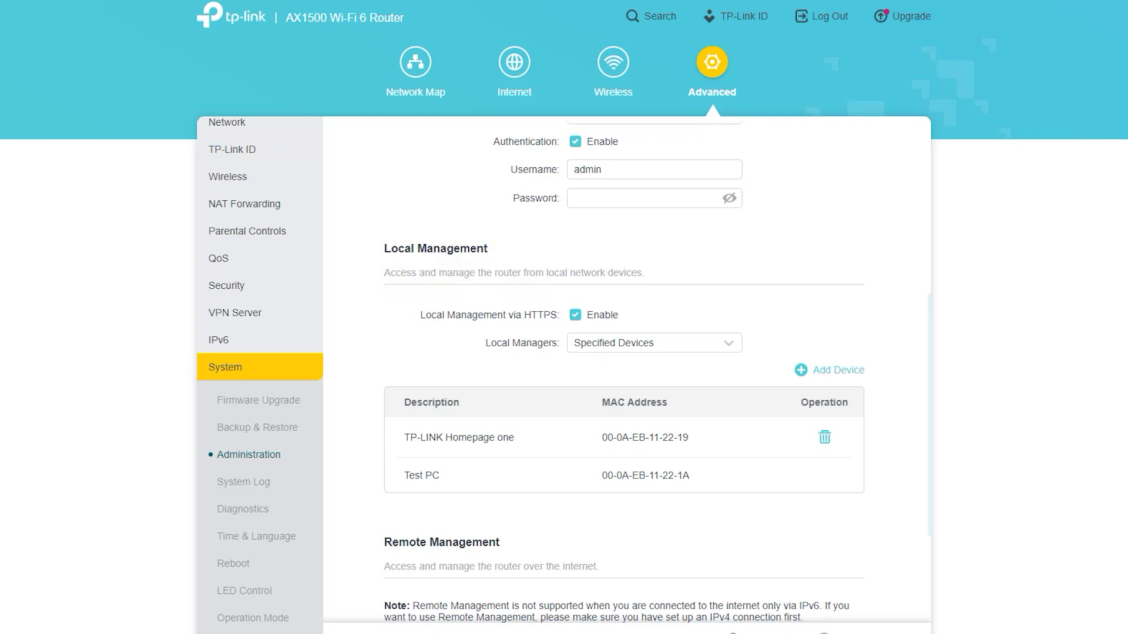
mouse_move(488, 270)
left_mouse_down()
mouse_move(513, 253)
mouse_move(386, 284)
left_mouse_up()
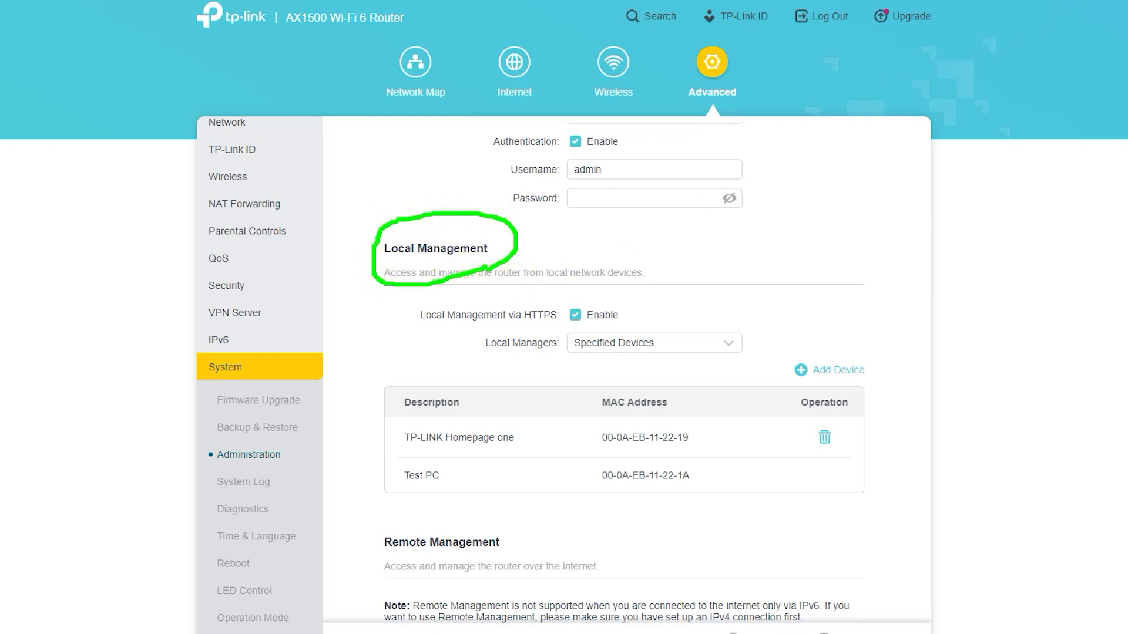
Step: Look through the System Log, Diagnostics, Time & Language and Reboot pages
left_click(247, 483)
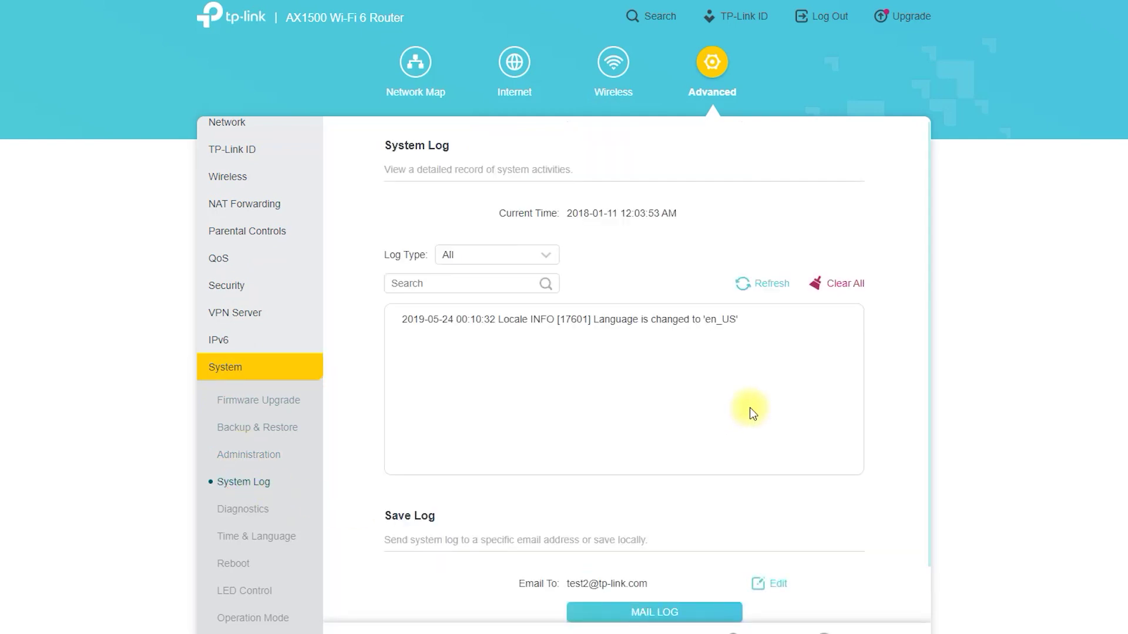
left_click(240, 511)
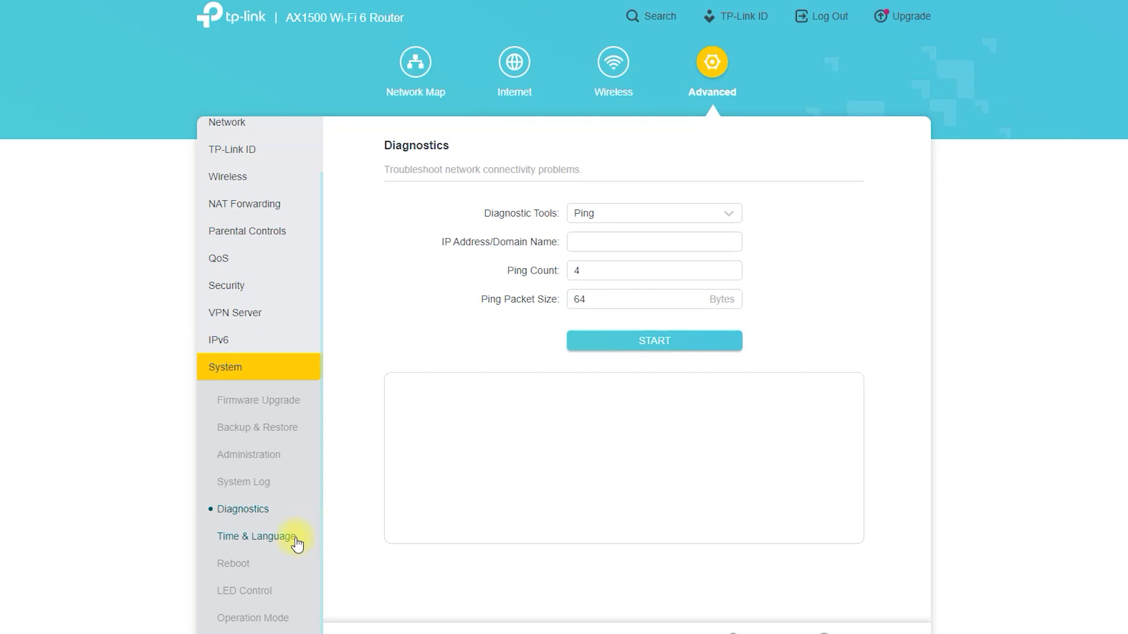
left_click(253, 537)
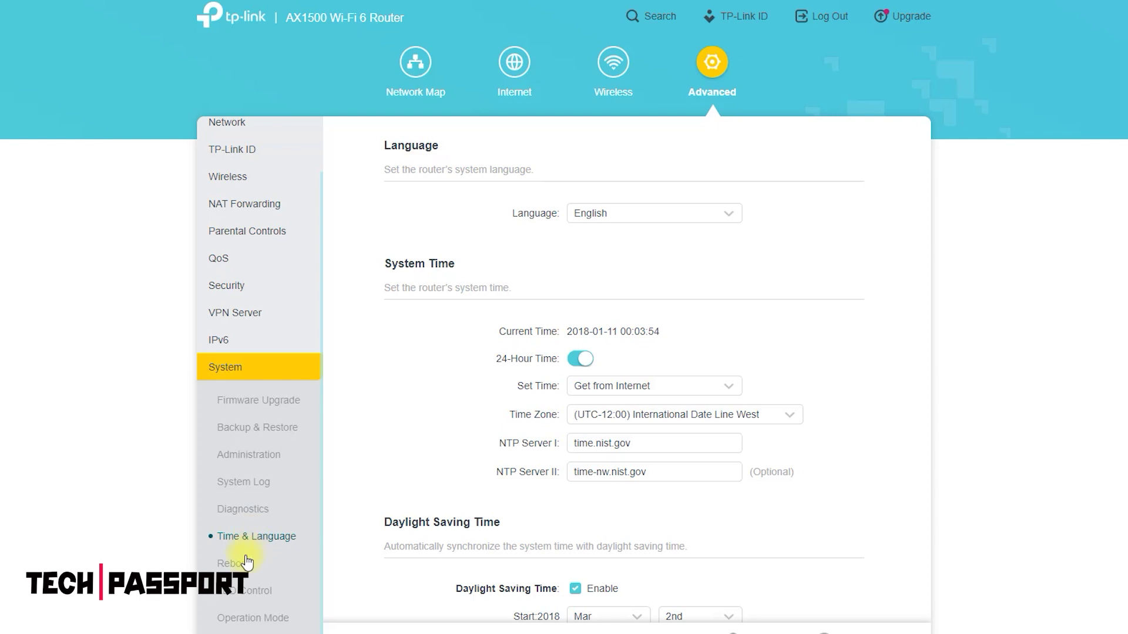
left_click(245, 563)
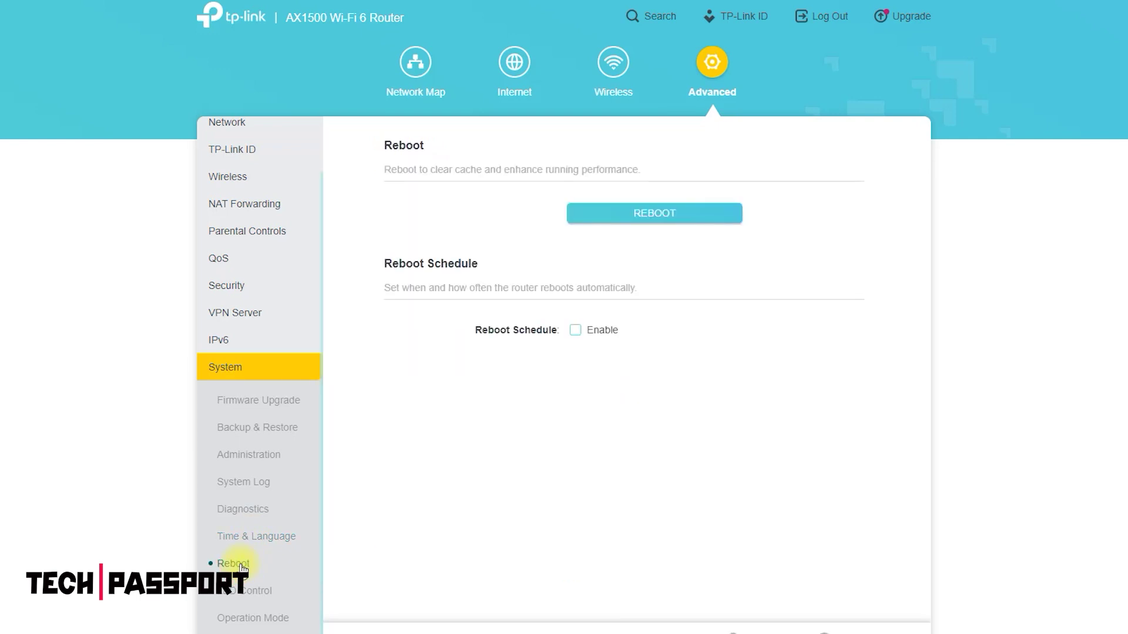
Step: Check LED Control, then mark the Wireless Router and Access Point options on Operation Mode
left_click(238, 598)
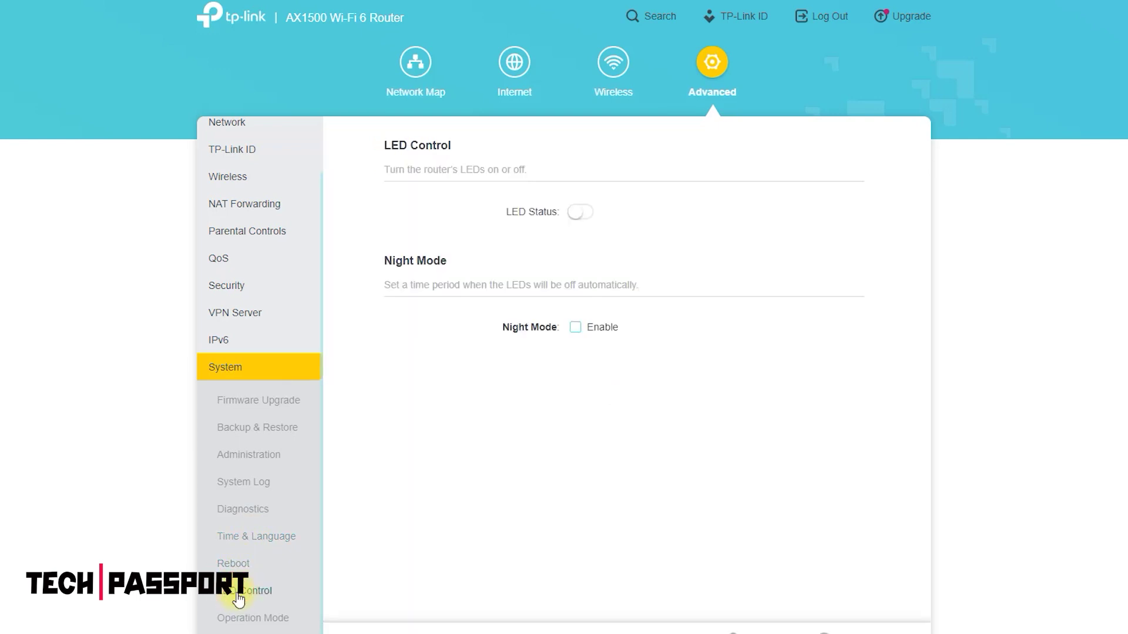
left_click(241, 620)
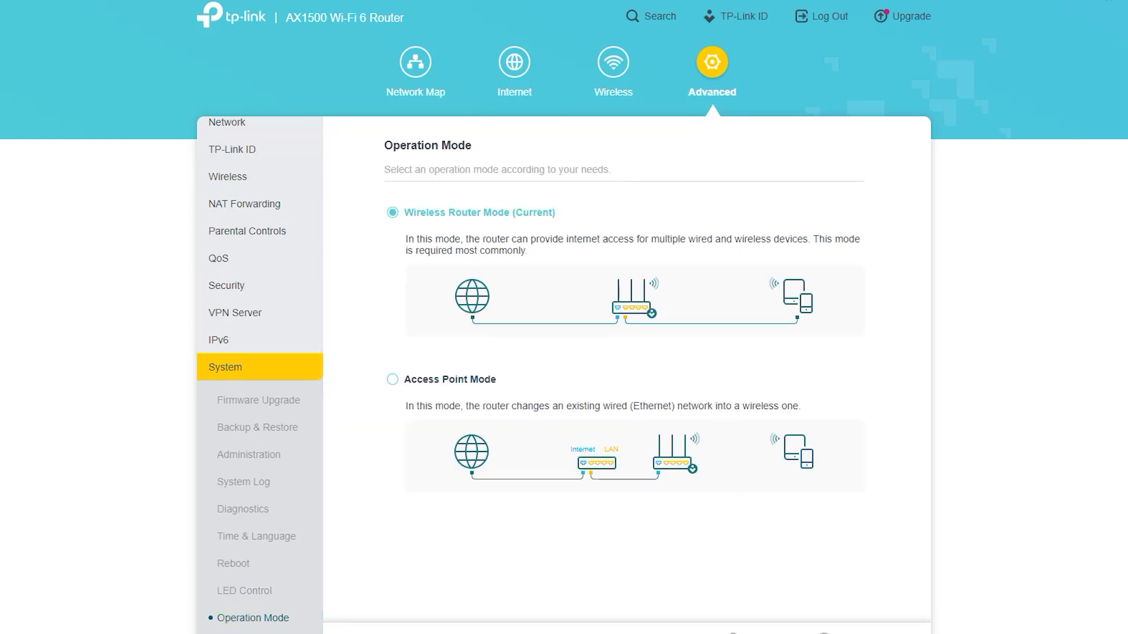
left_click_drag(585, 190, 452, 251)
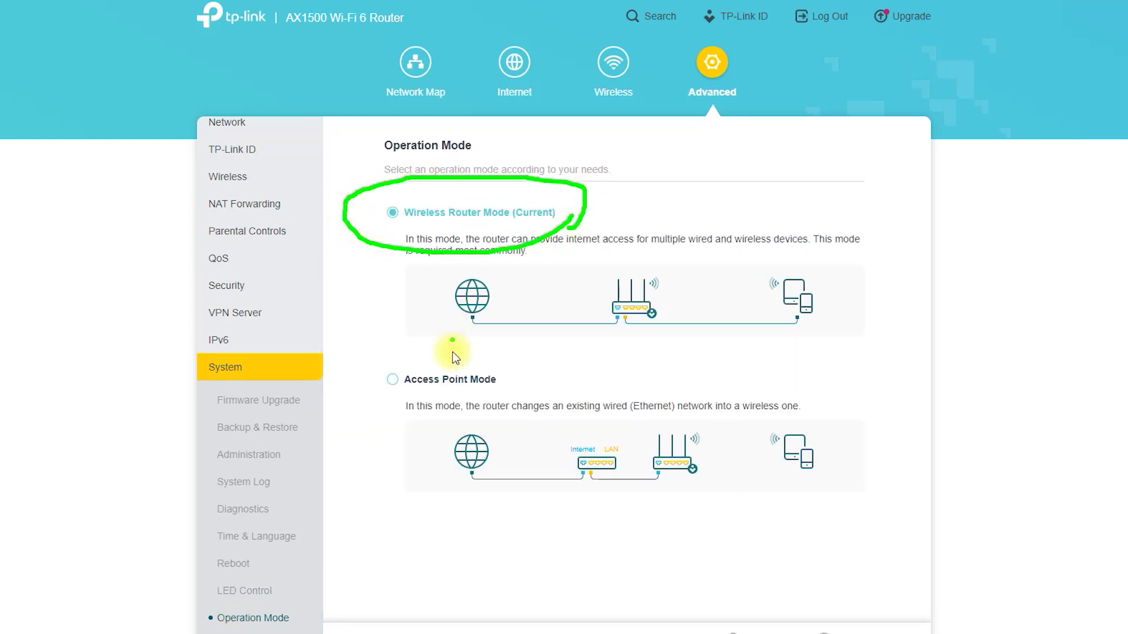
mouse_move(452, 351)
left_mouse_down()
mouse_move(540, 386)
mouse_move(389, 404)
mouse_move(517, 413)
left_mouse_up()
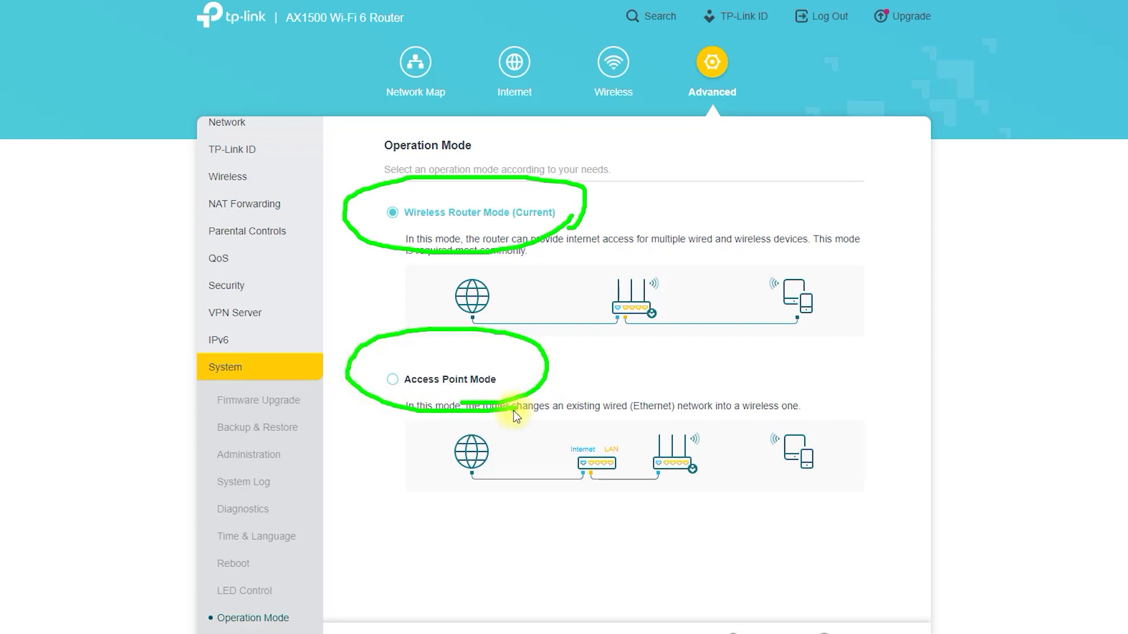